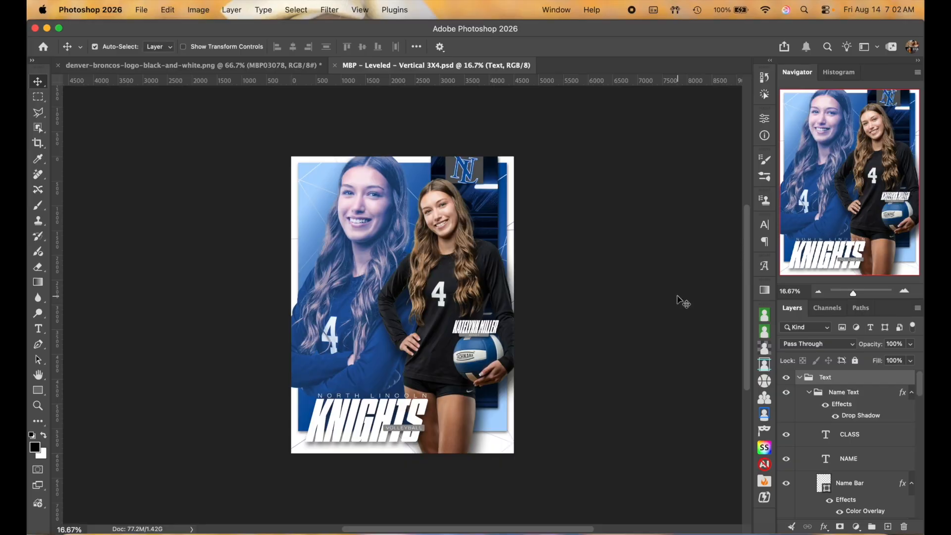
Step: Collapse the Text and Background Strip layer groups in the Layers panel
left_click(799, 378)
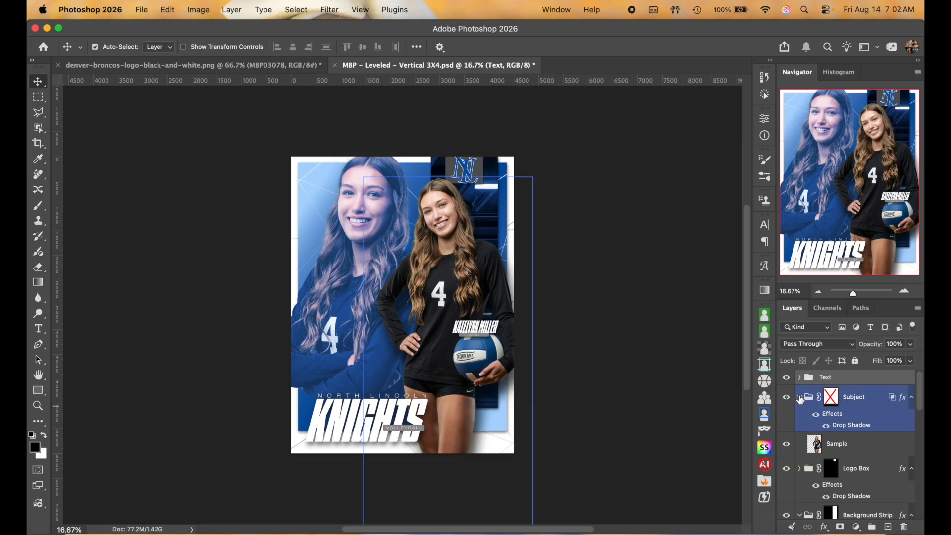
left_click(800, 398)
scroll(876, 443, "down", 3)
left_click(867, 421)
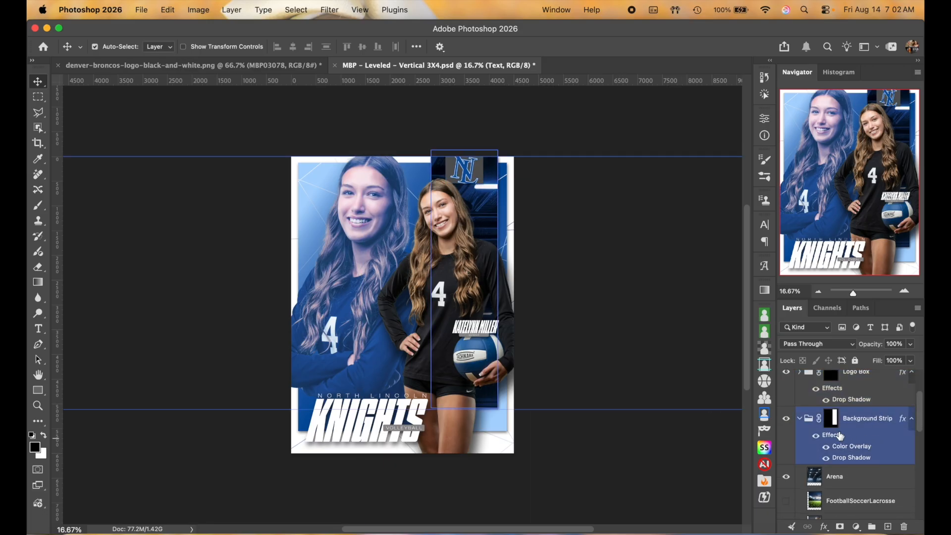
left_click(799, 419)
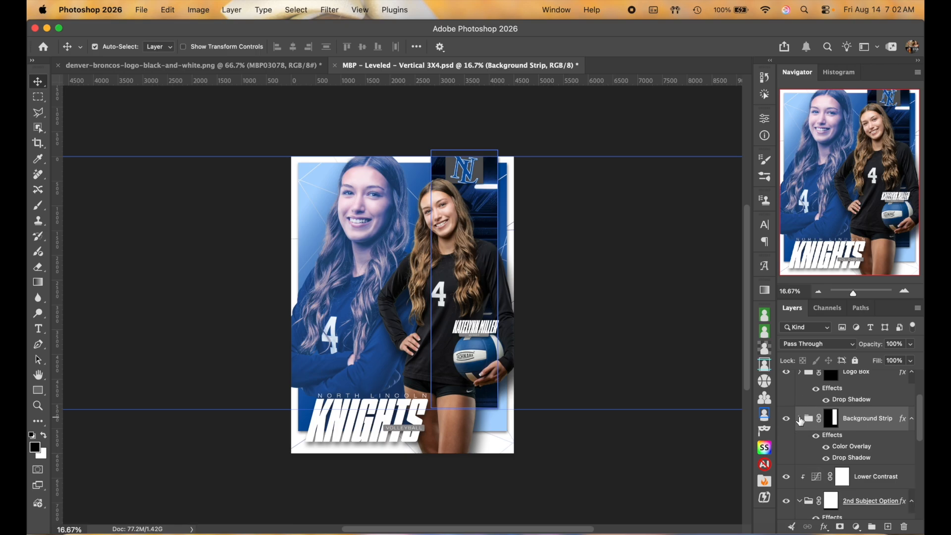
left_click(799, 419)
Step: Collapse the 2nd Subject Option and Background groups, then select the volleyball player's Sample layer
scroll(875, 454, "down", 3)
left_click(799, 418)
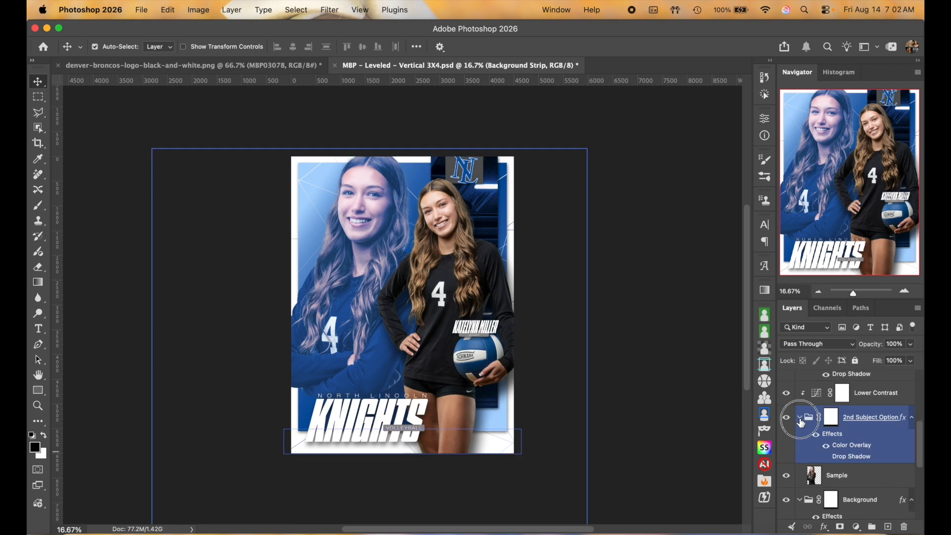
left_click(817, 474)
left_click(800, 475)
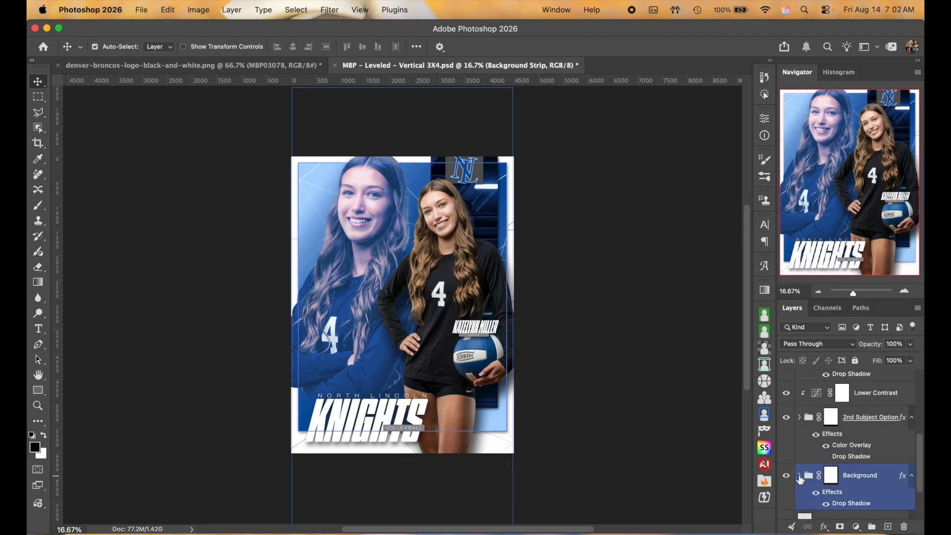
scroll(855, 470, "down", 2)
scroll(856, 469, "up", 4)
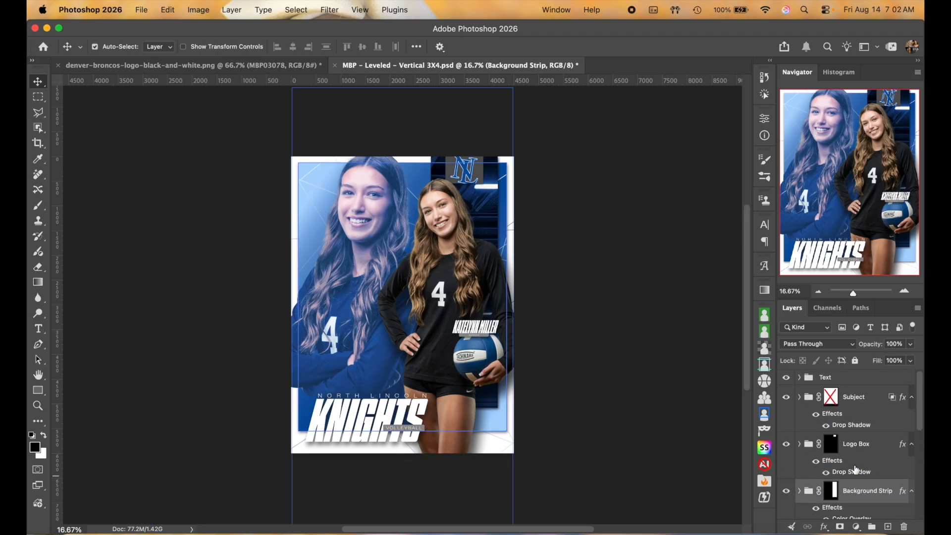
left_click(829, 377)
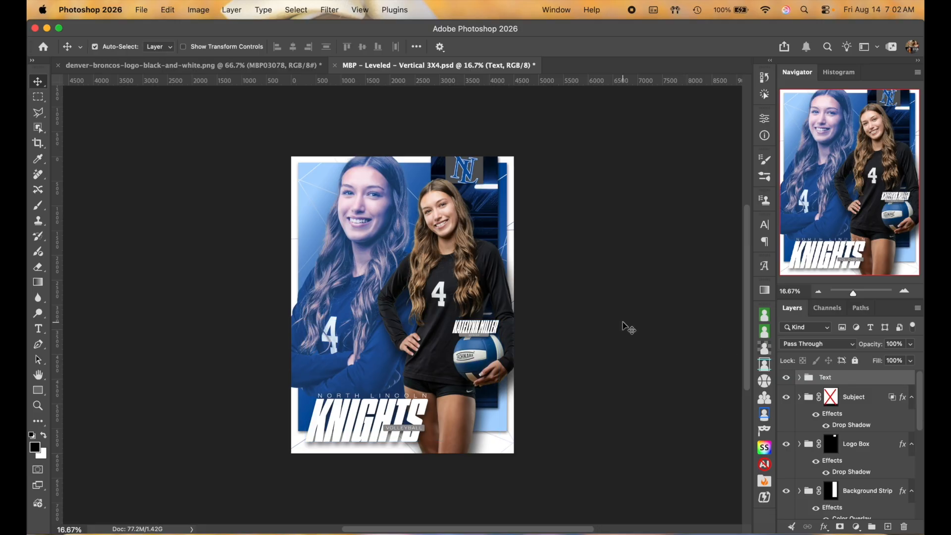
left_click(447, 260)
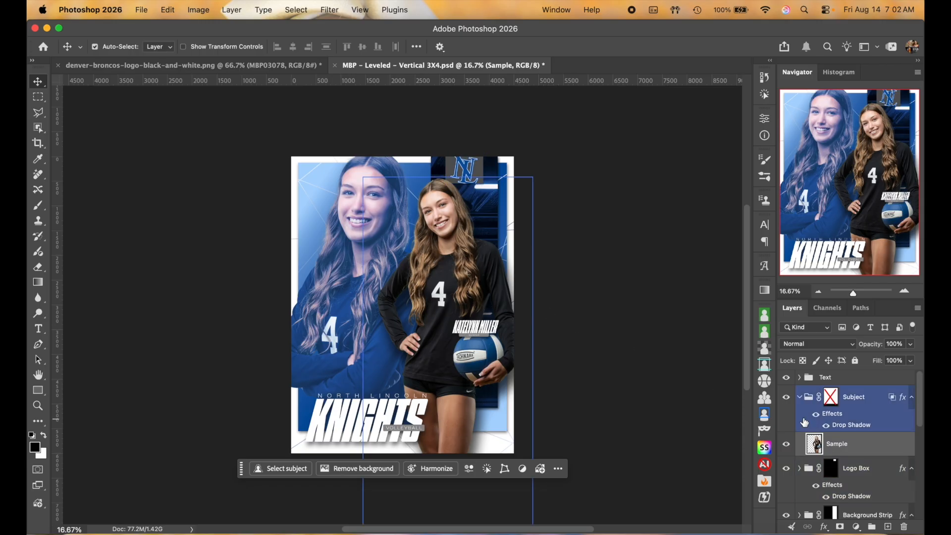
scroll(869, 459, "down", 5)
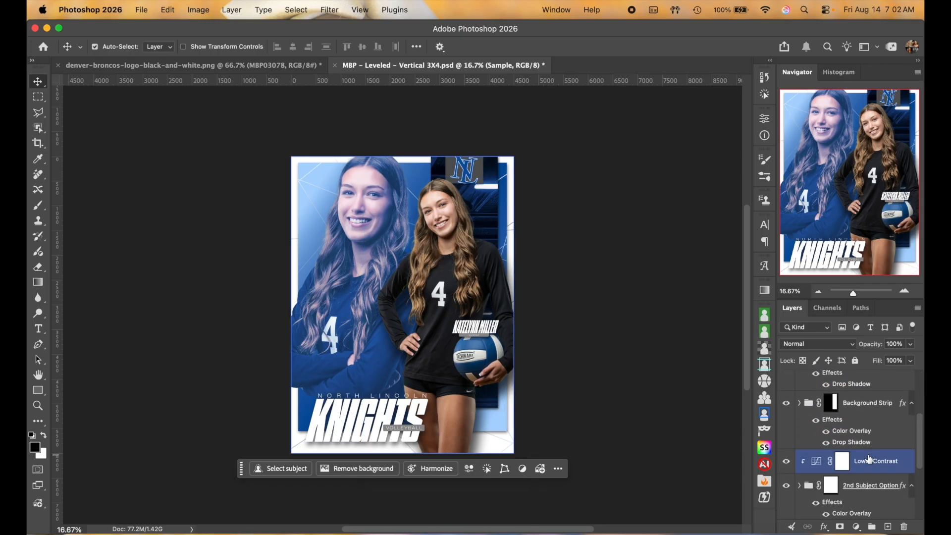
scroll(842, 431, "down", 5)
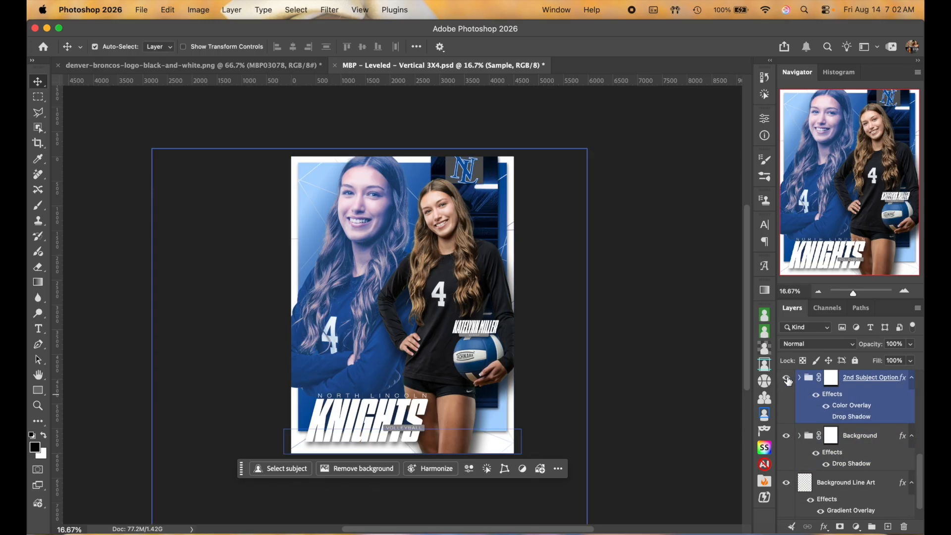
left_click(786, 379)
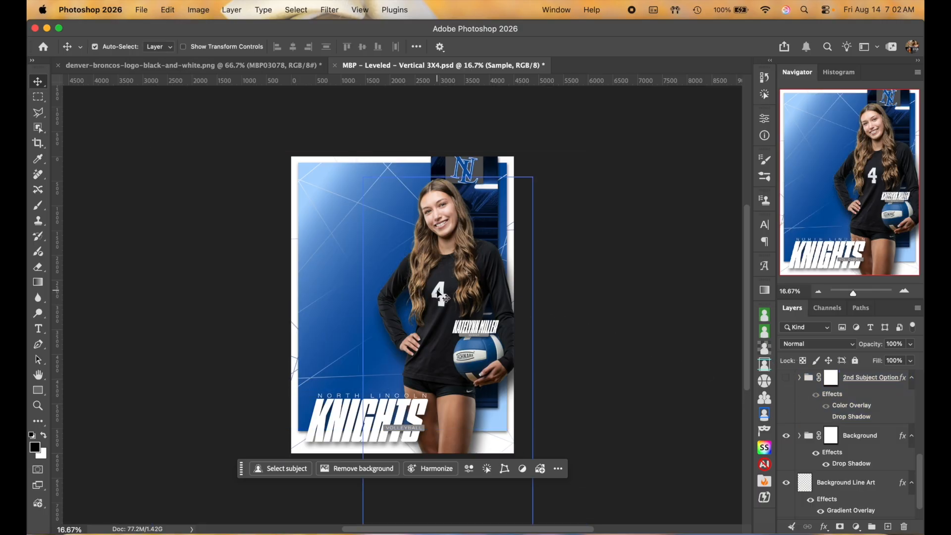
scroll(797, 418, "up", 10)
left_click(861, 447)
key("super+t")
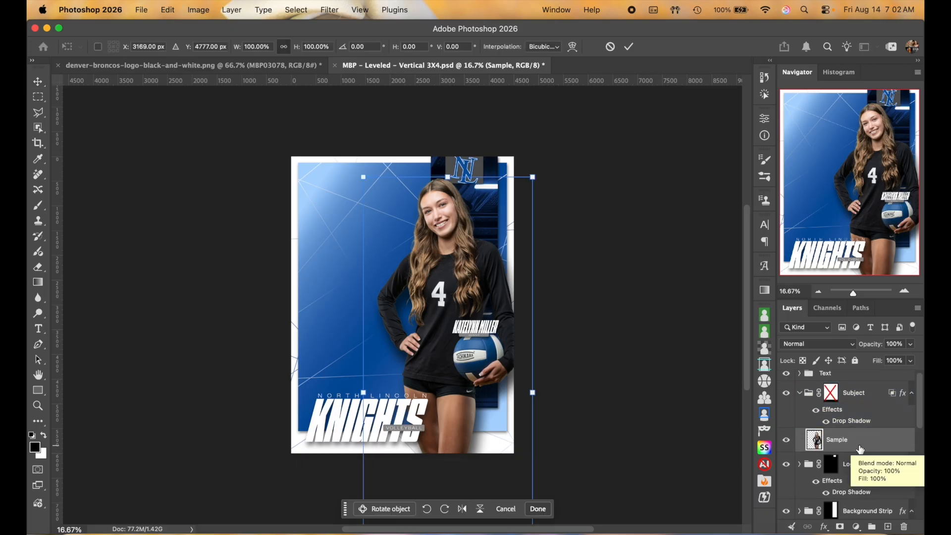
left_click_drag(464, 267, 407, 268)
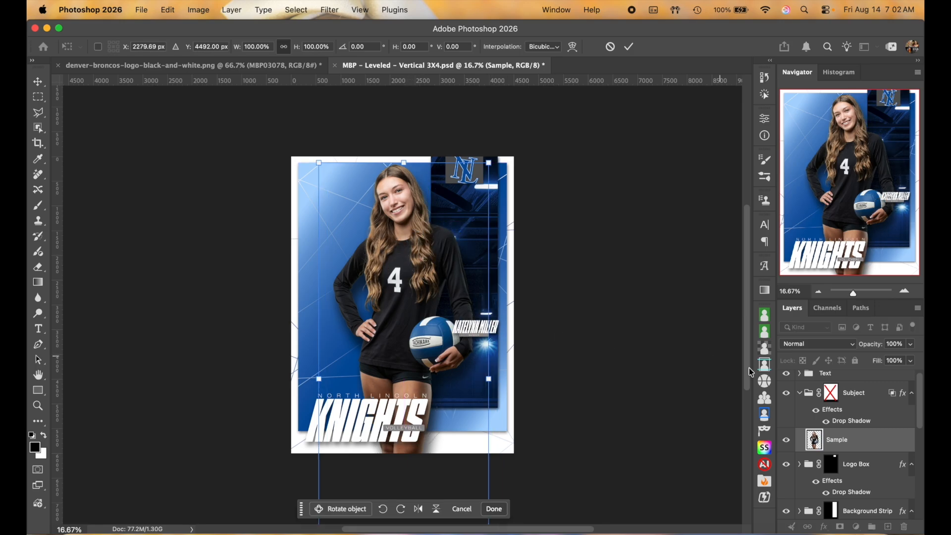
left_click(831, 393)
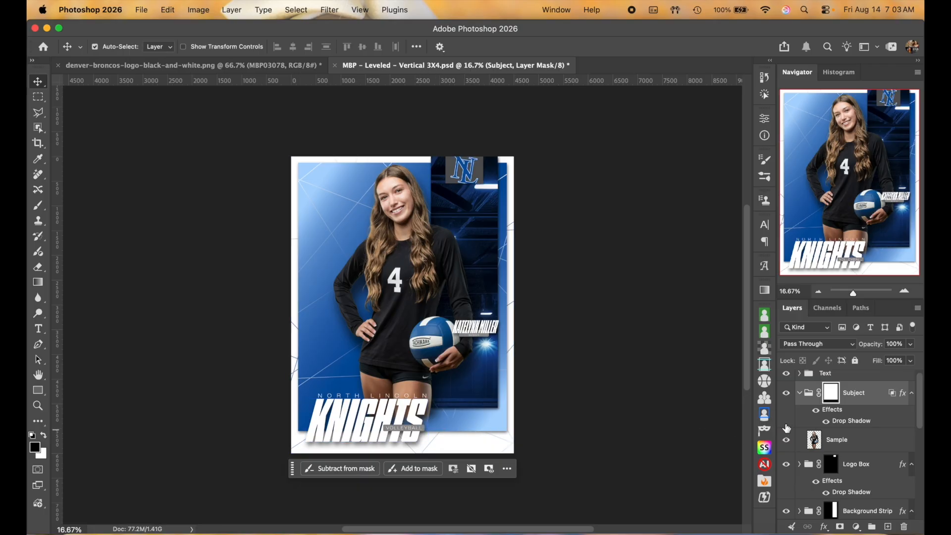
left_click(834, 396, "shift")
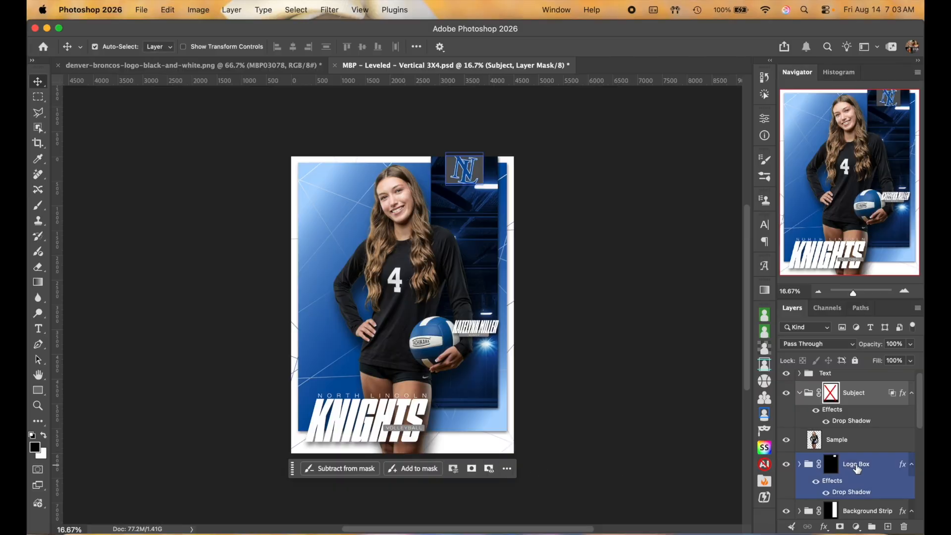
key("super+z")
key("super+z")
key("super+z")
key("super+z")
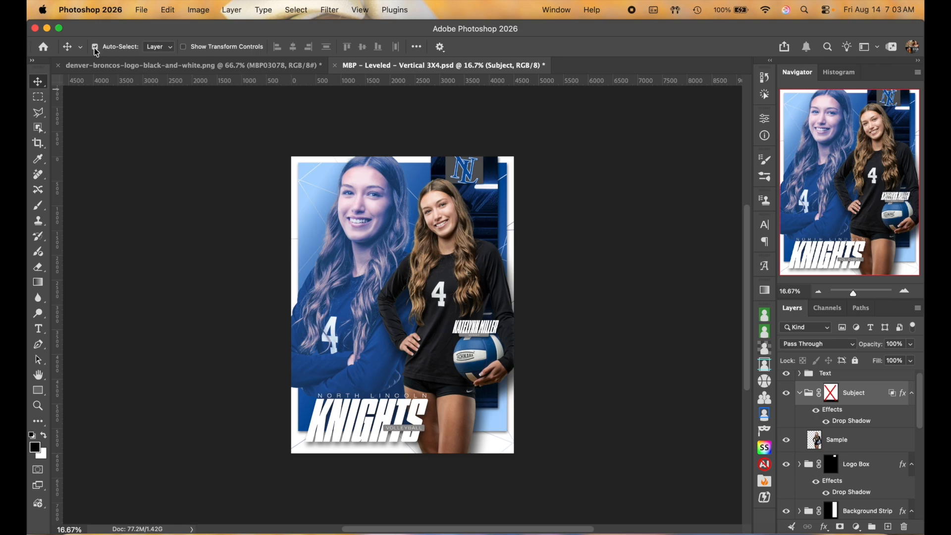
Step: Drag the glove-holding softball girl from her document into the poster as layer MBP03138
left_click(451, 255)
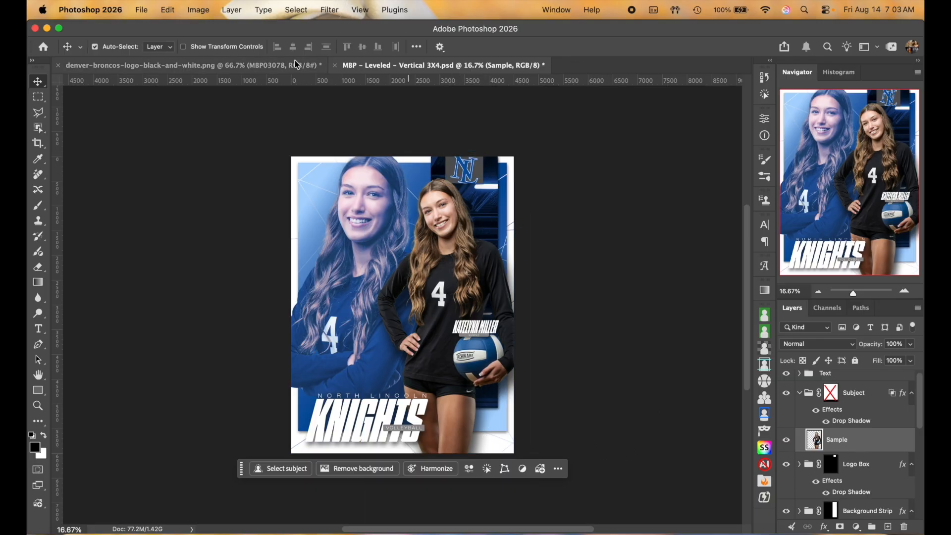
left_click(281, 70)
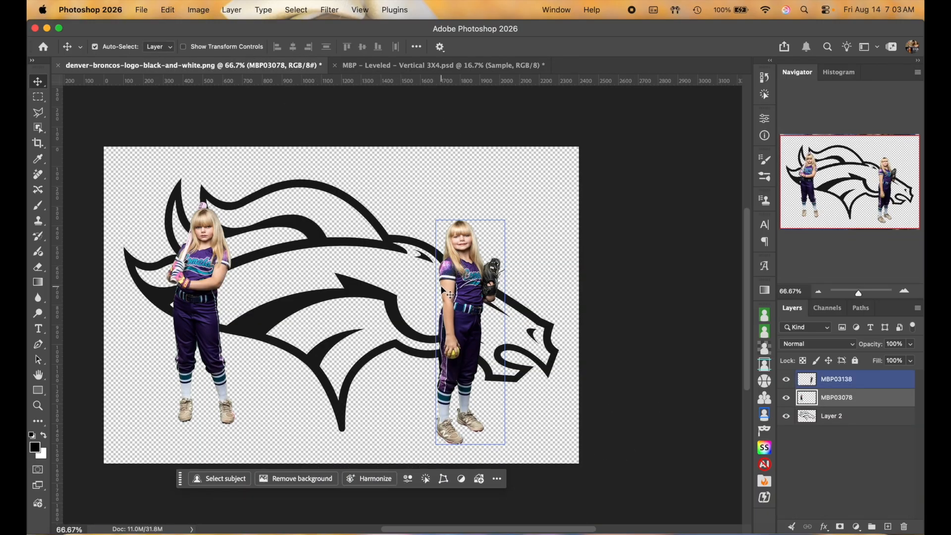
left_click(476, 299)
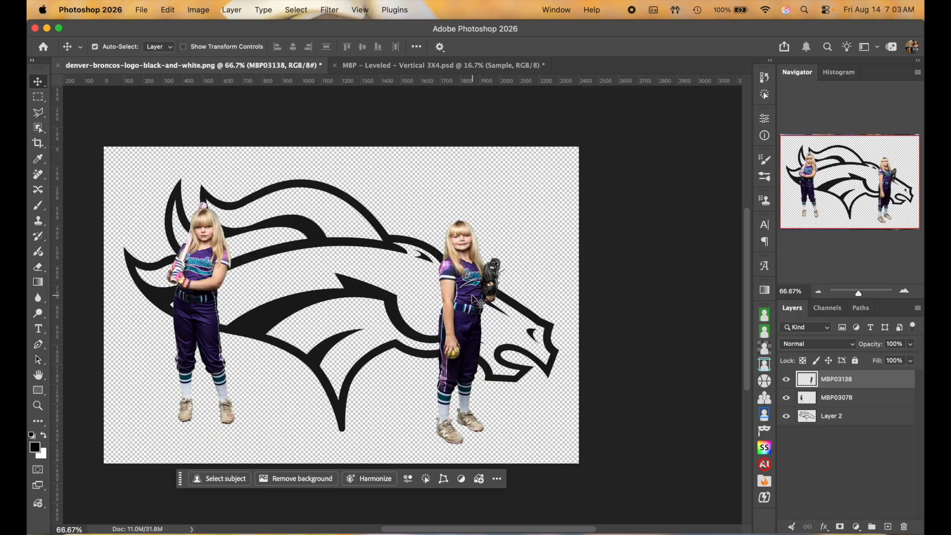
left_click_drag(476, 300, 448, 279)
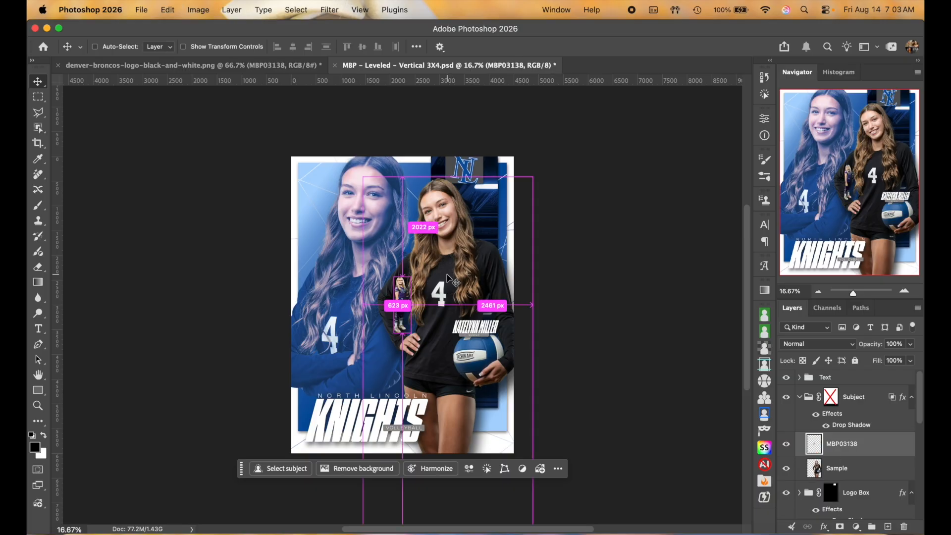
Step: Free-transform the softball girl up to about 737% and move her down into place
key("super+t")
left_click_drag(410, 305, 477, 306)
left_click_drag(432, 273, 441, 285)
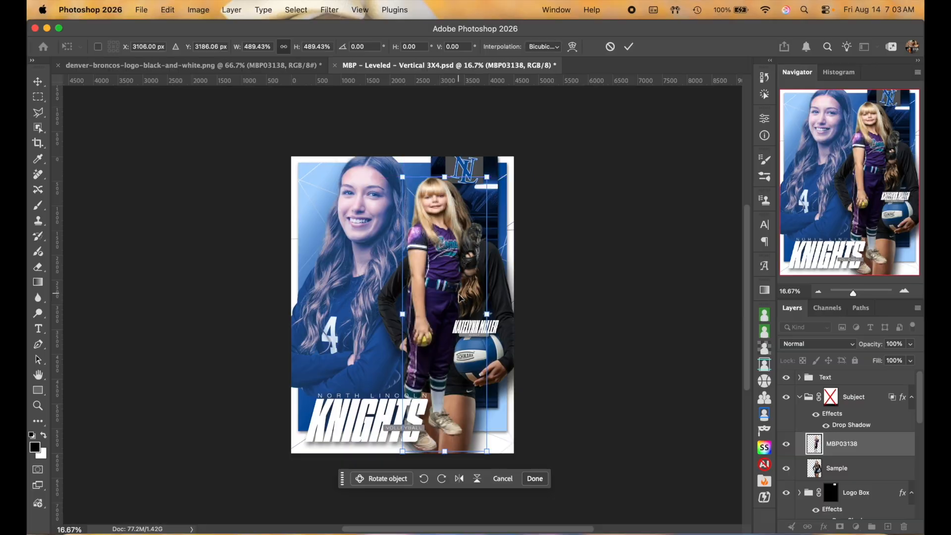
left_click_drag(485, 317, 498, 316)
left_click_drag(458, 260, 460, 282)
left_click_drag(504, 331, 528, 340)
left_click_drag(467, 253, 466, 300)
key("Return")
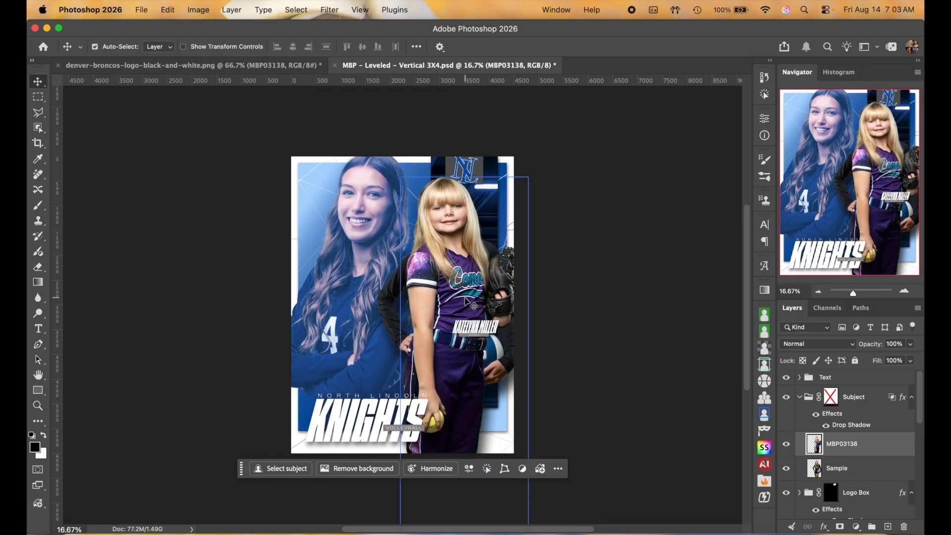
Step: Hide the volleyball Sample layer and nudge the softball girl slightly left
left_click(786, 468)
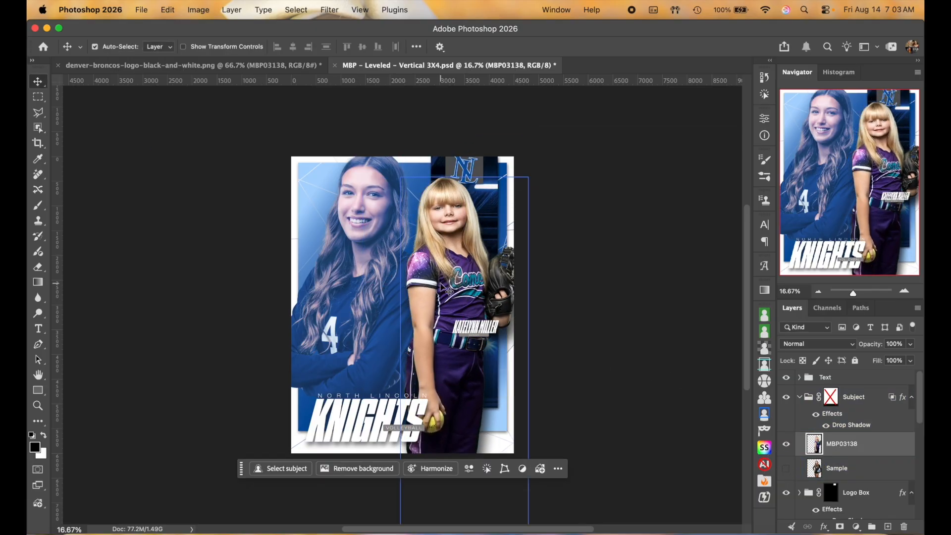
left_click_drag(450, 282, 438, 280)
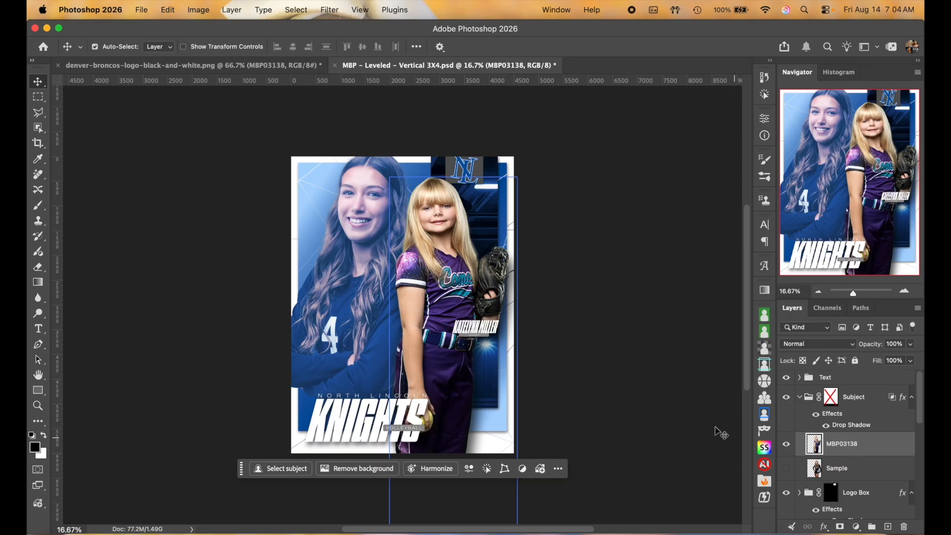
left_click(378, 300)
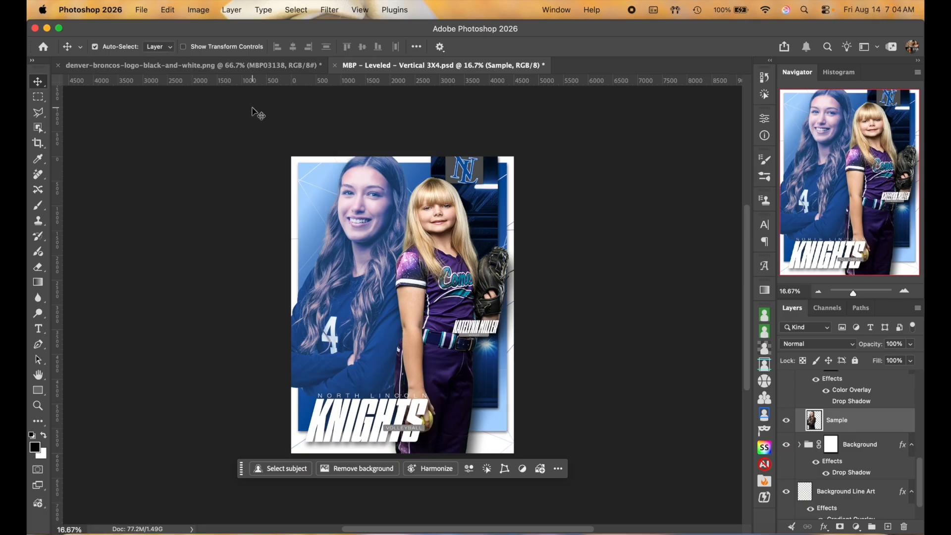
Step: Drag the bat-holding softball girl MBP03078 into the poster
left_click(248, 64)
left_click(206, 266)
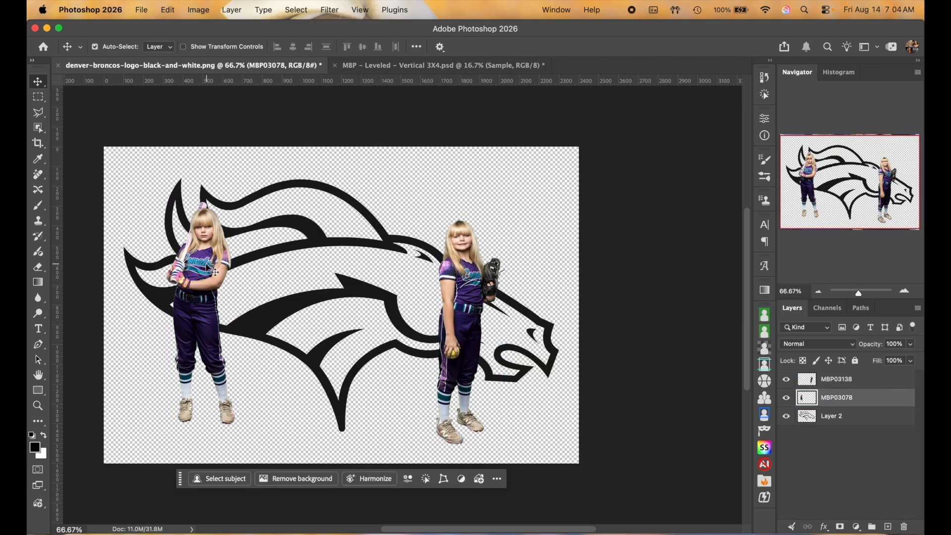
left_click_drag(354, 132, 438, 333)
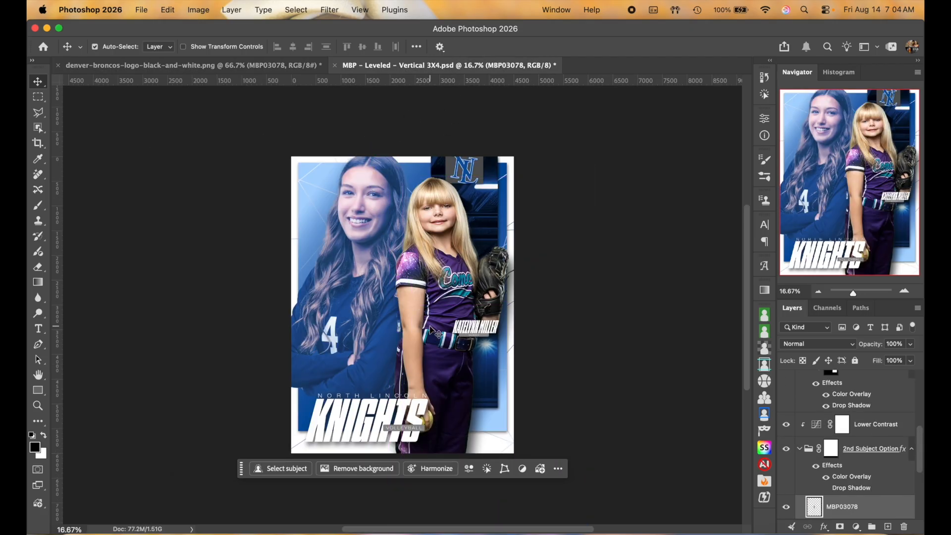
Step: Scale the bat-holding girl up to about 652% and move her left and up
key("super+t")
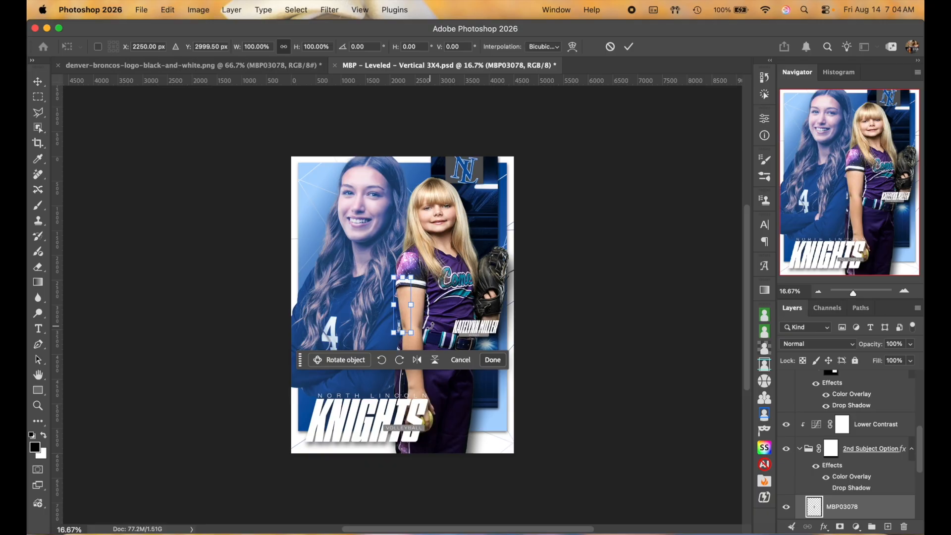
left_click_drag(414, 301, 562, 517)
scroll(451, 323, "down", 5)
scroll(470, 304, "up", 4)
scroll(471, 305, "up", 1)
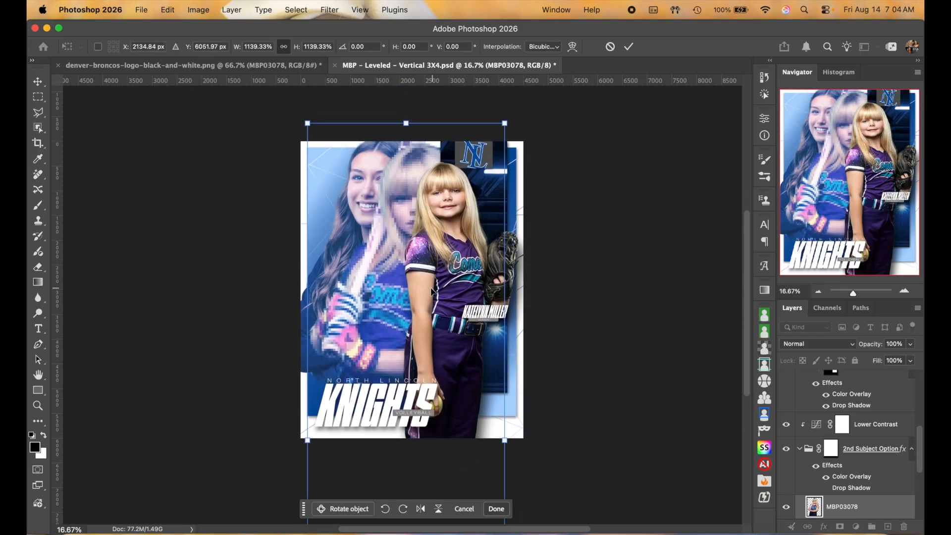
left_click_drag(395, 281, 362, 273)
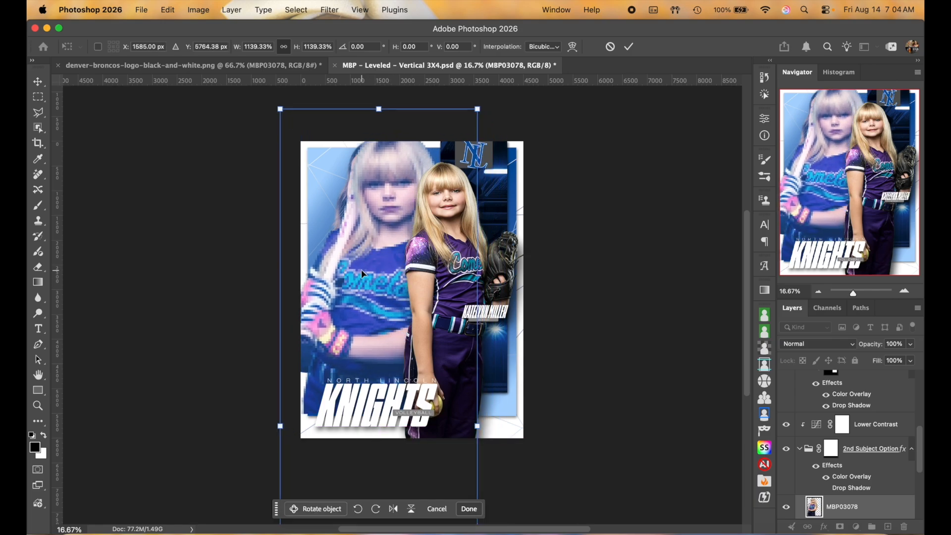
Step: Shrink the left girl slightly, shift her up-left, and commit the transform
left_click_drag(477, 427, 463, 426)
left_click_drag(372, 312, 361, 297)
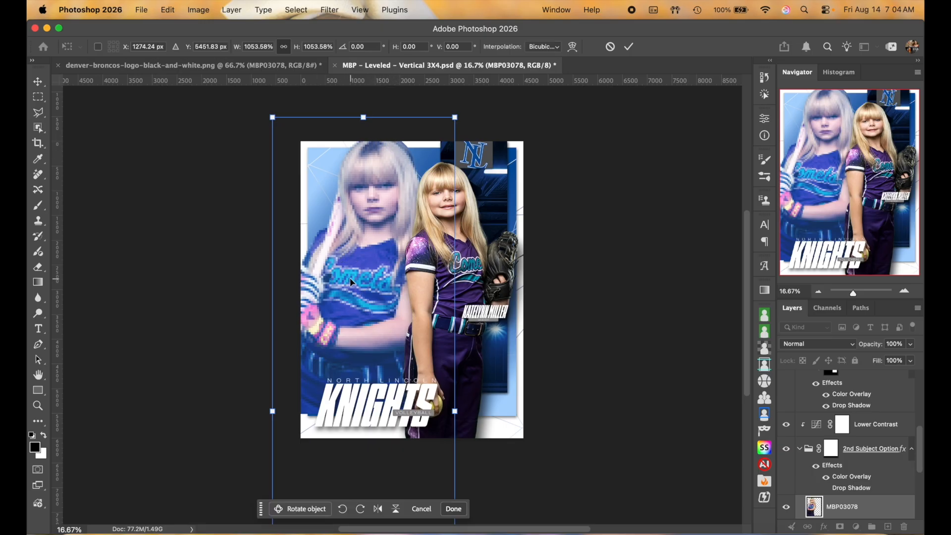
scroll(350, 278, "down", 5)
scroll(350, 279, "left", 4)
scroll(393, 290, "down", 5)
scroll(394, 289, "left", 1)
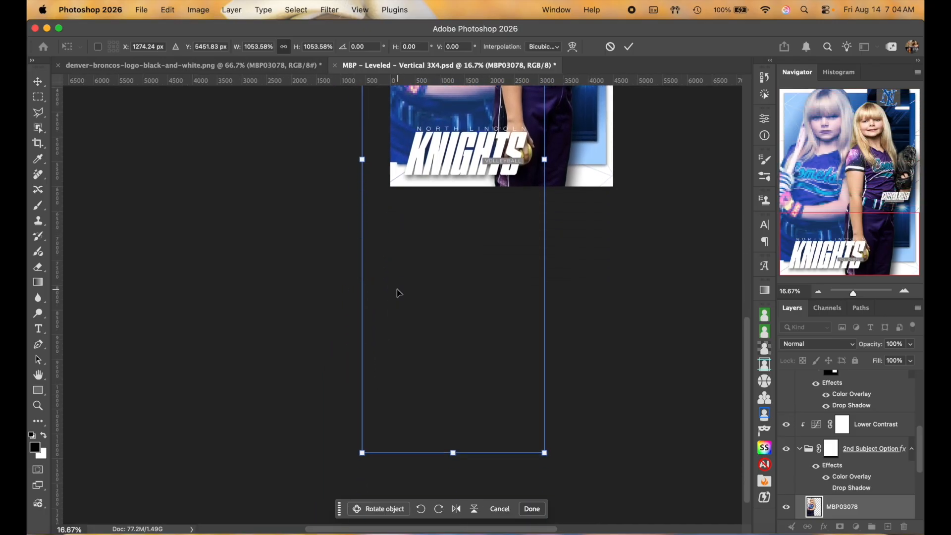
left_click_drag(362, 453, 372, 434)
scroll(446, 298, "up", 5)
scroll(447, 298, "right", 3)
key("Return")
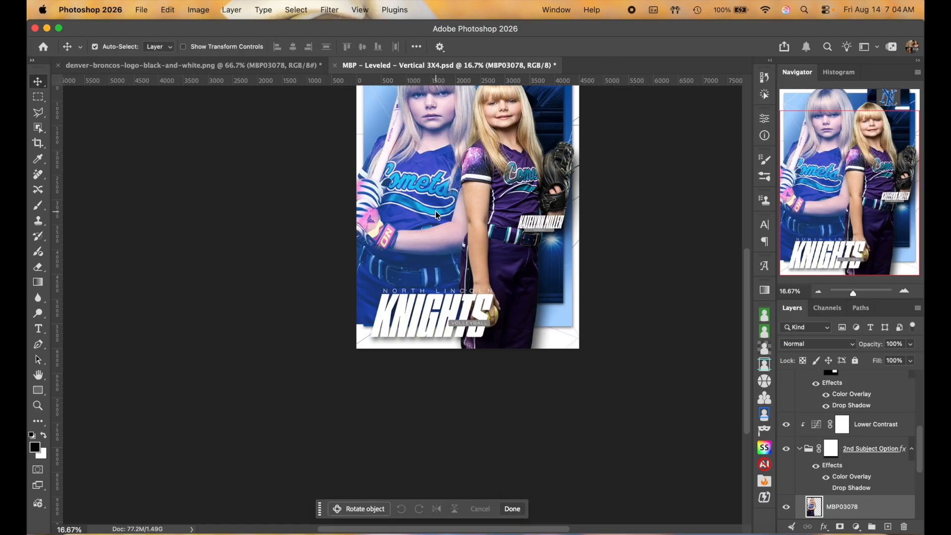
scroll(437, 214, "up", 1)
scroll(437, 214, "right", 3)
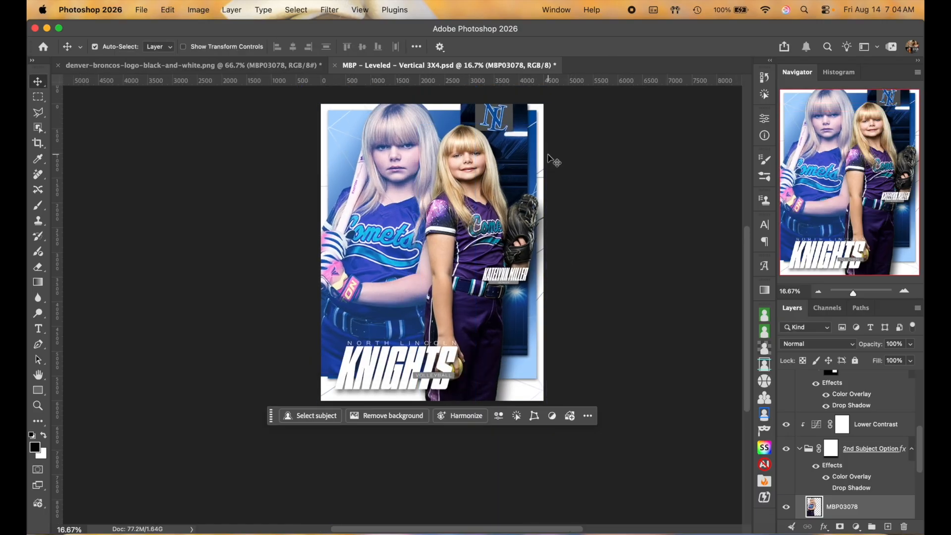
scroll(846, 475, "down", 2)
Step: Toggle MBP03078's visibility to compare, then activate the 2nd Subject Option group mask
left_click(845, 475)
left_click(786, 475)
left_click(786, 475)
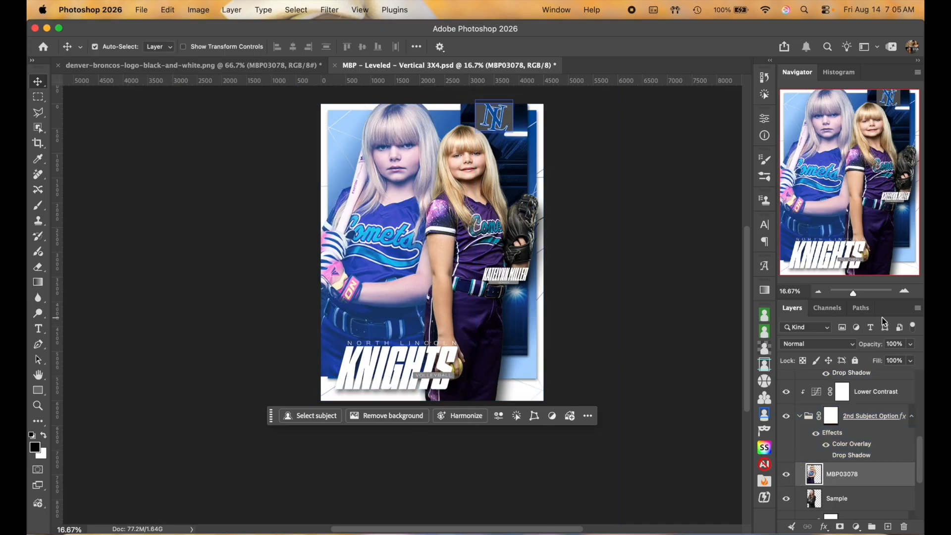
left_click(833, 424)
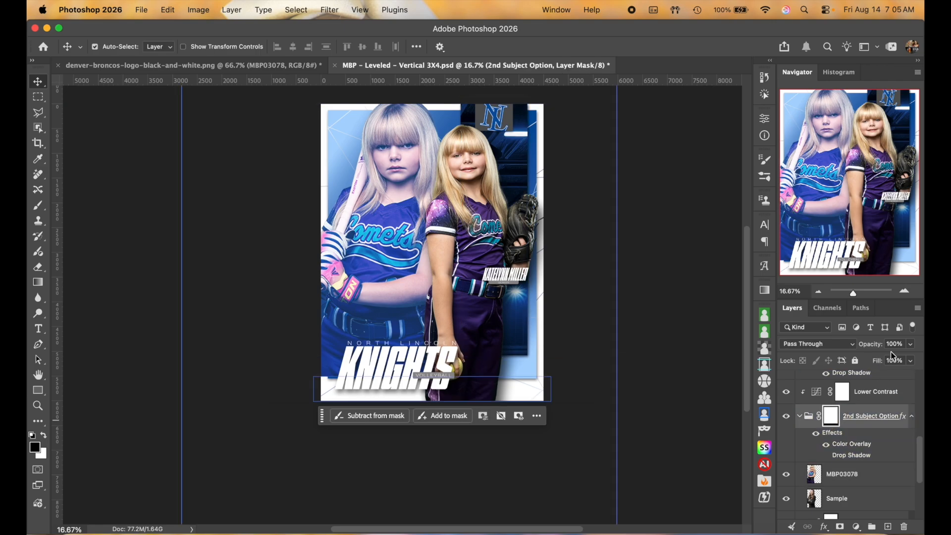
left_click(904, 290)
scroll(686, 317, "down", 3)
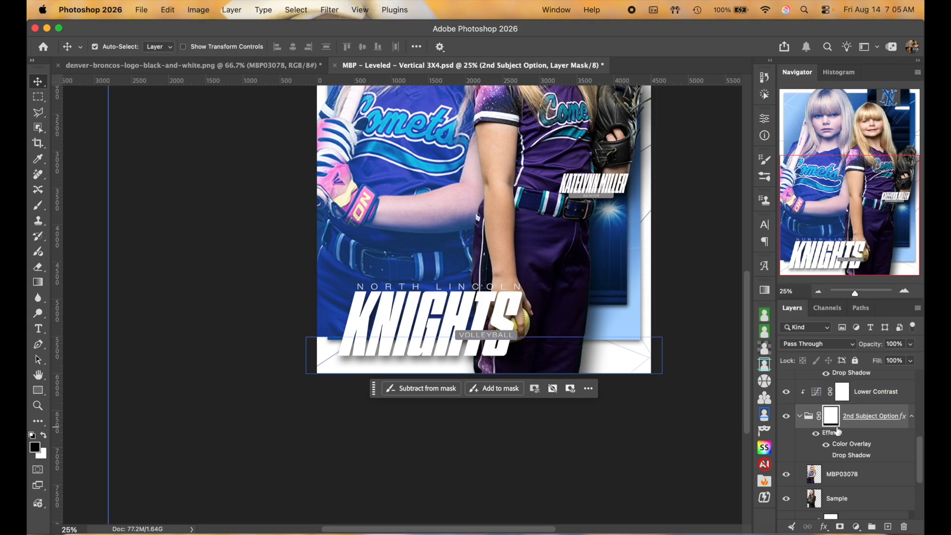
Step: Re-expand the 2nd Subject Option group, hide its Sample layer, and zoom out
left_click(800, 418)
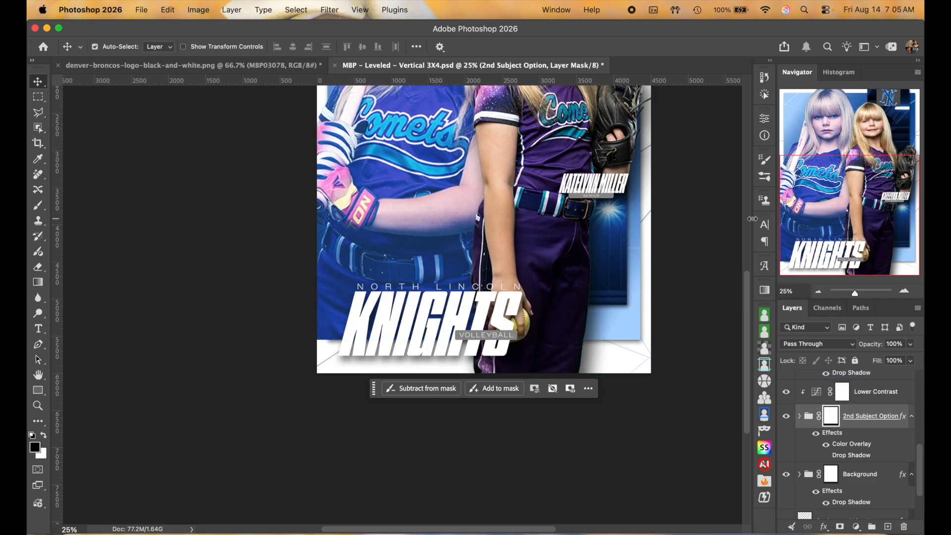
scroll(703, 284, "up", 5)
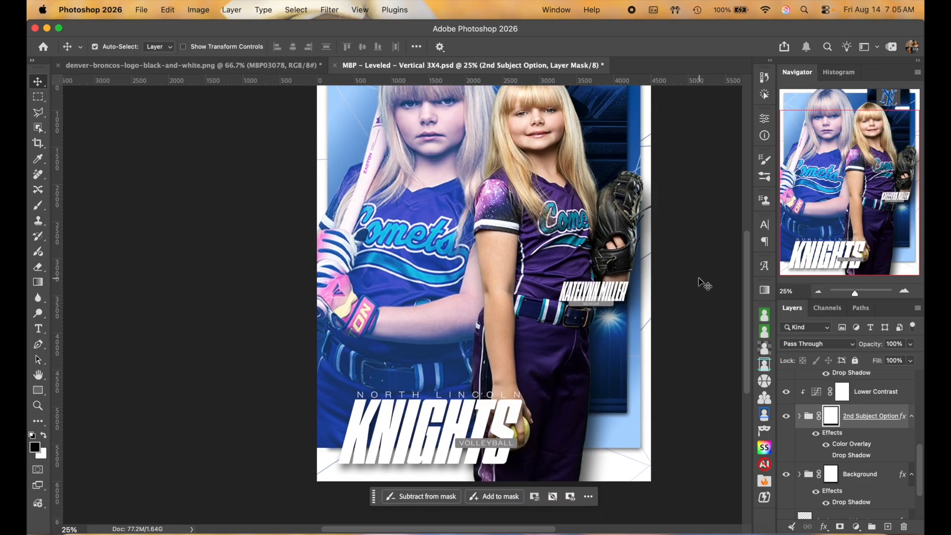
scroll(703, 283, "down", 1)
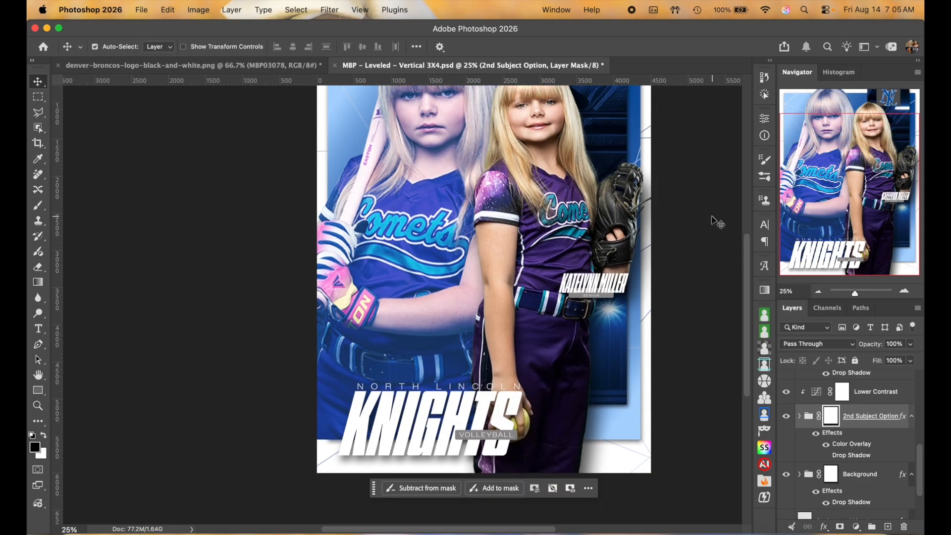
scroll(717, 223, "up", 3)
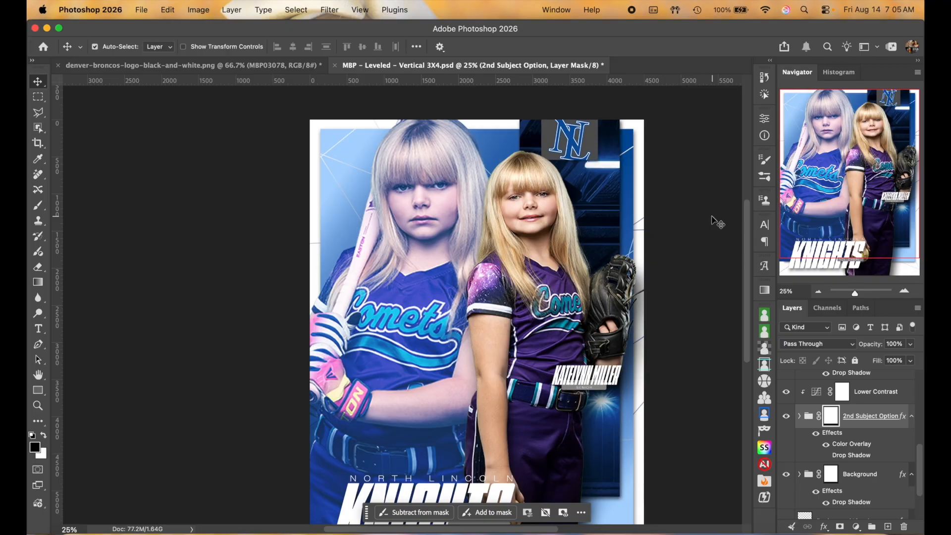
scroll(717, 223, "down", 1)
scroll(836, 413, "down", 3)
scroll(836, 412, "up", 4)
left_click(800, 439)
scroll(802, 439, "down", 3)
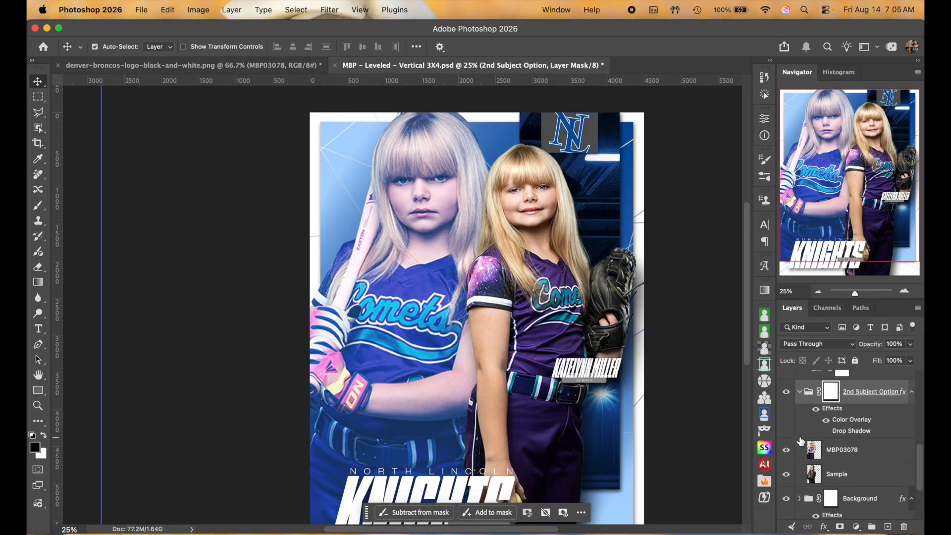
left_click(786, 450)
scroll(705, 323, "down", 5)
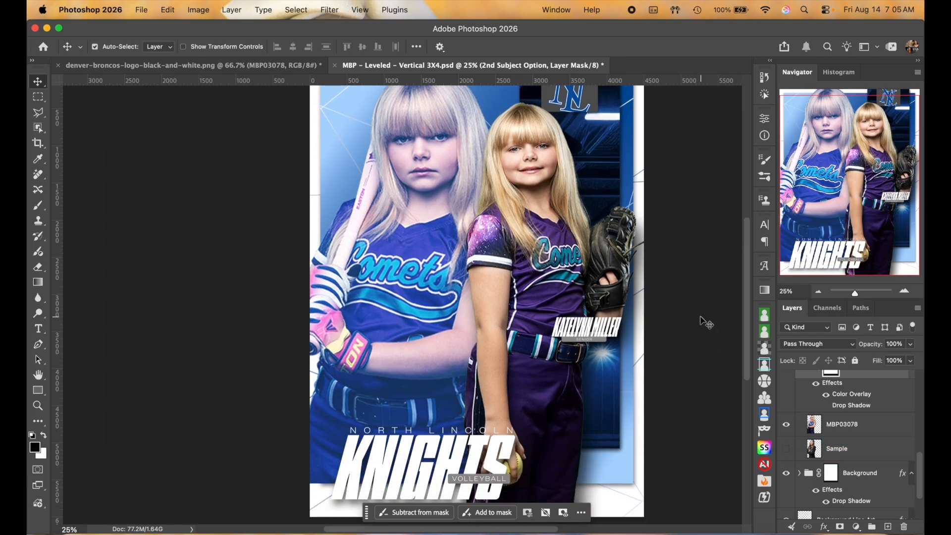
left_click(818, 292)
scroll(680, 294, "down", 2)
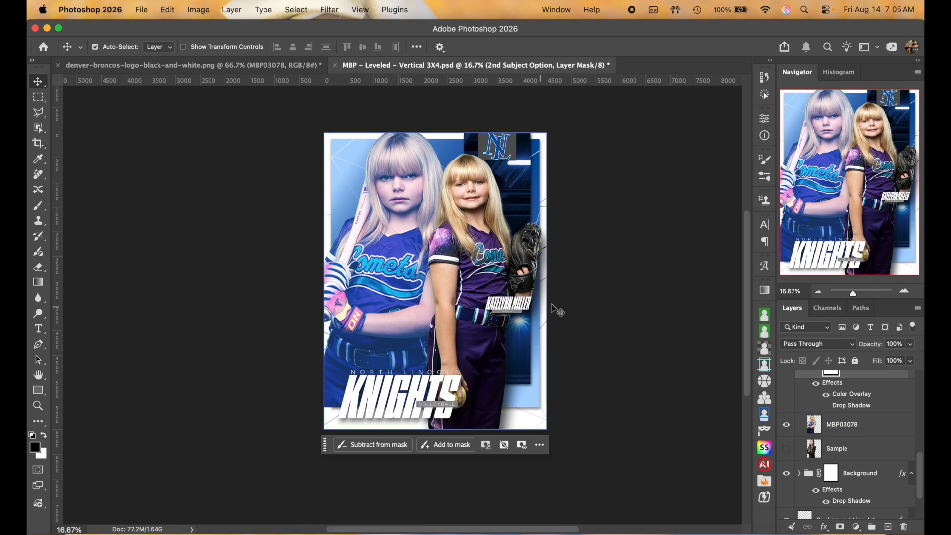
left_click(426, 186)
left_click(351, 187)
left_click(347, 172)
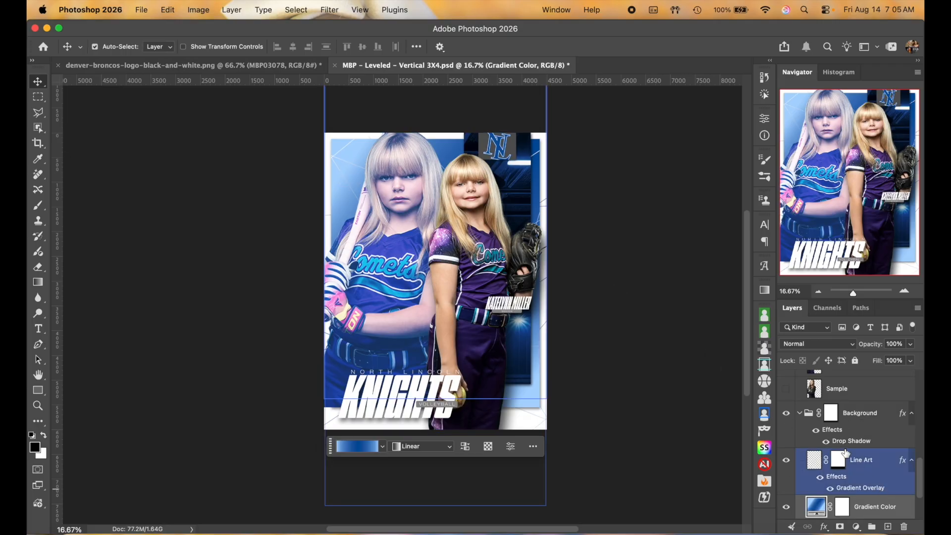
left_click(799, 413)
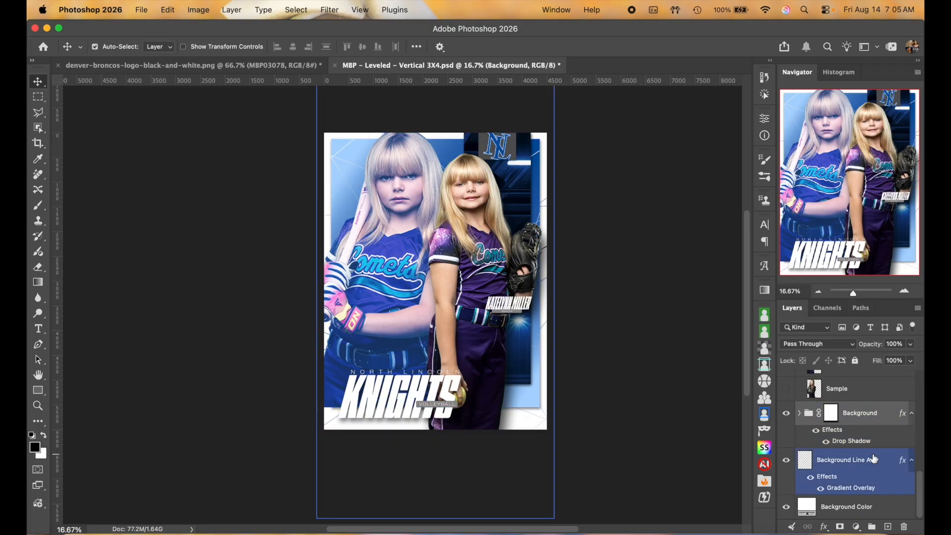
left_click(798, 425)
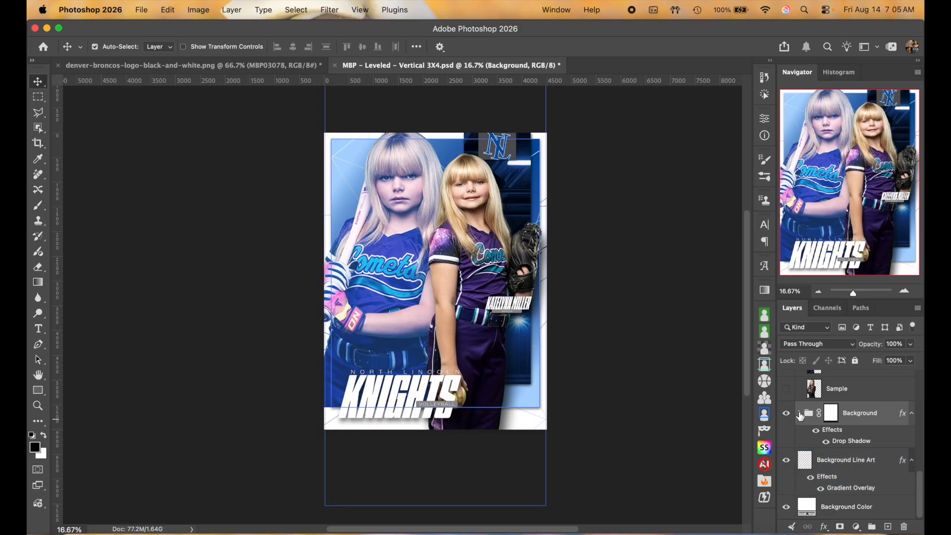
left_click(800, 414)
scroll(800, 415, "down", 2)
left_click(786, 434)
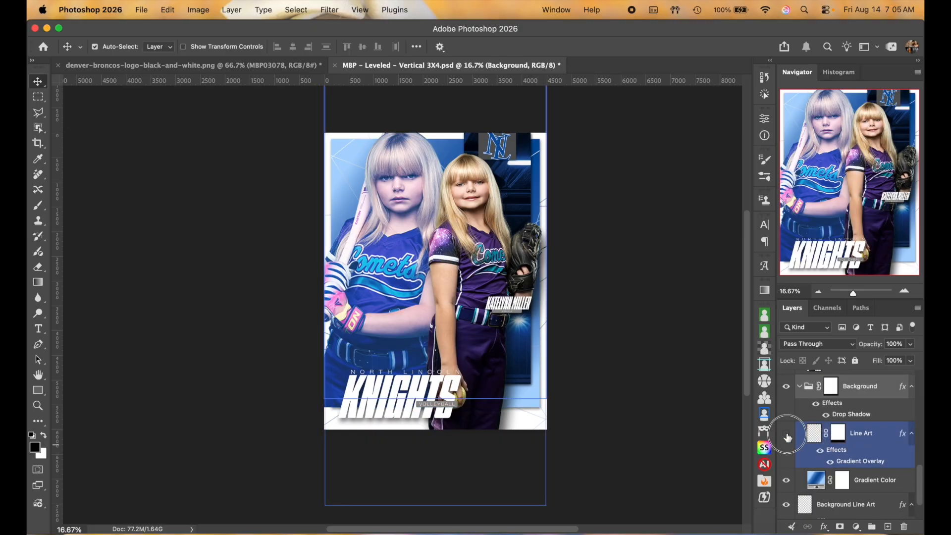
left_click(787, 434)
left_click(340, 194)
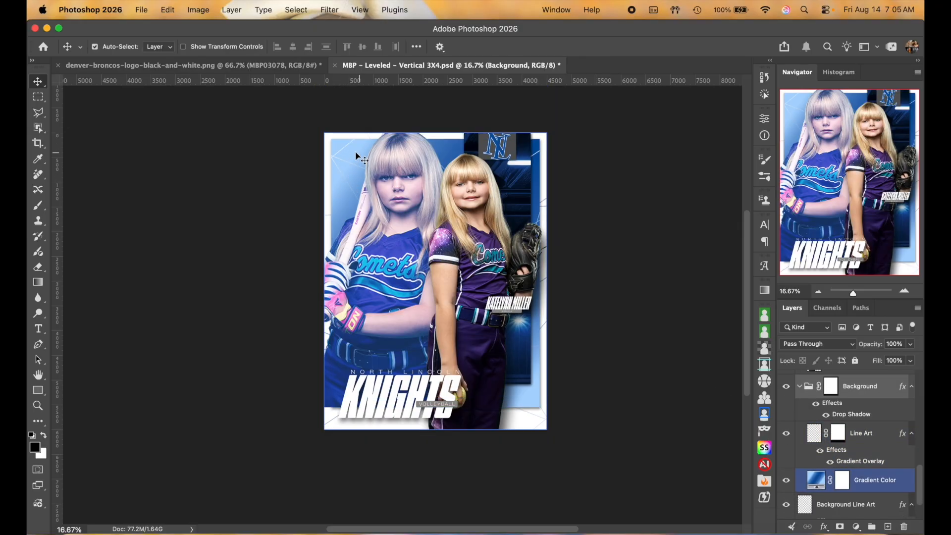
left_click(861, 436)
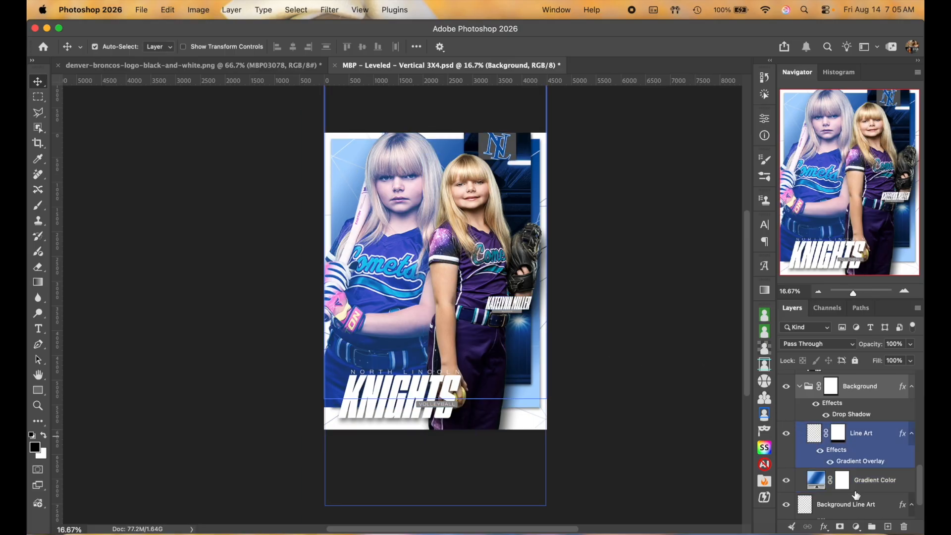
left_click(877, 482)
scroll(887, 473, "down", 2)
left_click(887, 474)
left_click(852, 448)
left_click(867, 432)
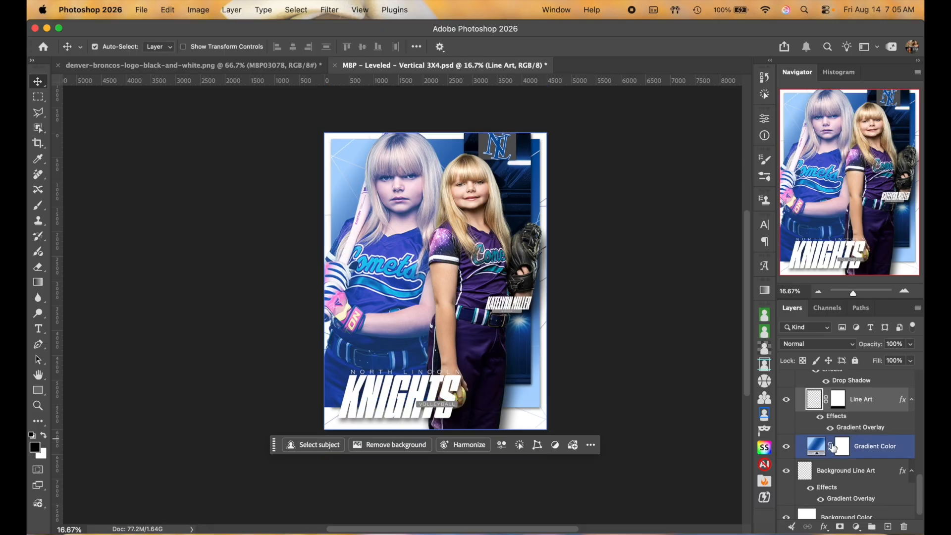
left_click(786, 447)
left_click(787, 447)
left_click(786, 447)
left_click(786, 448)
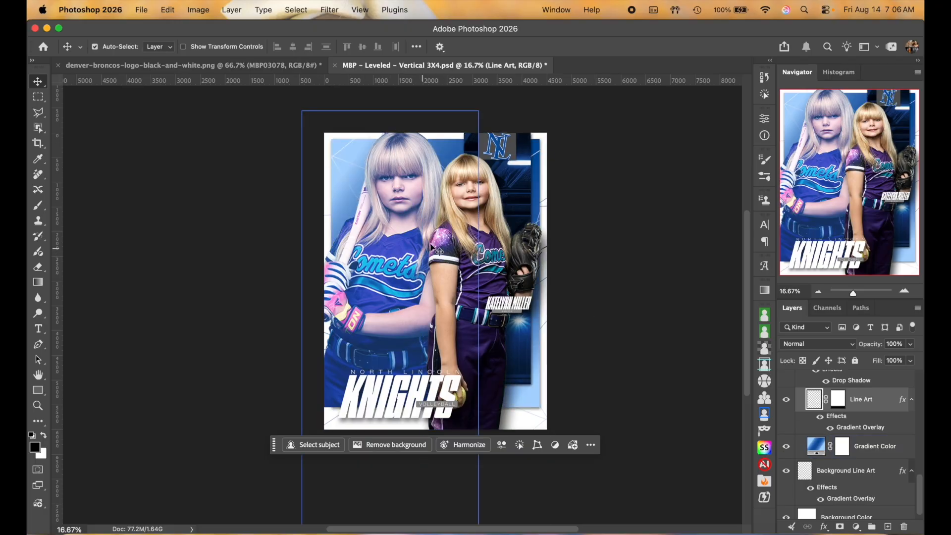
left_click(824, 446)
Step: Open the Gradient Editor for the Gradient Fill background layer
double_click(818, 449)
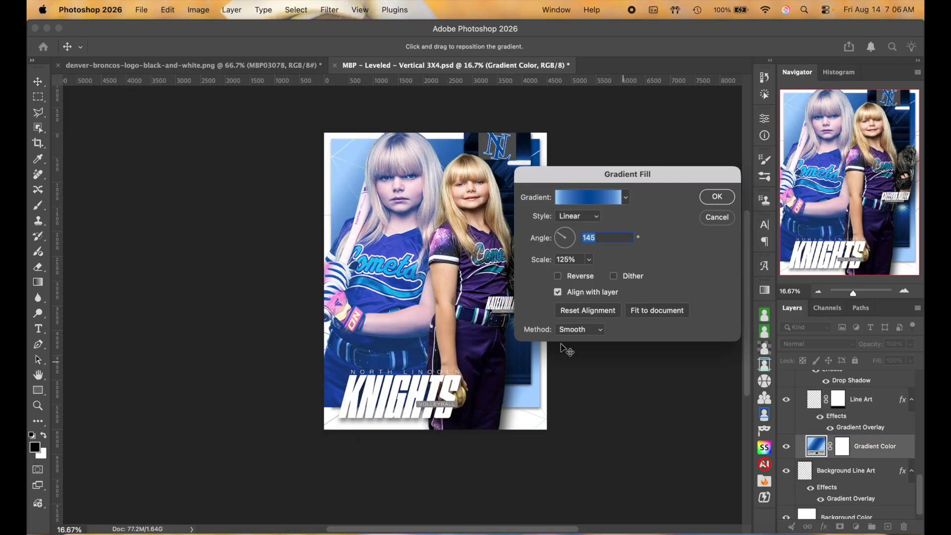
scroll(436, 319, "right", 5)
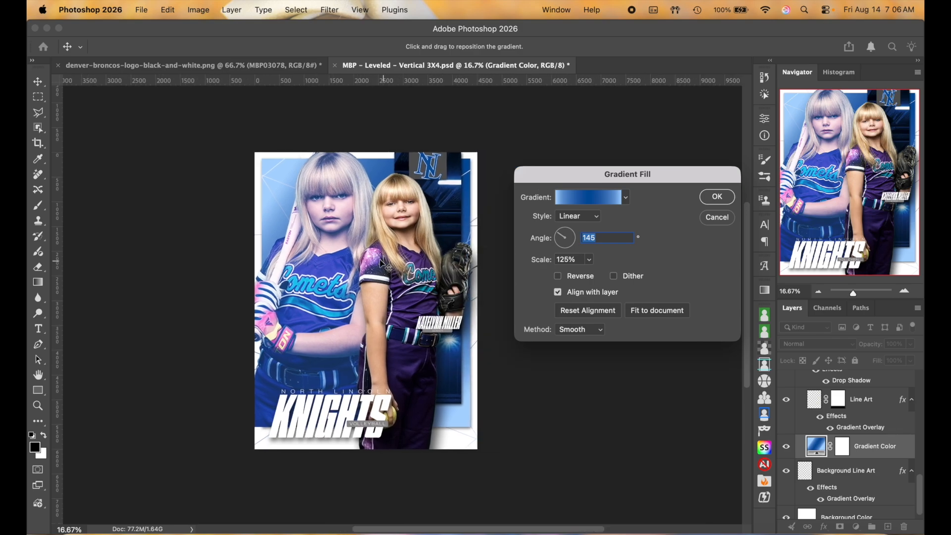
left_click(591, 200)
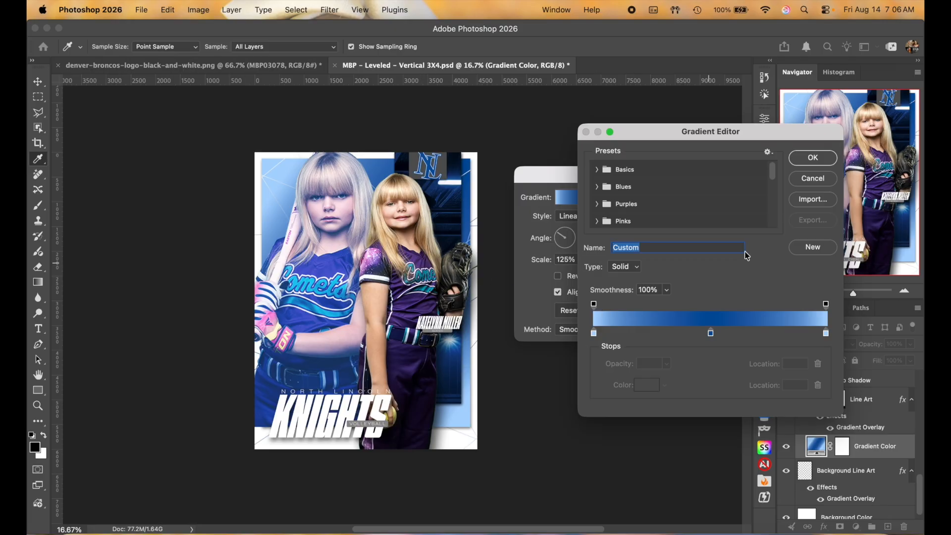
left_click(824, 176)
left_click(715, 215)
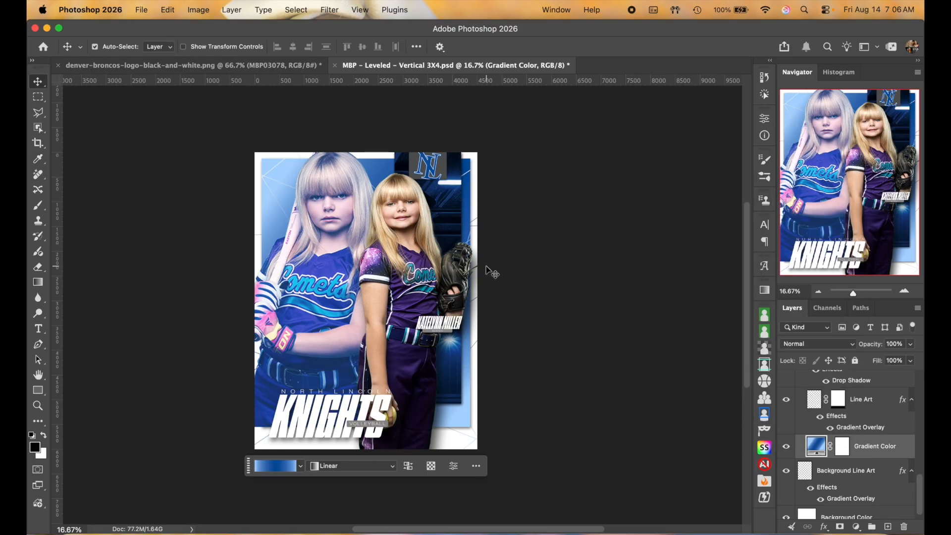
scroll(493, 273, "up", 2)
scroll(493, 272, "up", 2)
scroll(493, 273, "left", 3)
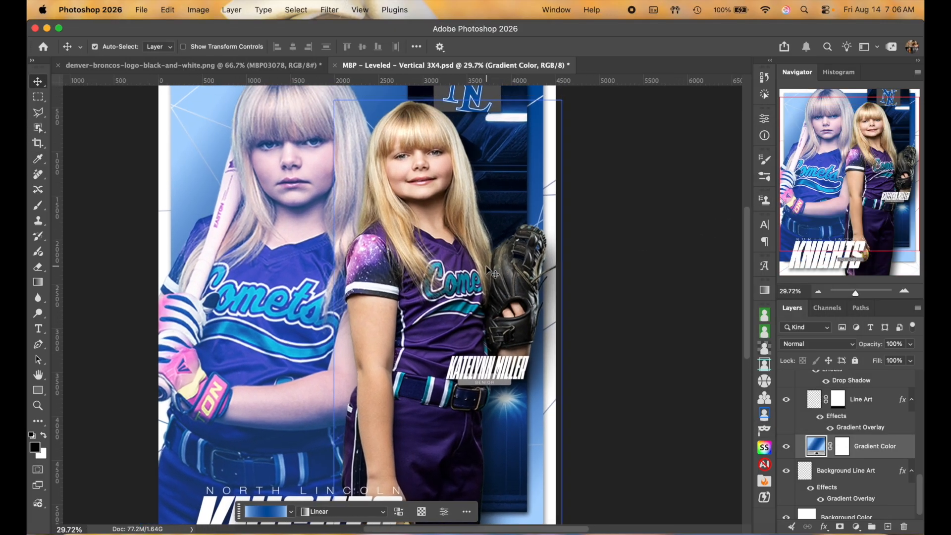
left_click(817, 446)
double_click(818, 447)
scroll(467, 320, "right", 3)
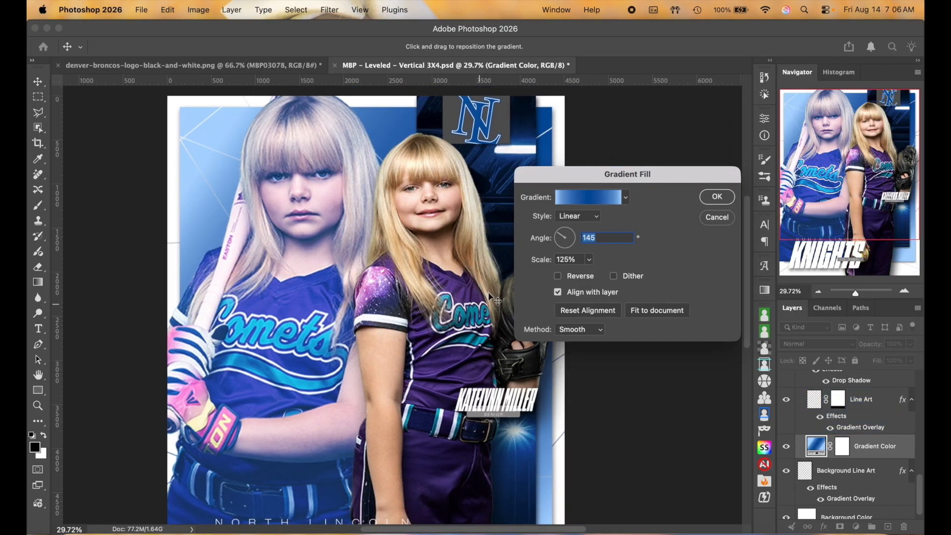
left_click(596, 199)
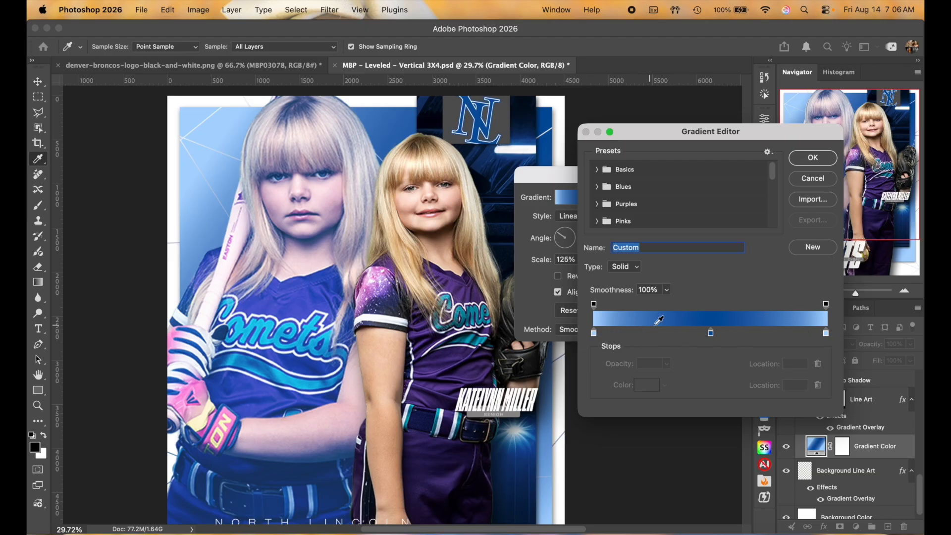
Step: Set the gradient's middle stop to purple sampled from the jersey
left_click(710, 333)
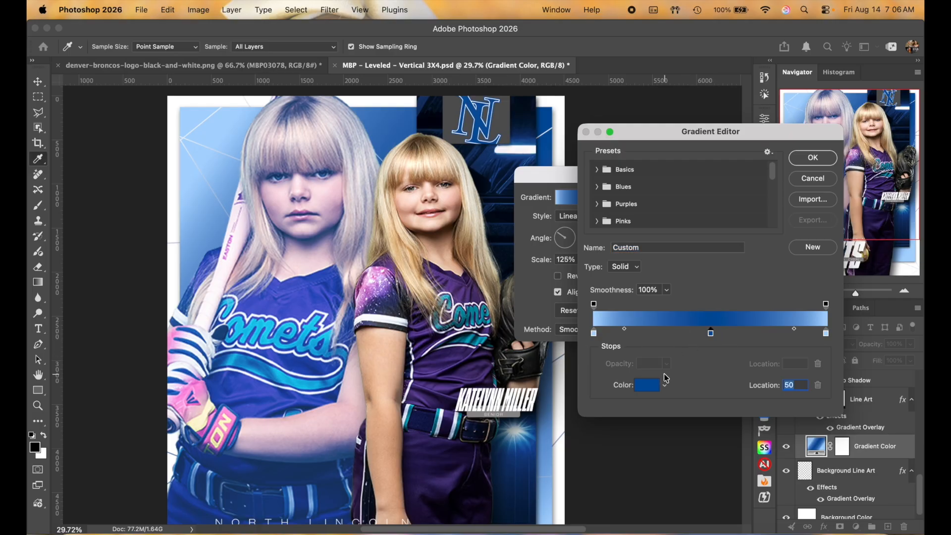
left_click(646, 386)
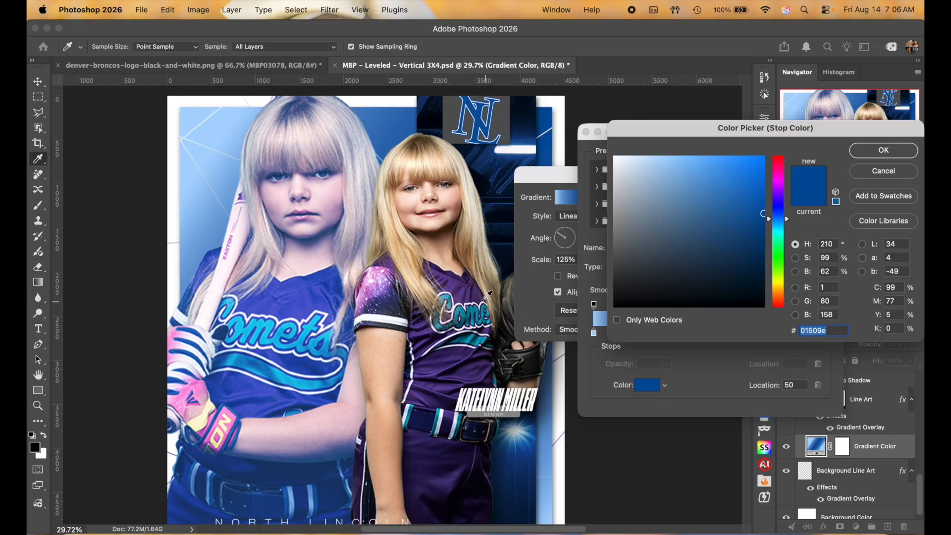
left_click(459, 286)
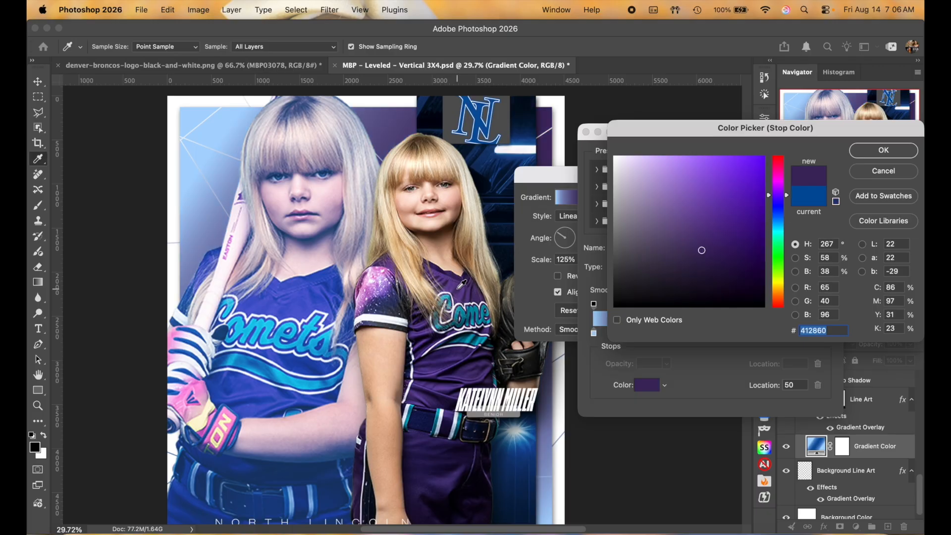
left_click(894, 152)
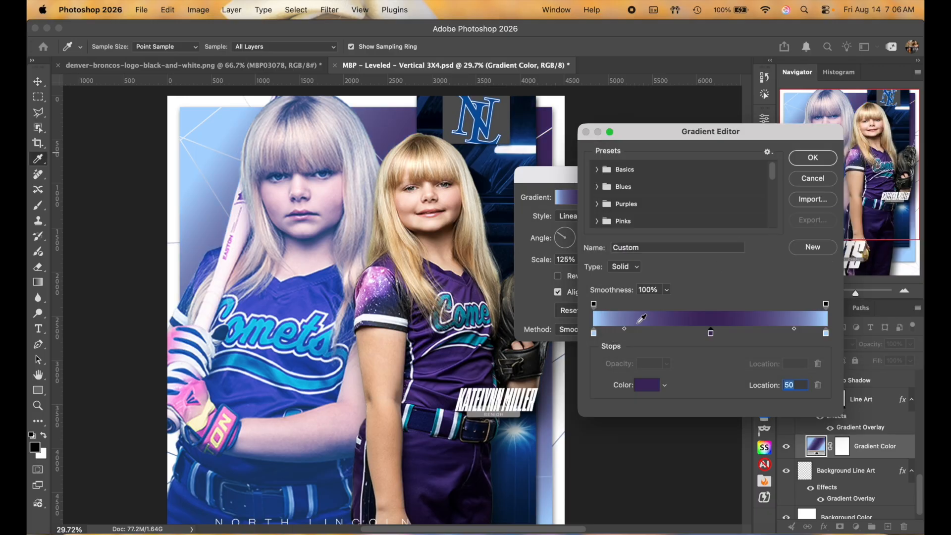
Step: Make both end stops jersey teal, the right one bright #0fc4e0, and apply the gradient
left_click(595, 333)
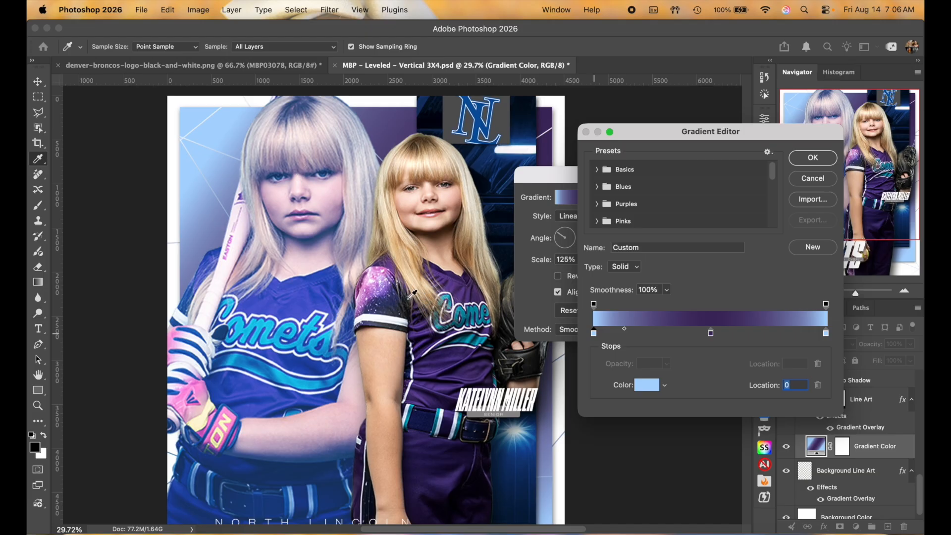
left_click(472, 336)
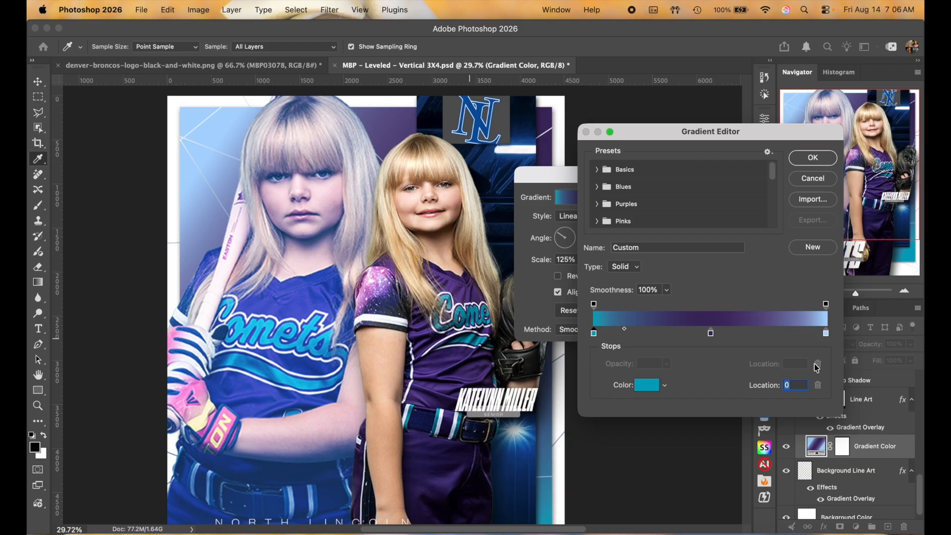
left_click(826, 334)
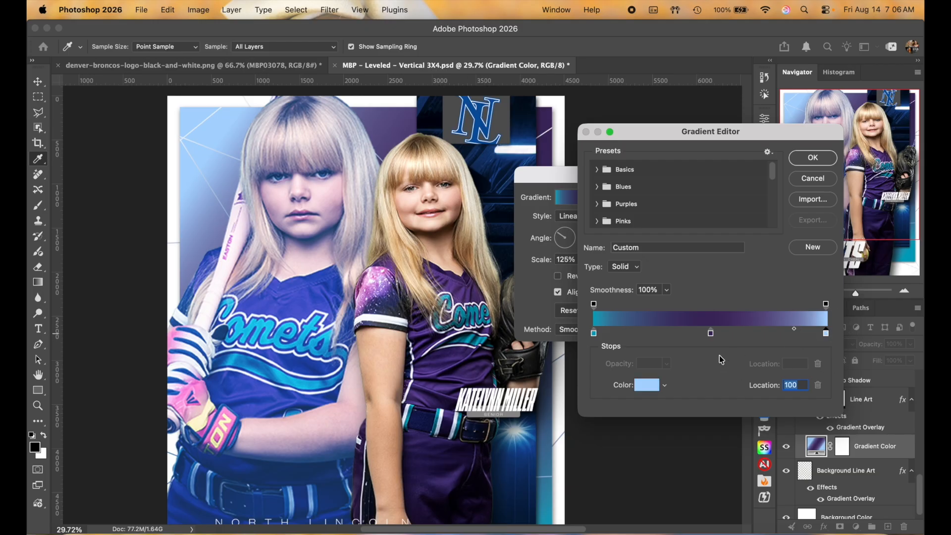
left_click(653, 386)
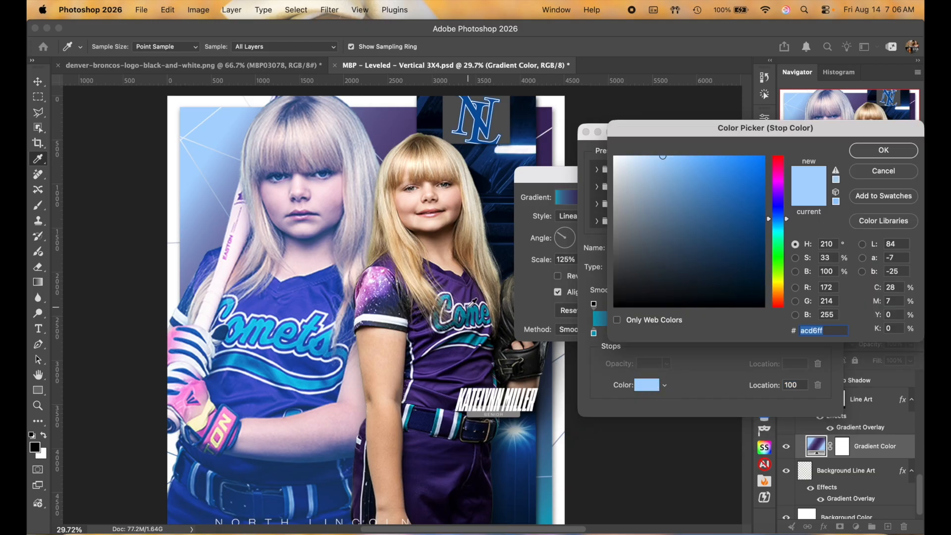
left_click(472, 335)
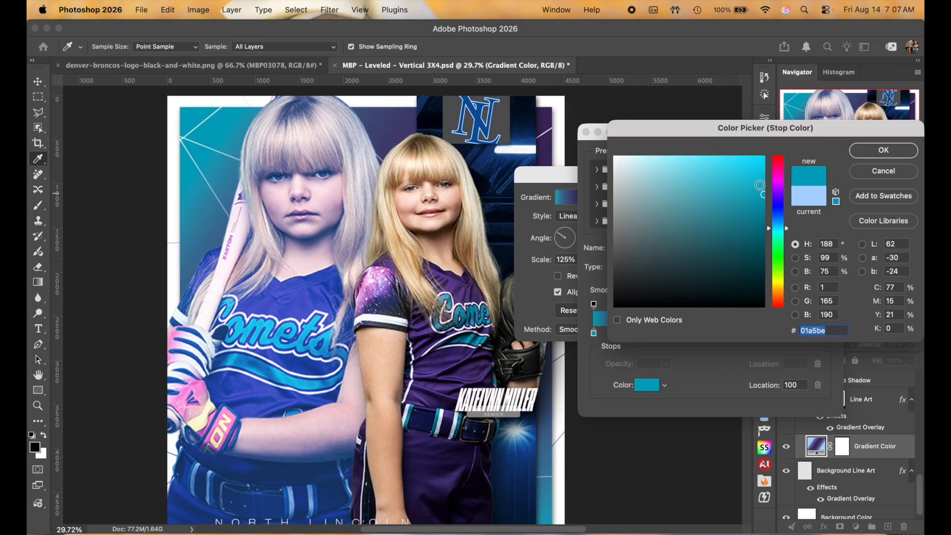
left_click(754, 173)
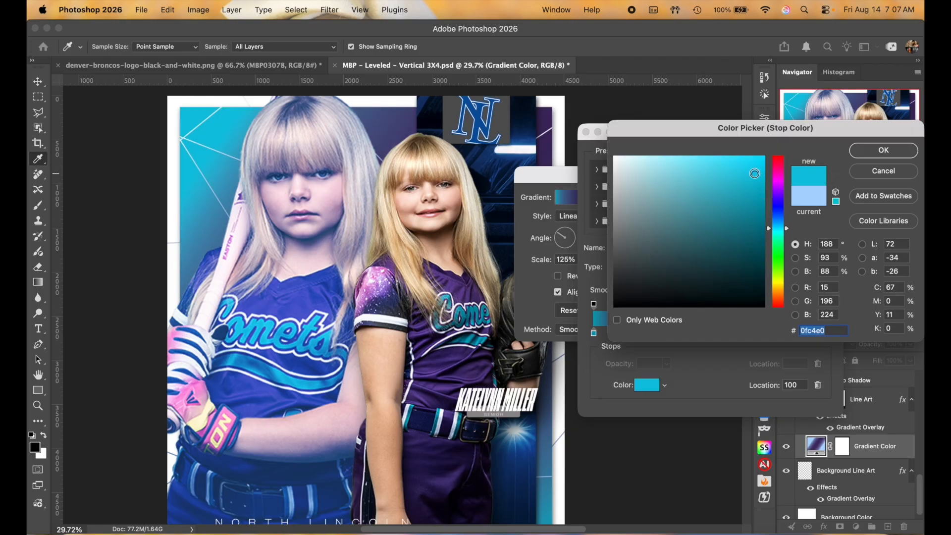
left_click(912, 148)
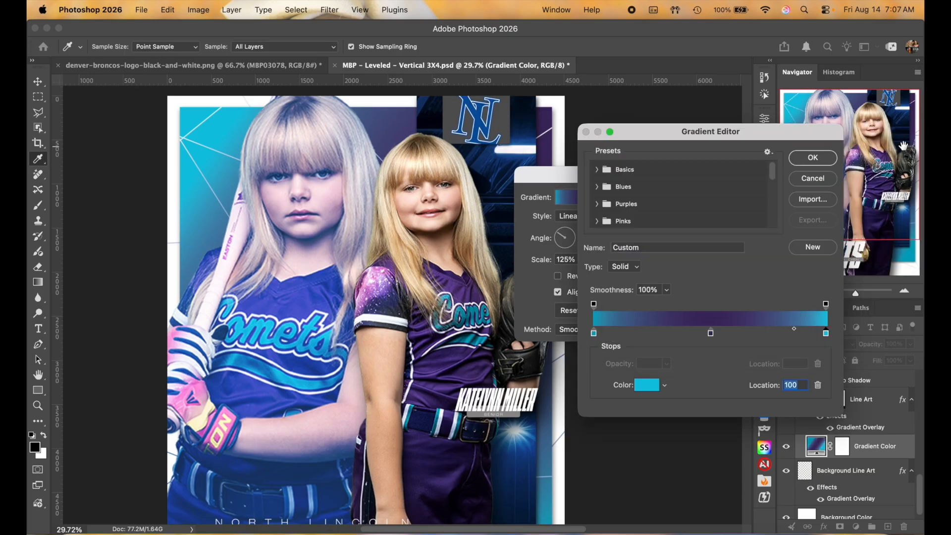
left_click(828, 157)
left_click(717, 197)
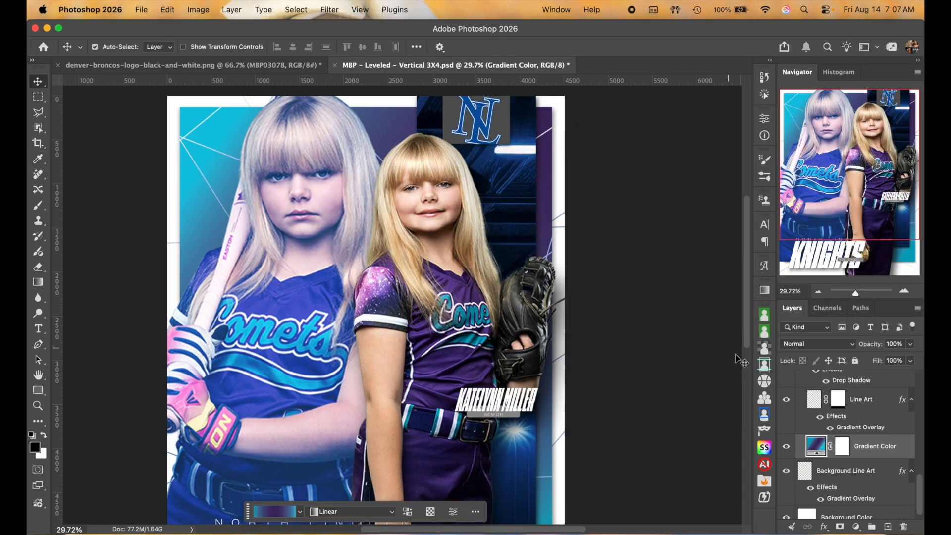
Step: In Line Art's Gradient Overlay, recolour the location-15 stop with teal from the lettering
scroll(860, 438, "up", 1)
left_click(879, 432)
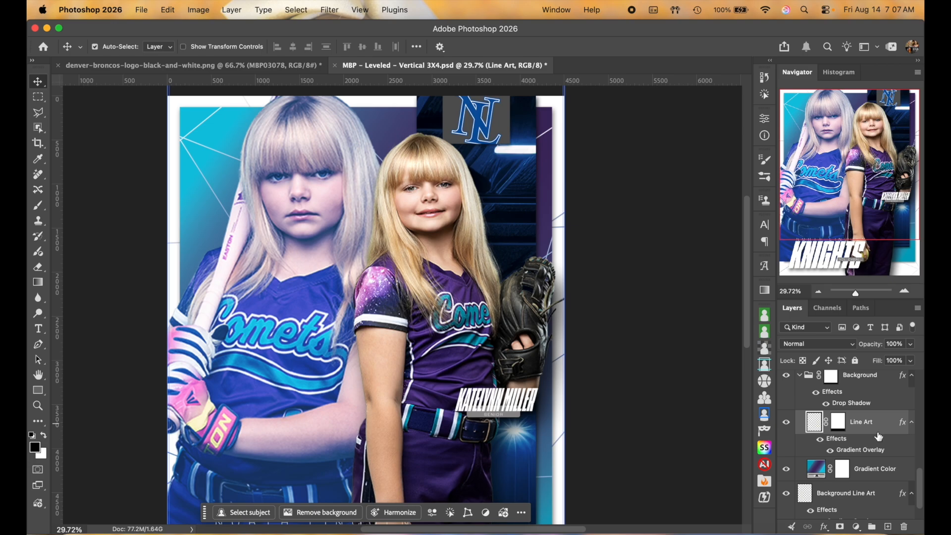
double_click(870, 450)
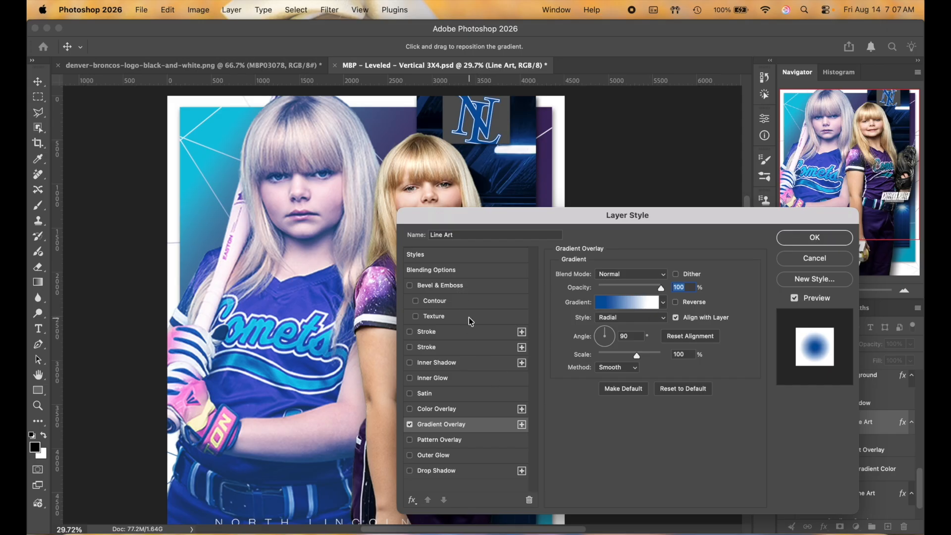
left_click(633, 303)
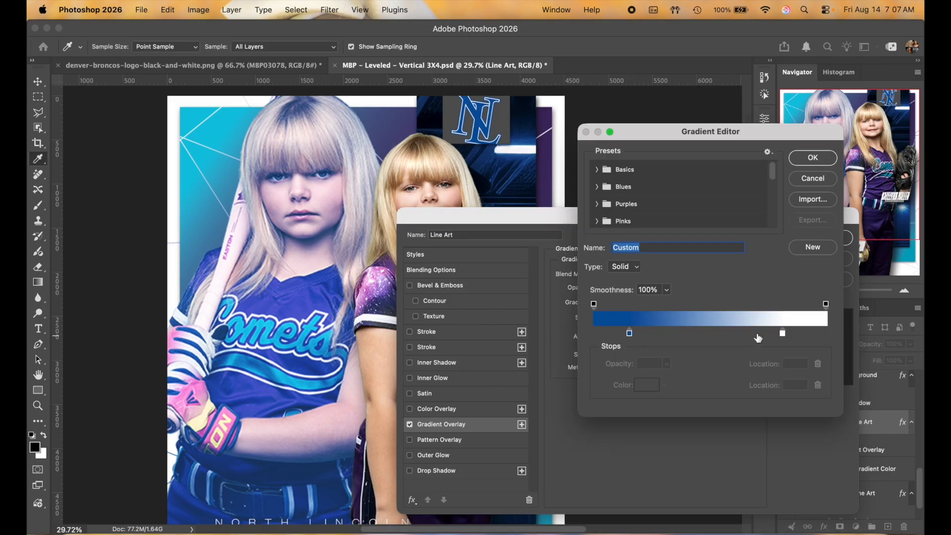
left_click(629, 334)
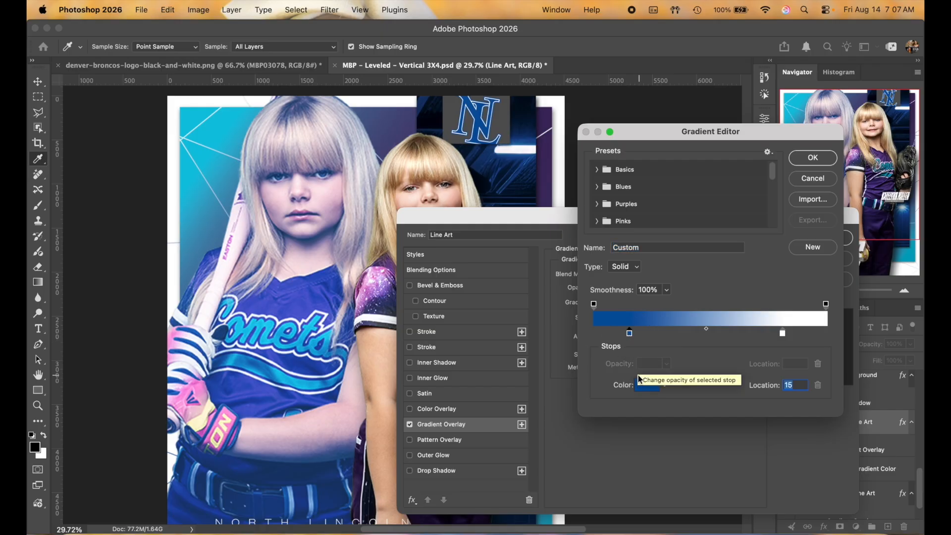
scroll(330, 290, "right", 5)
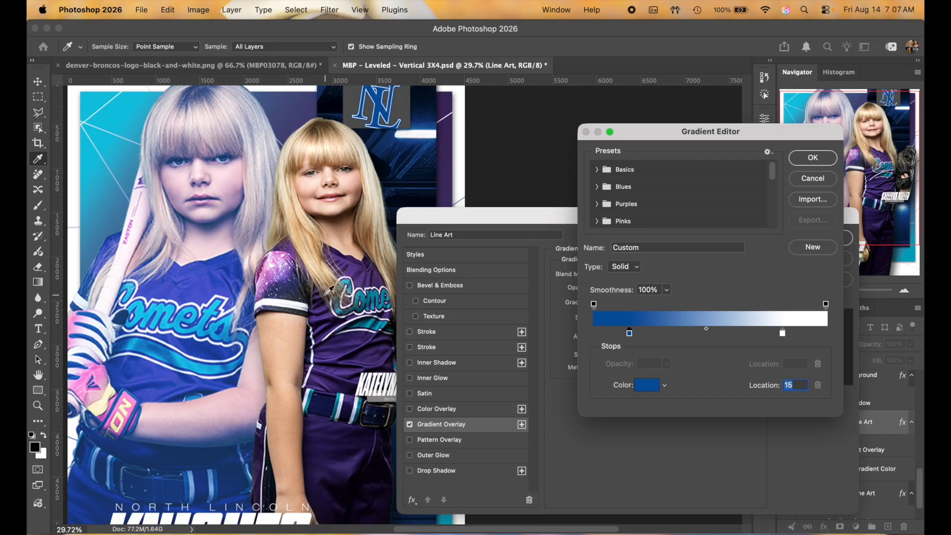
left_click(286, 267)
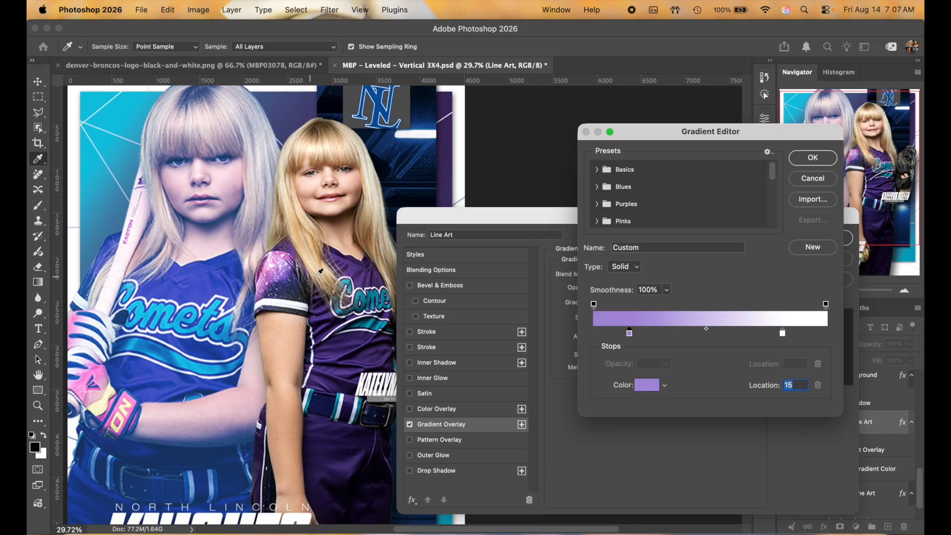
left_click(372, 293)
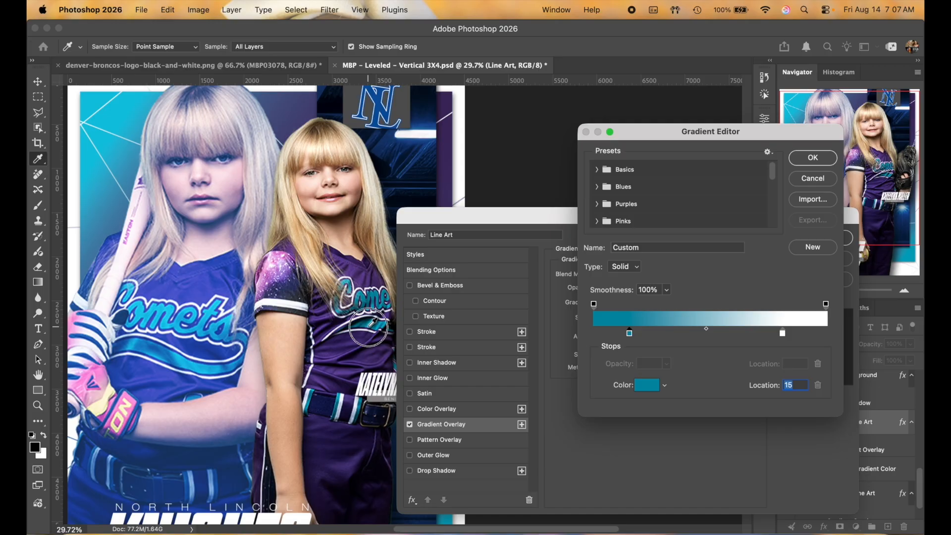
scroll(247, 264, "down", 5)
scroll(247, 264, "right", 2)
scroll(247, 264, "right", 2)
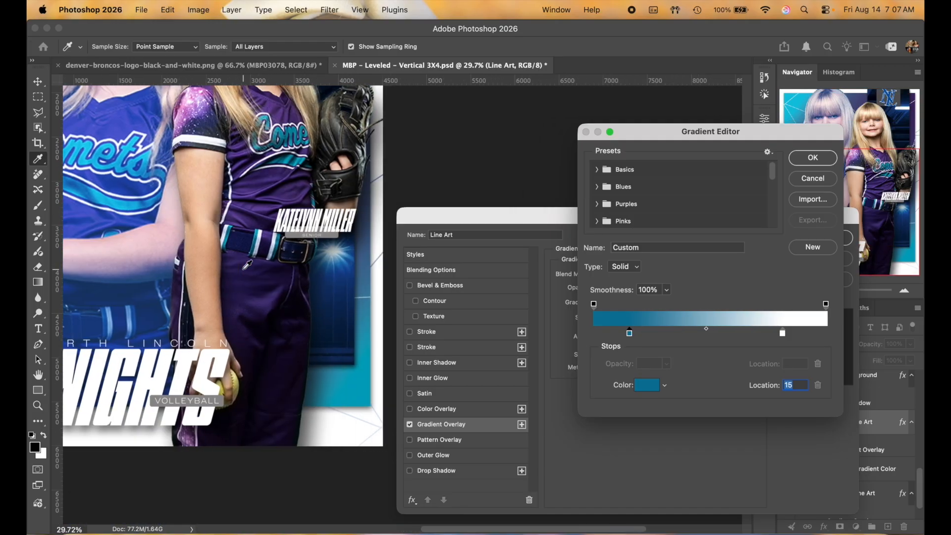
scroll(271, 283, "up", 1)
scroll(270, 284, "left", 6)
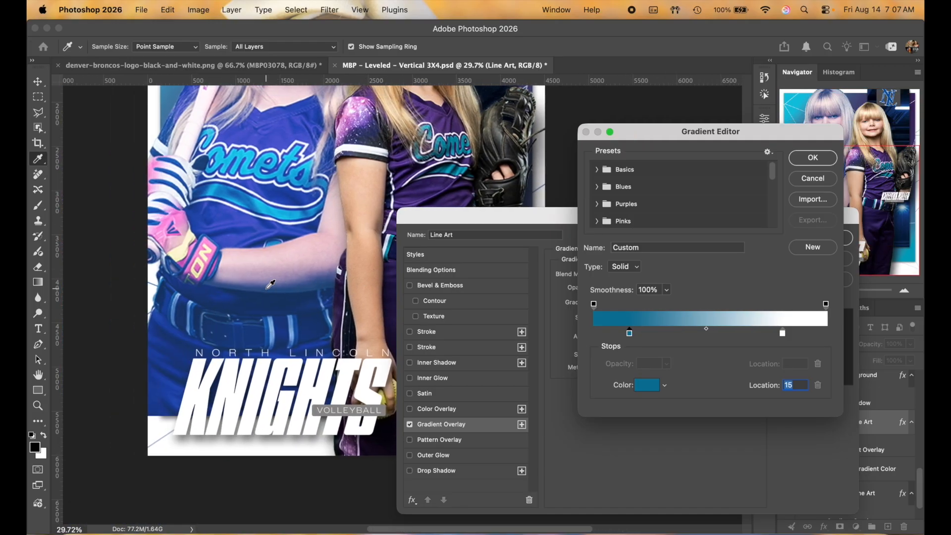
scroll(270, 284, "up", 6)
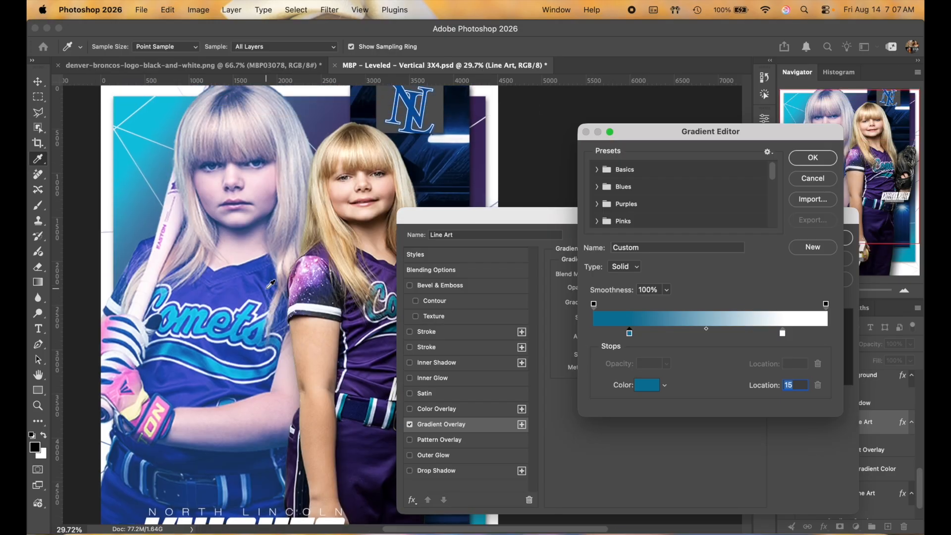
Step: Recolour the white location-81 stop to a lighter purple sampled from the jersey
left_click(782, 334)
left_click(647, 386)
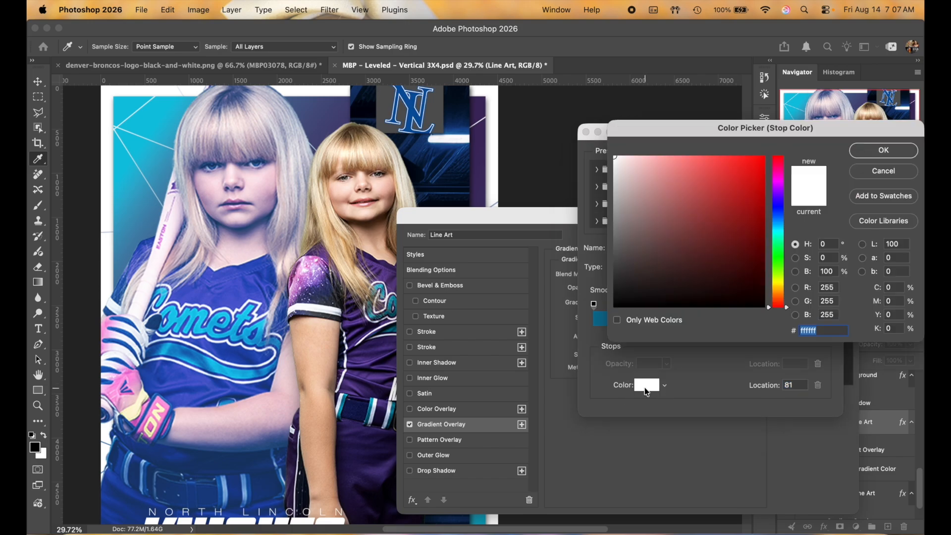
left_click(890, 174)
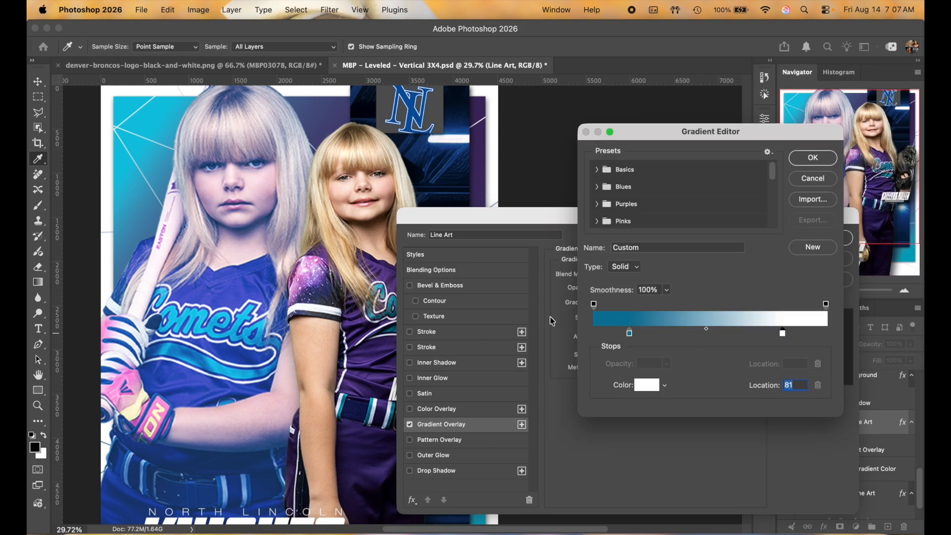
scroll(403, 307, "right", 4)
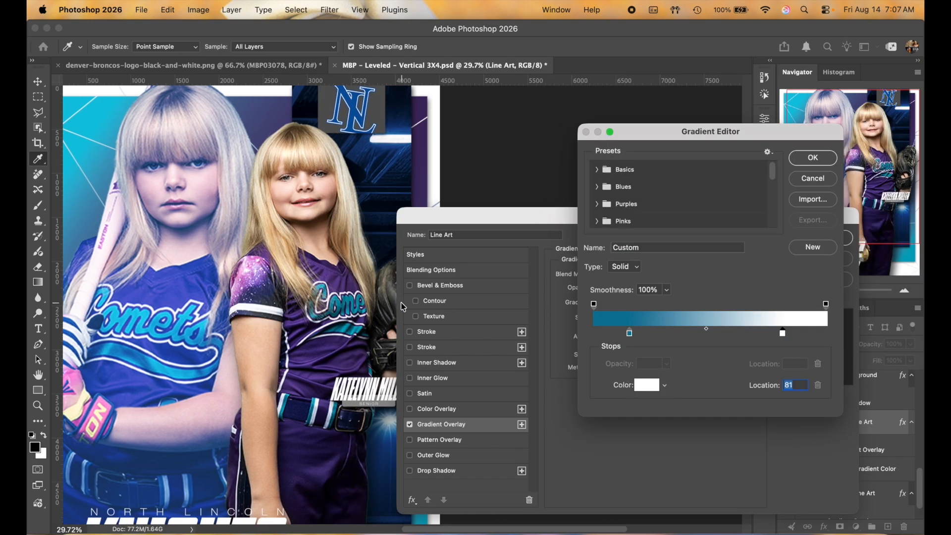
left_click(361, 293)
scroll(210, 264, "left", 2)
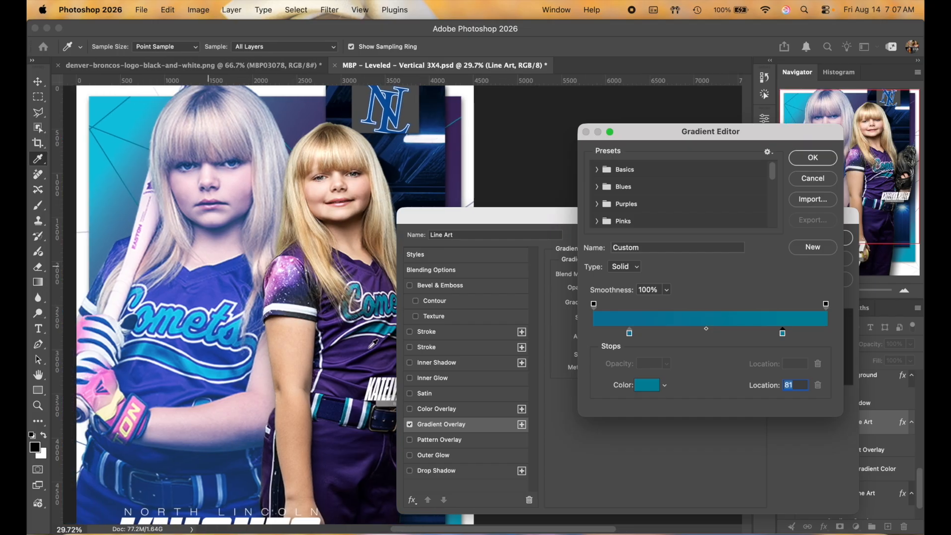
left_click(384, 322)
left_click(381, 325)
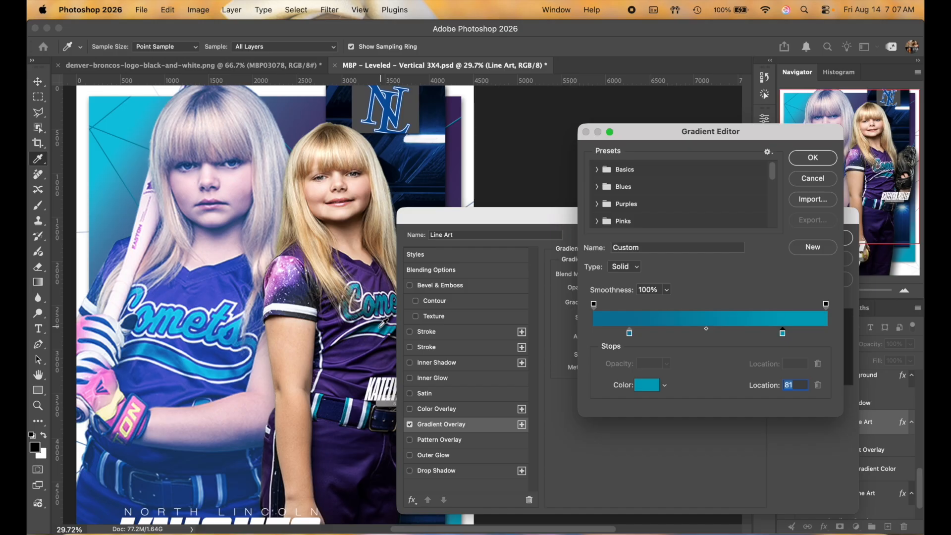
left_click(291, 267)
left_click(299, 265)
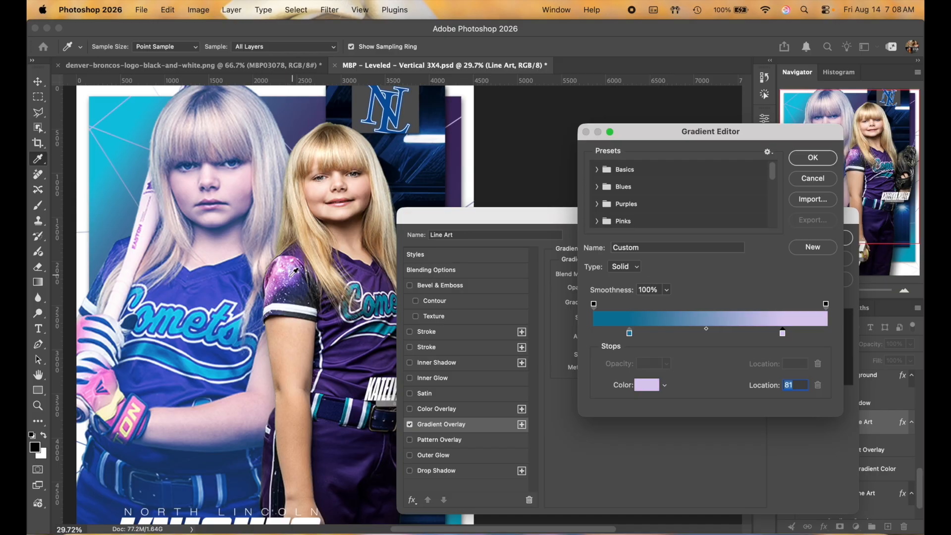
left_click(279, 280)
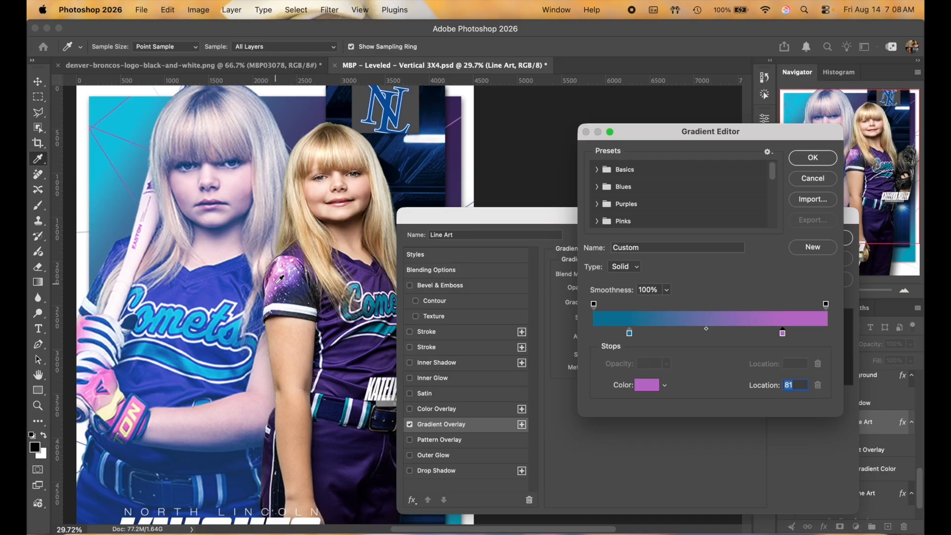
left_click(275, 282)
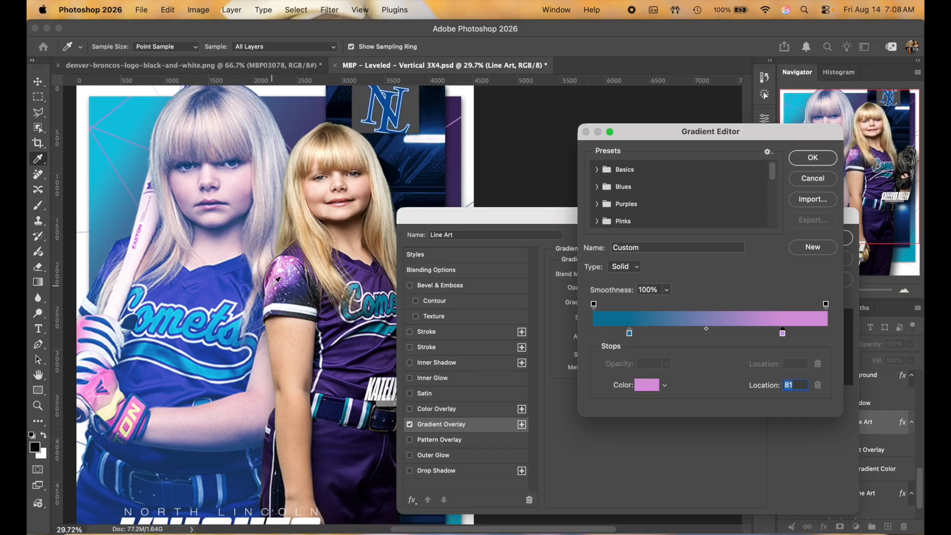
left_click(289, 259)
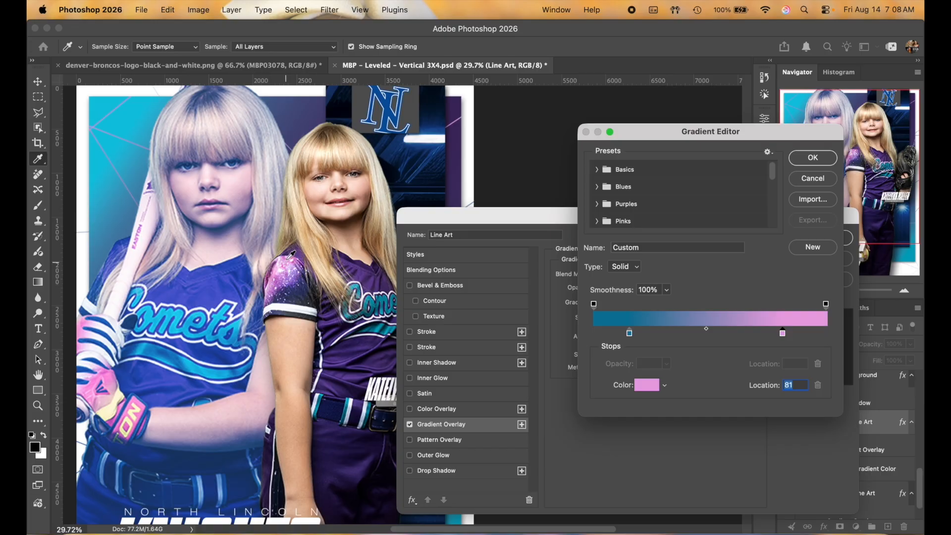
left_click(338, 320)
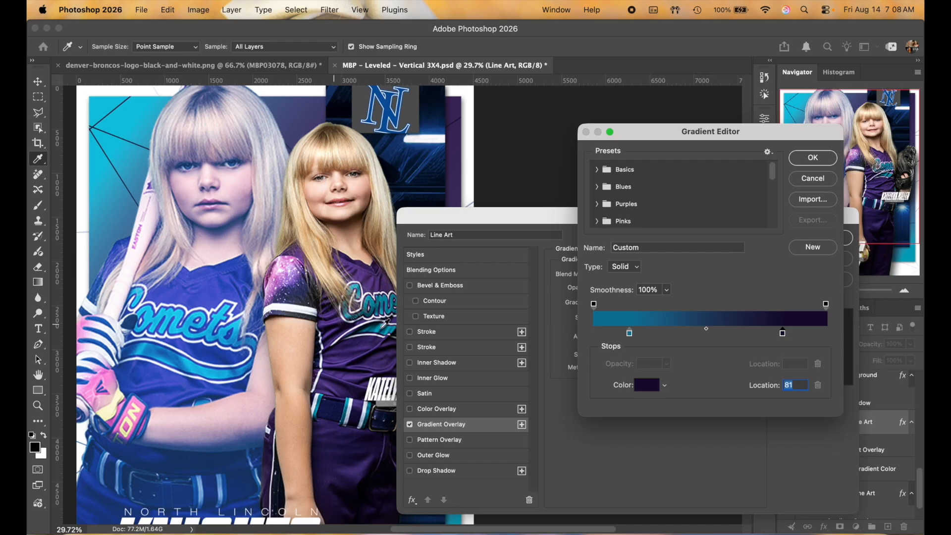
left_click(373, 339)
left_click(362, 343)
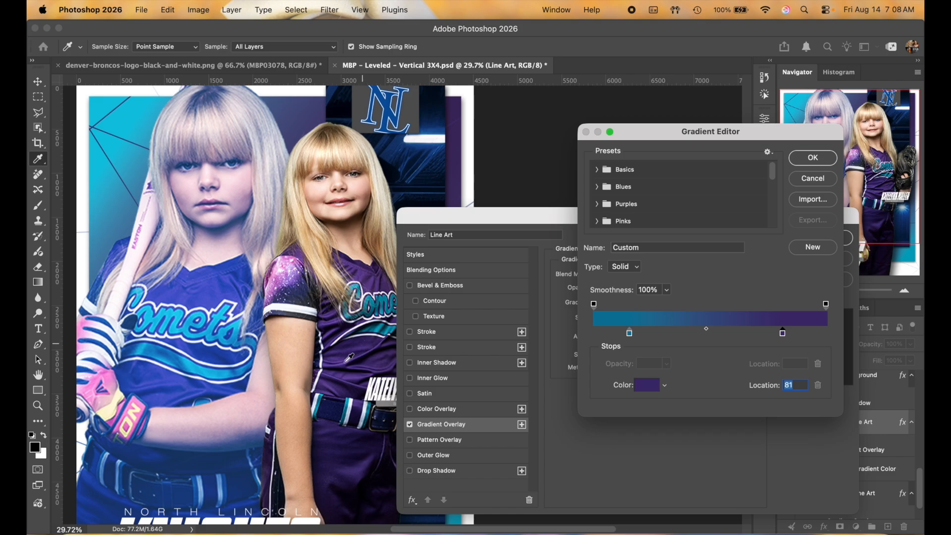
left_click(347, 360)
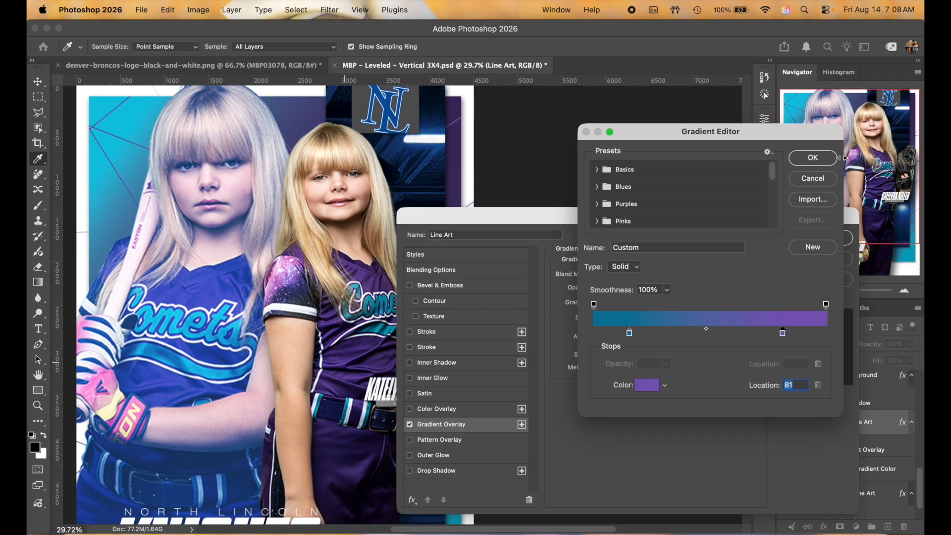
Step: Apply the teal-to-purple Gradient Overlay to Line Art and zoom out to the whole poster
left_click(818, 161)
left_click(821, 241)
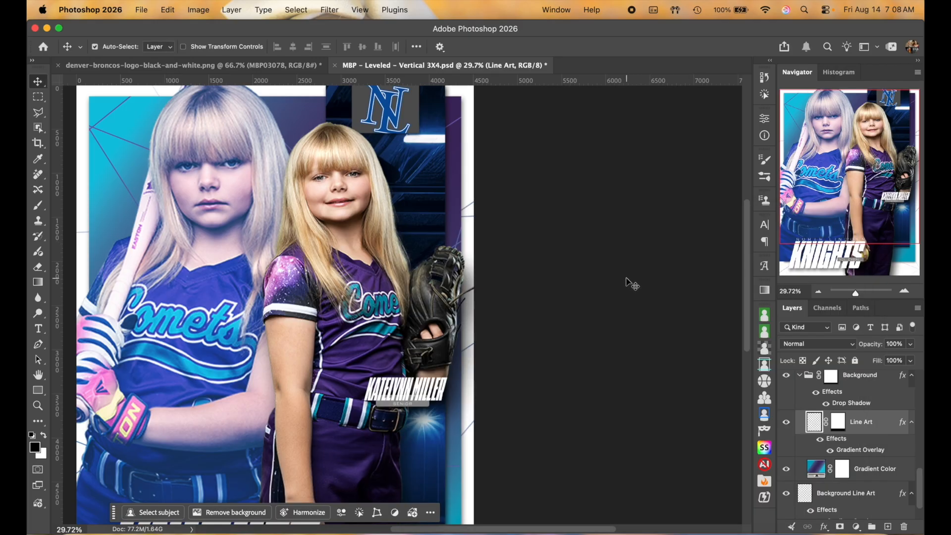
scroll(629, 284, "left", 5)
scroll(629, 284, "down", 5)
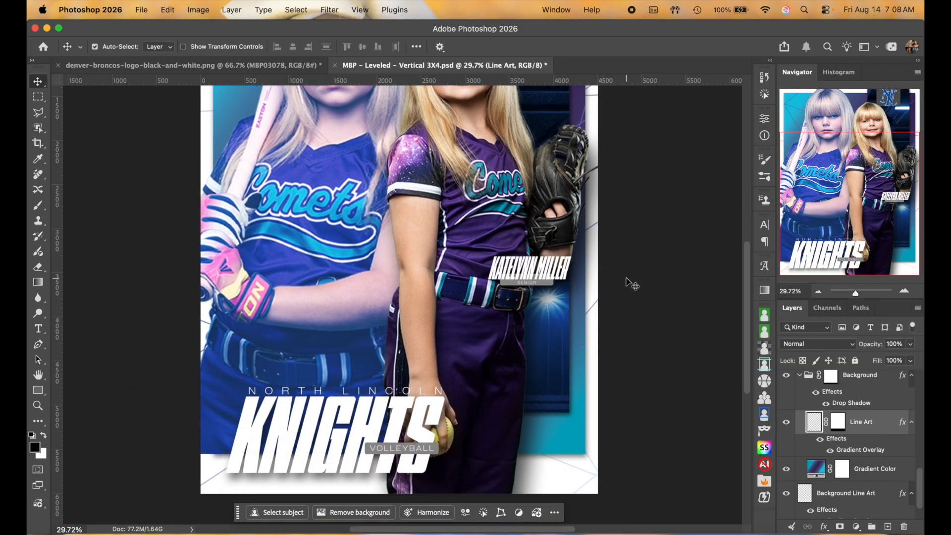
left_click(818, 291)
Step: Collapse the Background group in the Layers panel and select Background Line Art
left_click(804, 384)
left_click(800, 377)
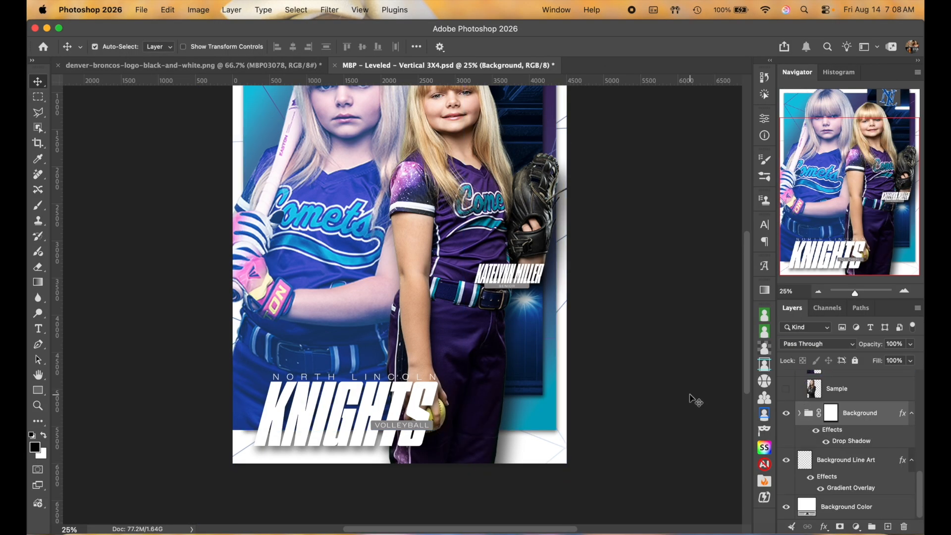
scroll(692, 399, "up", 2)
scroll(692, 398, "left", 1)
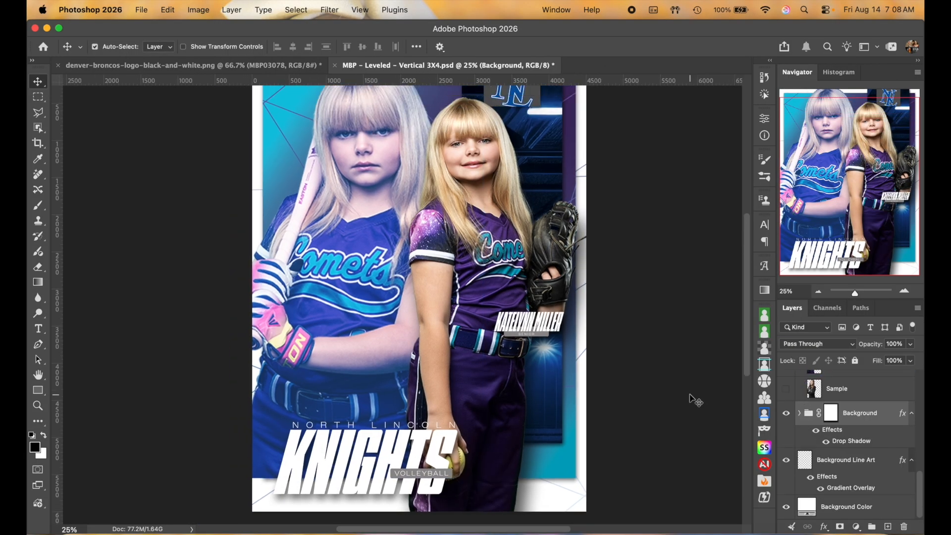
left_click(859, 470)
scroll(600, 304, "up", 2)
scroll(600, 304, "left", 1)
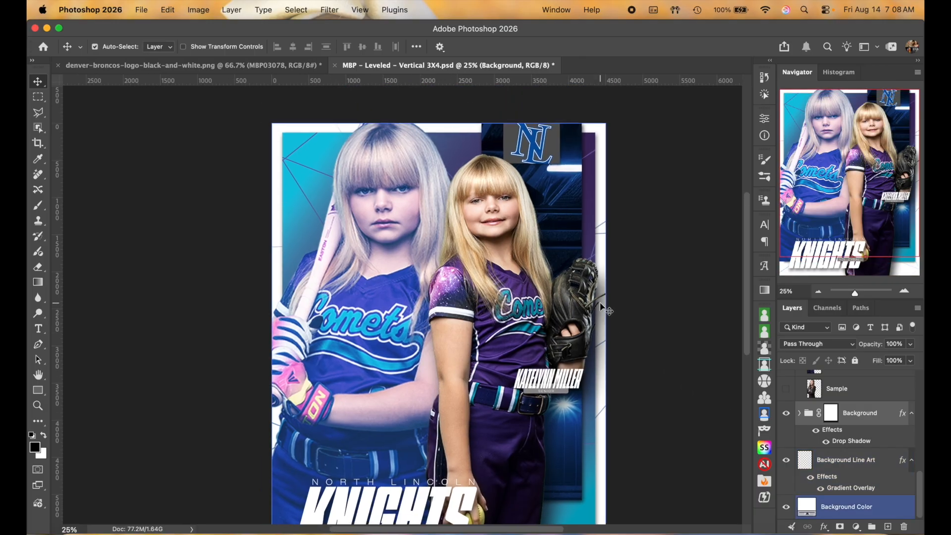
Step: Hide and reshow the Background group, then select the Background Color fill layer
left_click(786, 413)
left_click(786, 414)
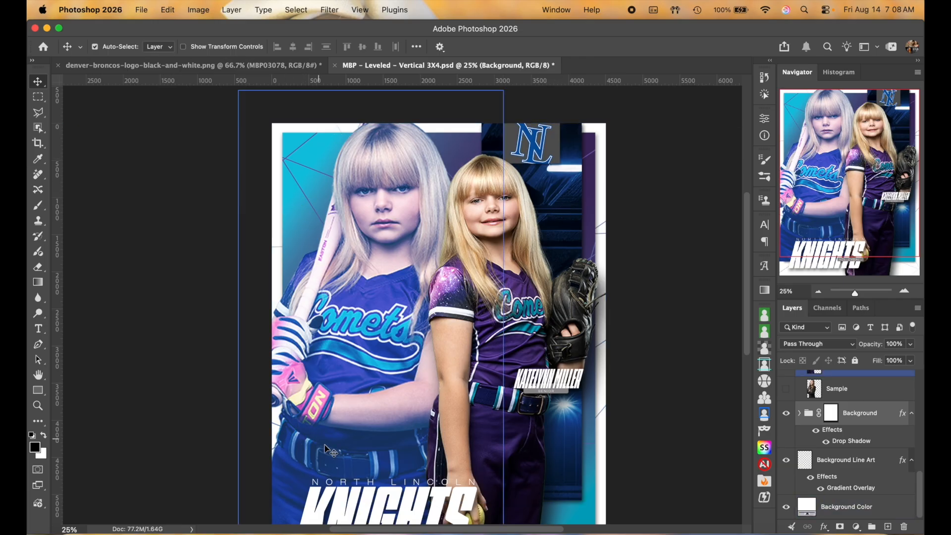
scroll(619, 369, "down", 2)
scroll(622, 369, "left", 1)
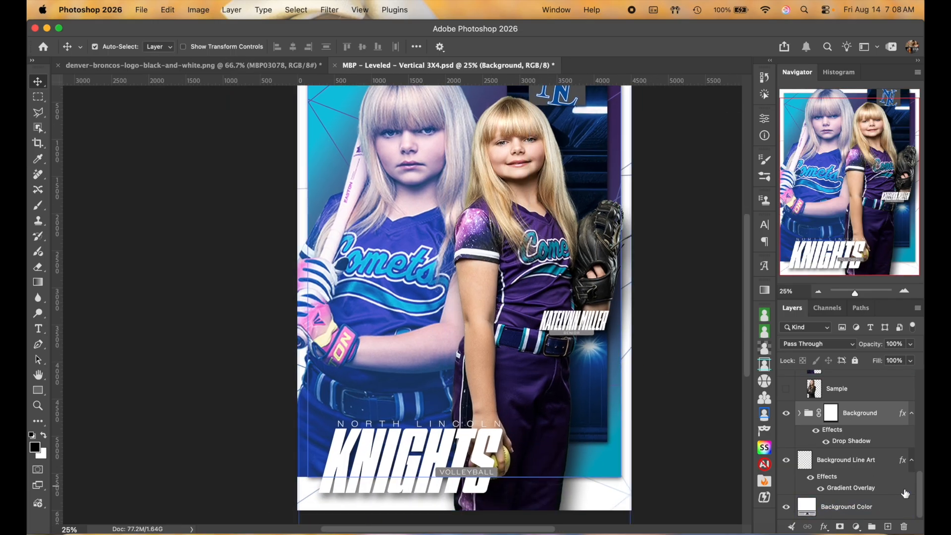
left_click(870, 456)
left_click(615, 496)
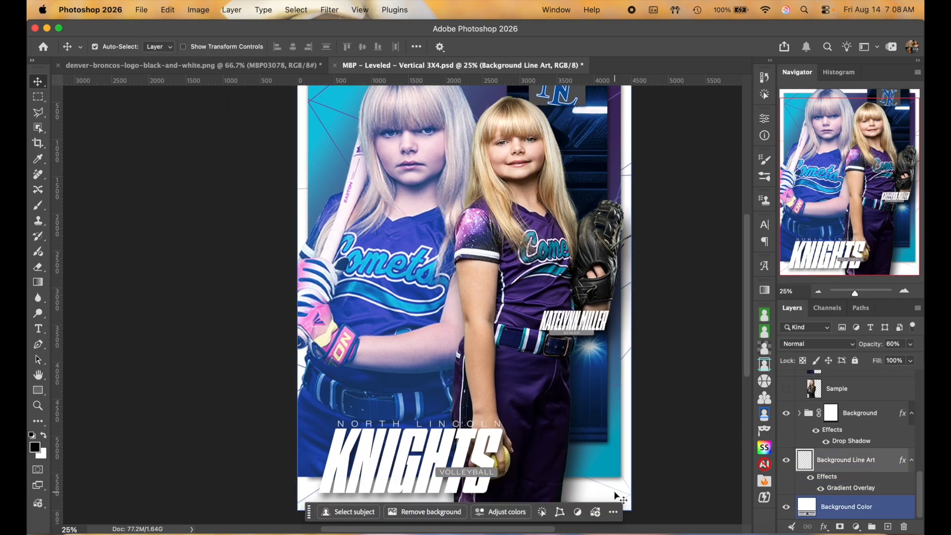
left_click(883, 505)
left_click(807, 509)
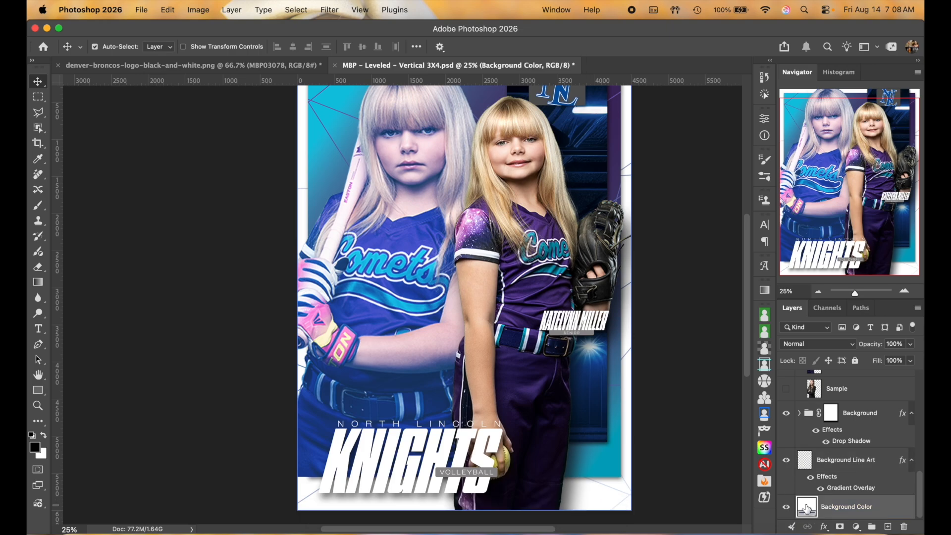
Step: Try purple and lavender for the Background Color fill, then sample the jersey's teal
double_click(806, 508)
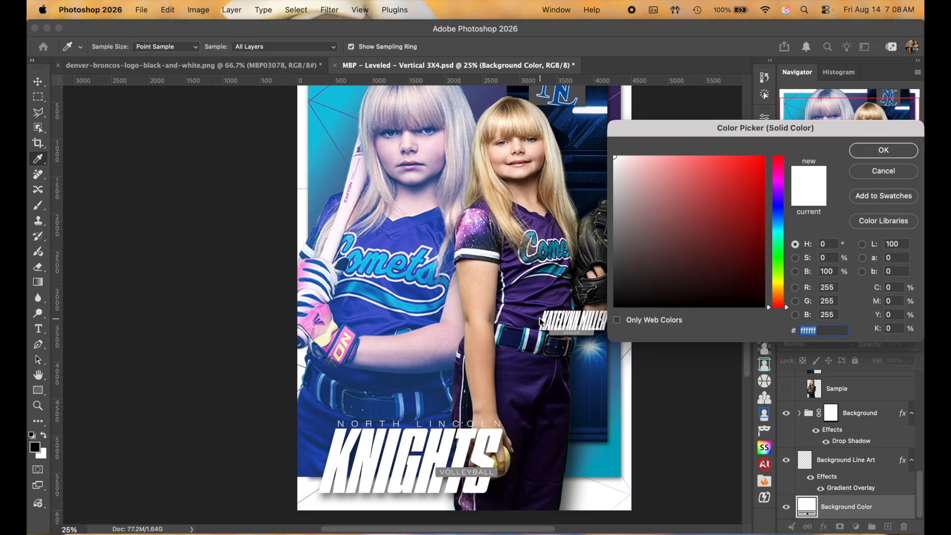
scroll(541, 322, "right", 3)
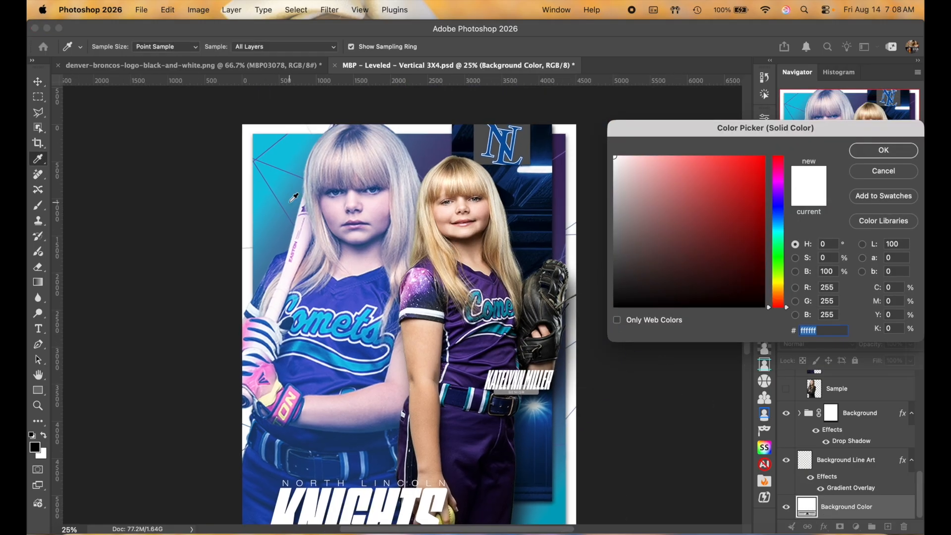
left_click(372, 293)
left_click(430, 281)
left_click(432, 280)
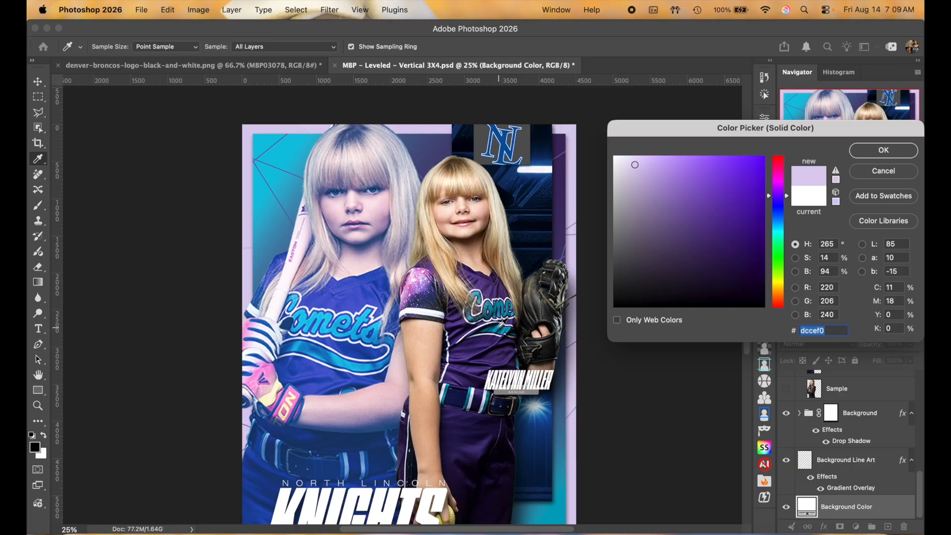
left_click(500, 325)
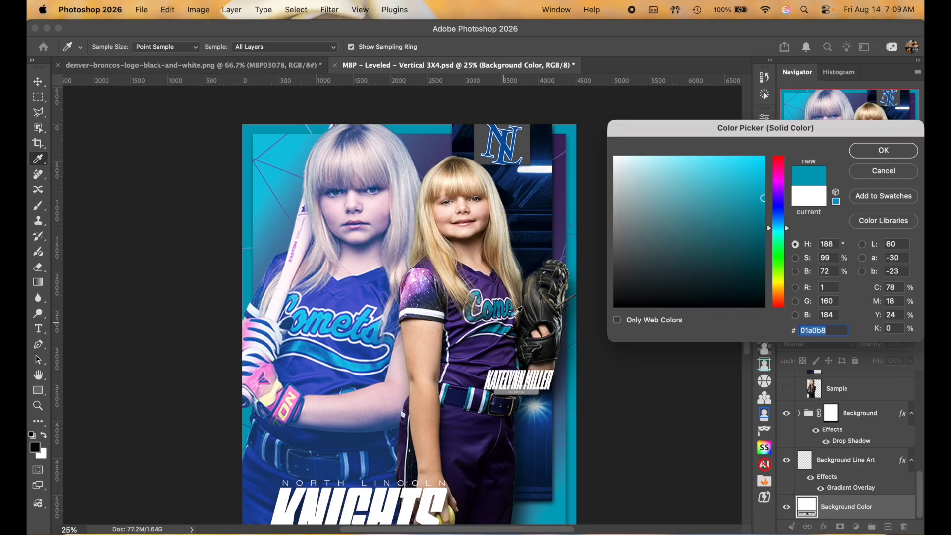
Step: Lighten the fill to a very pale cyan, #e6fcff, and confirm it
left_click(689, 157)
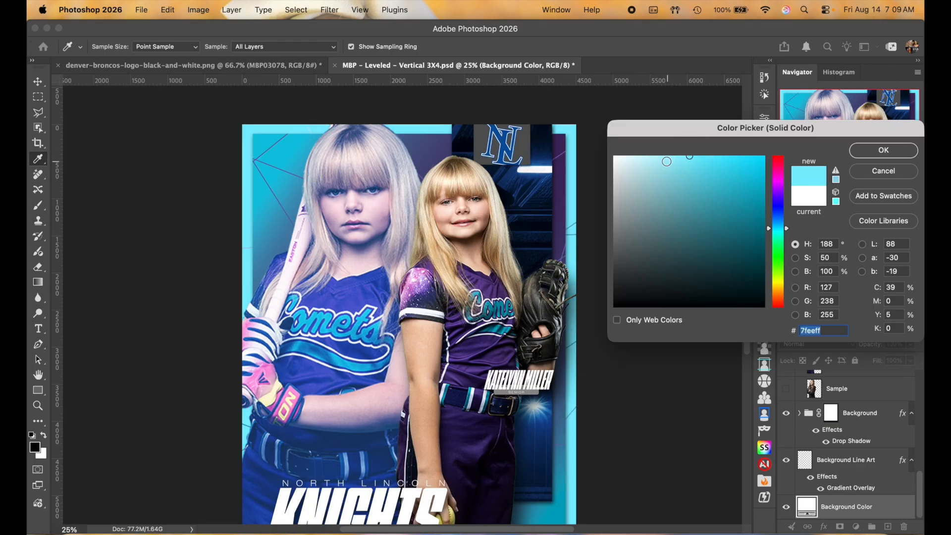
left_click_drag(654, 163, 654, 124)
left_click(633, 158)
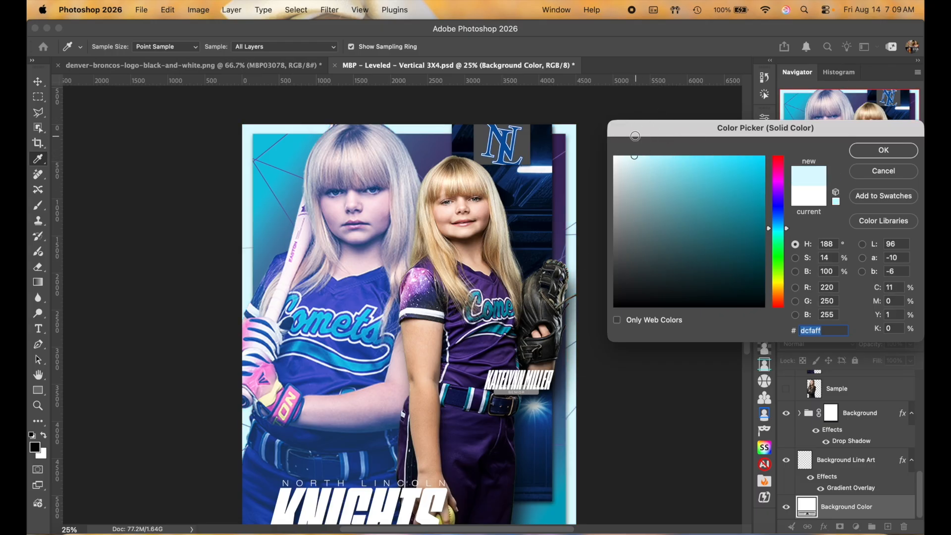
scroll(511, 167, "down", 3)
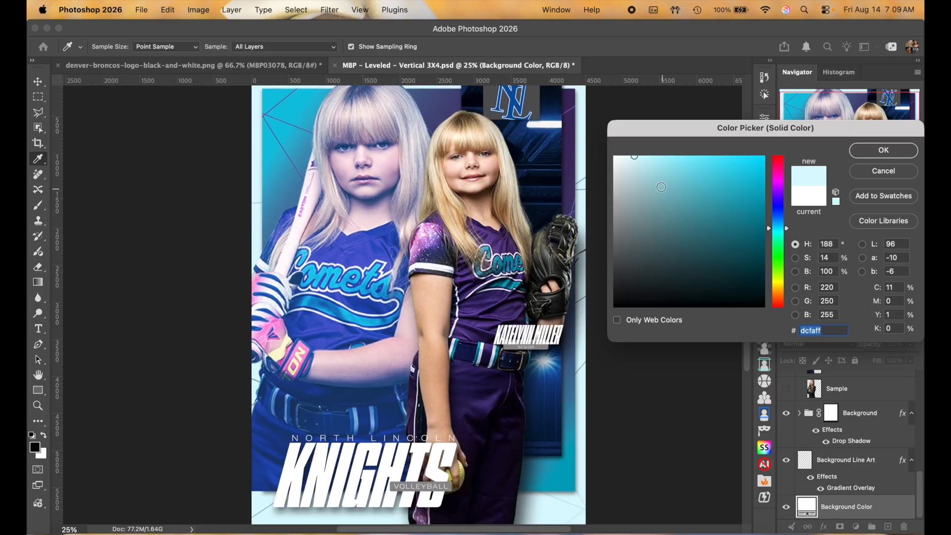
left_click(628, 157)
left_click(894, 151)
scroll(685, 289, "down", 3)
left_click(835, 479)
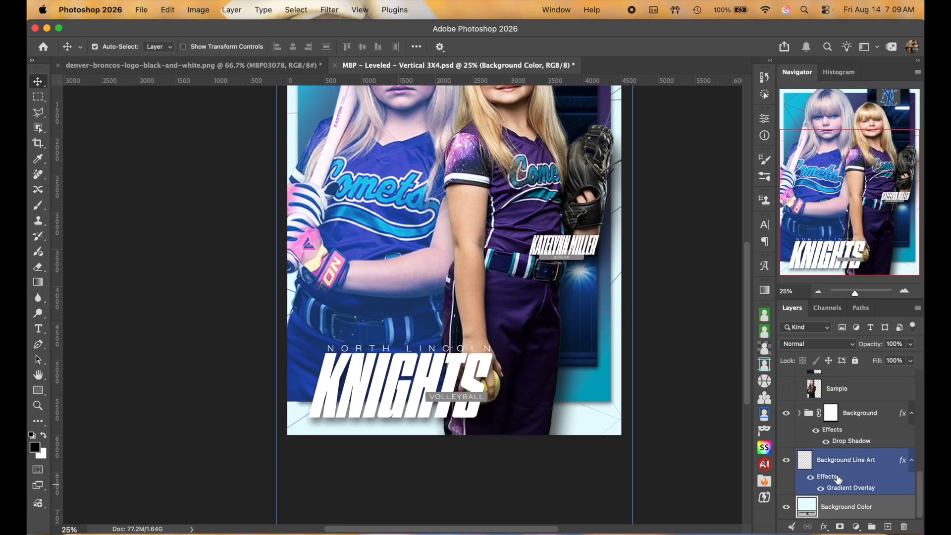
Step: Sample several purples, then teal, into the middle stop of the Background Line Art gradient
double_click(861, 488)
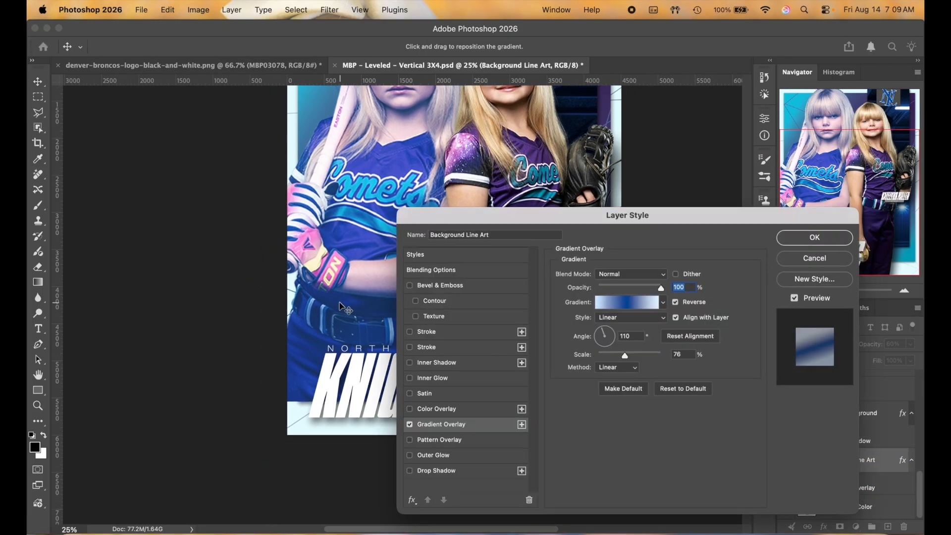
scroll(341, 306, "up", 5)
scroll(341, 306, "right", 5)
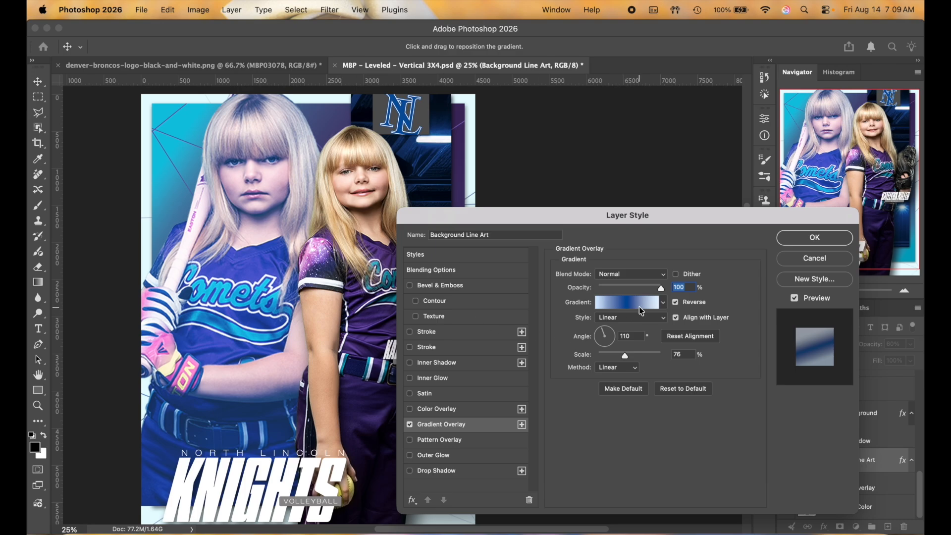
left_click(640, 311)
left_click(711, 333)
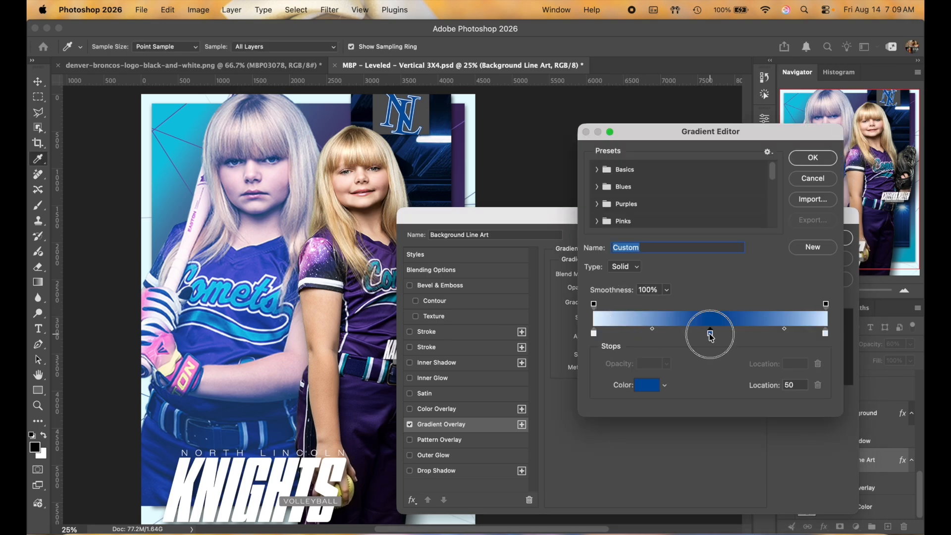
left_click(375, 315)
left_click(371, 326)
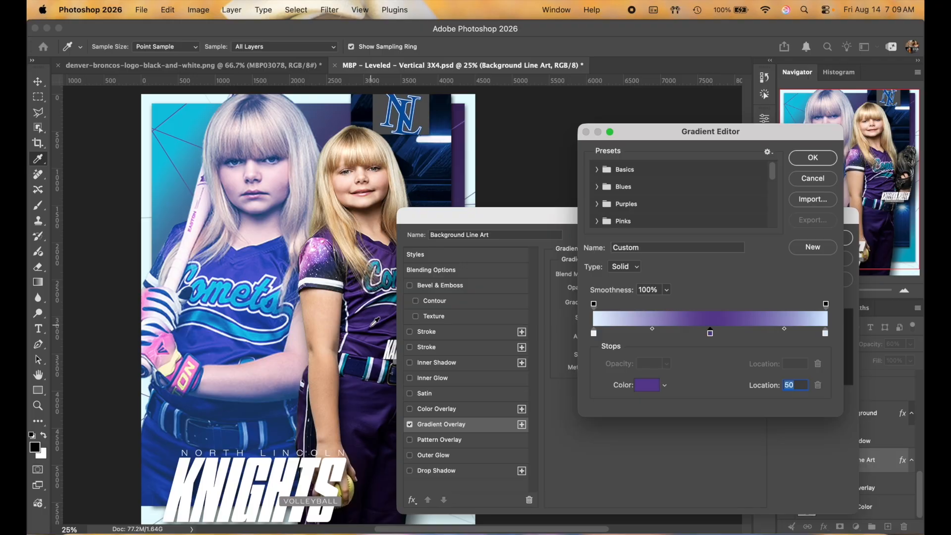
scroll(376, 397, "down", 3)
scroll(377, 396, "right", 5)
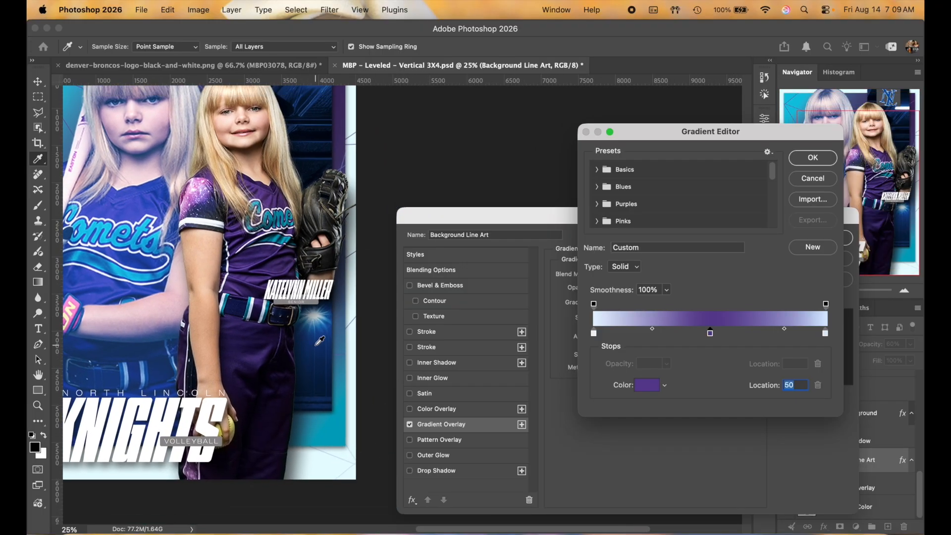
left_click(260, 340)
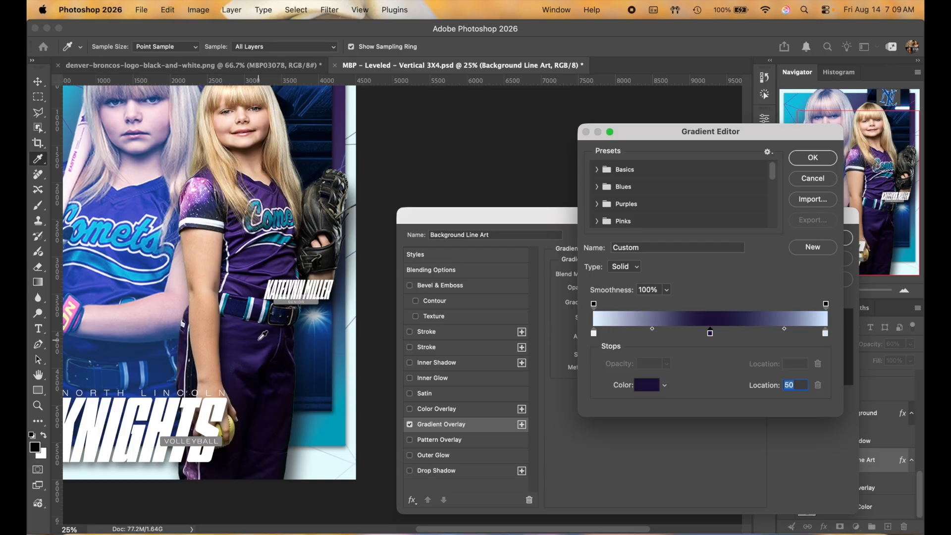
left_click(257, 255)
scroll(257, 255, "up", 4)
scroll(257, 255, "left", 1)
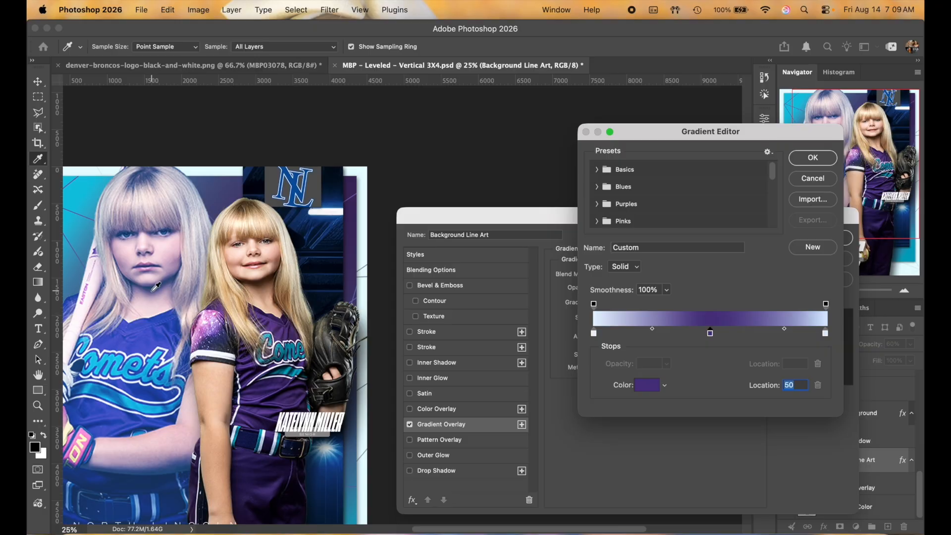
left_click(157, 292)
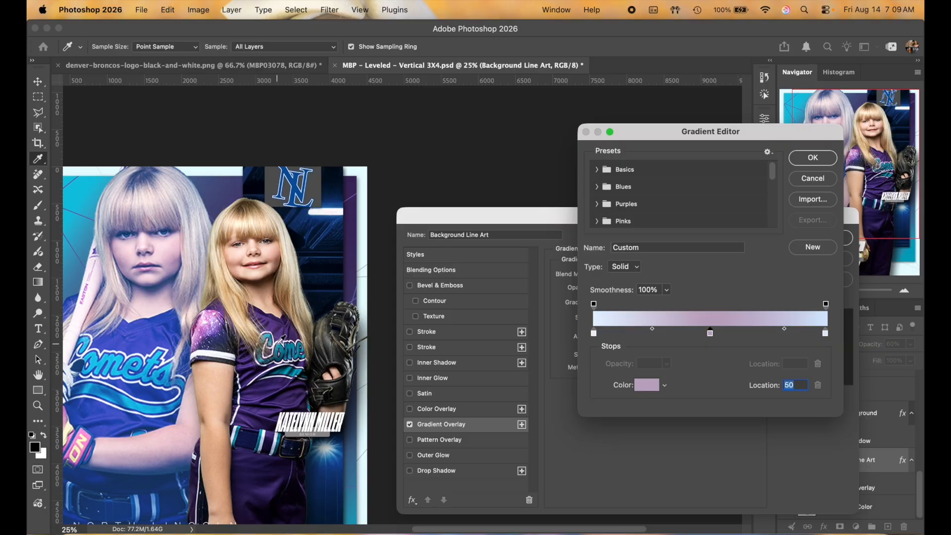
left_click(294, 342)
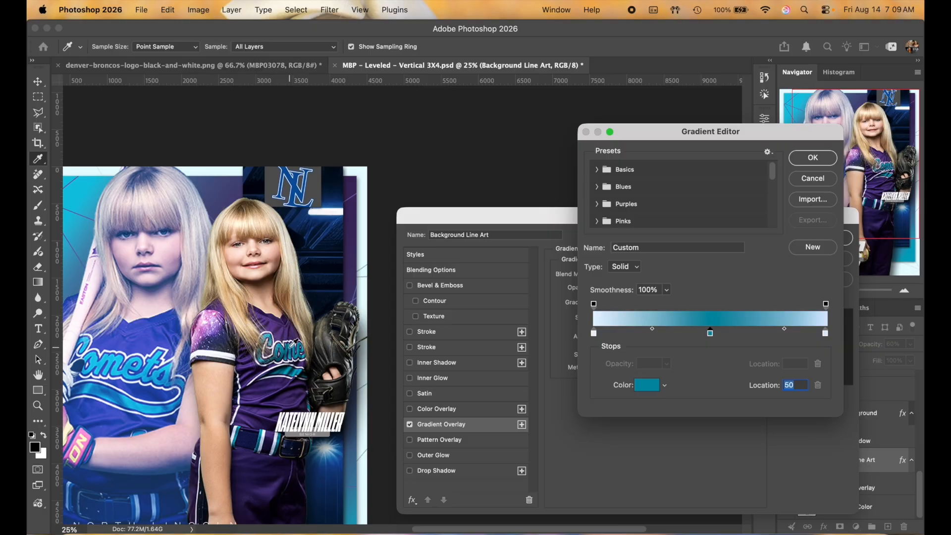
scroll(269, 302, "left", 5)
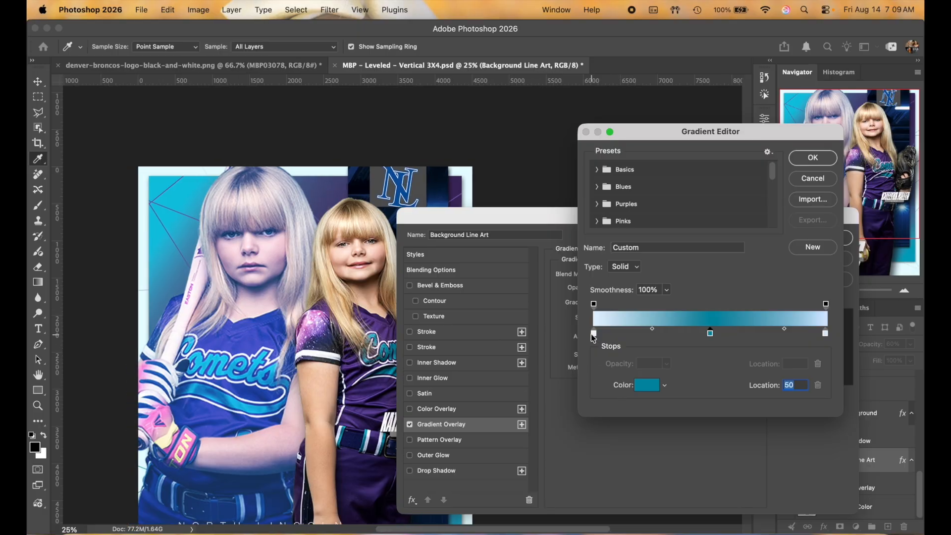
Step: Set the gradient's left stop to dark purple sampled from the jersey
left_click(594, 334)
left_click(370, 389)
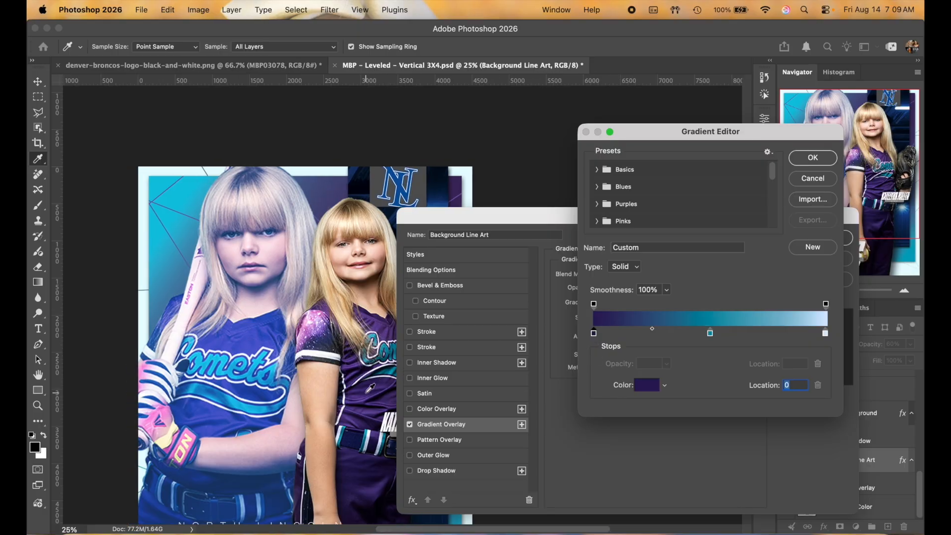
scroll(273, 360, "down", 5)
scroll(273, 360, "right", 4)
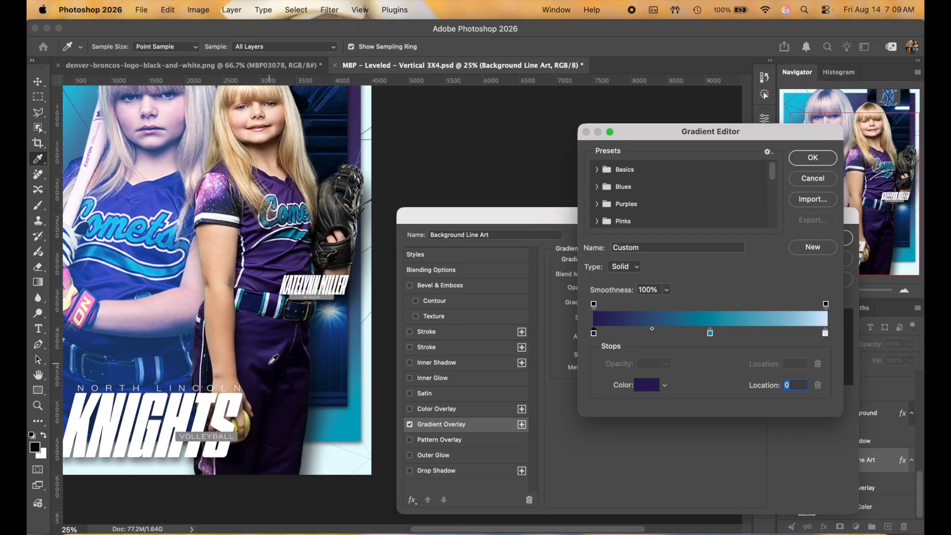
scroll(273, 360, "up", 2)
scroll(273, 359, "left", 2)
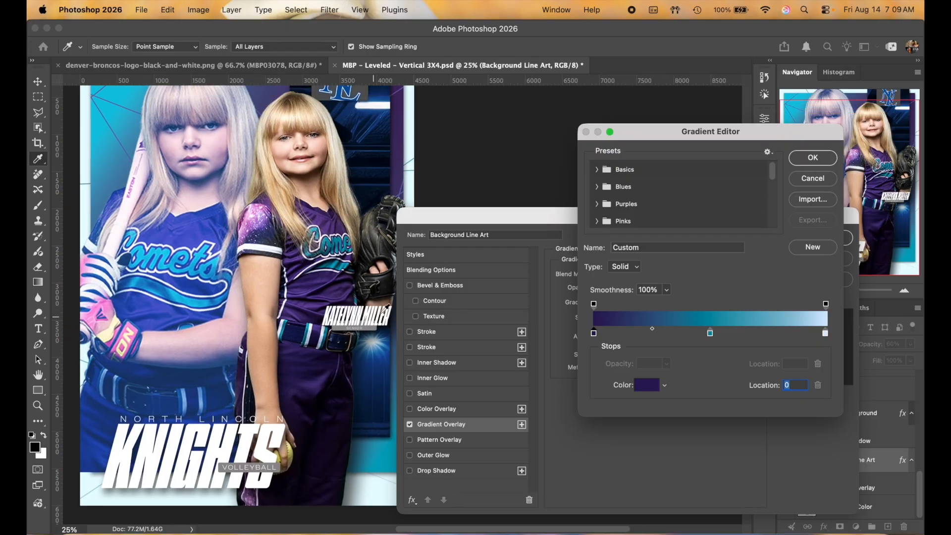
Step: Recolour the right stop with teal from the jersey lettering and confirm the gradient
left_click(825, 334)
left_click(334, 285)
scroll(334, 285, "right", 1)
scroll(332, 287, "right", 1)
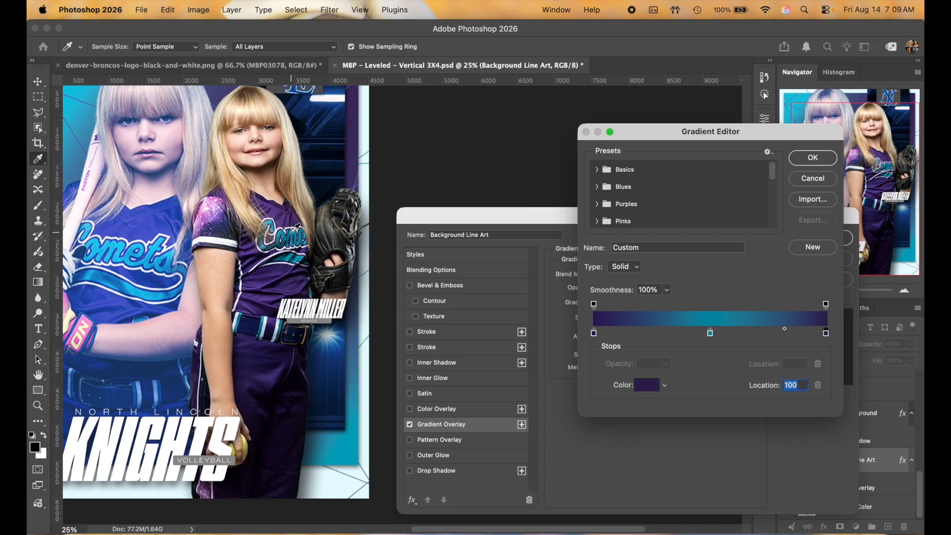
left_click(296, 229)
scroll(296, 229, "left", 3)
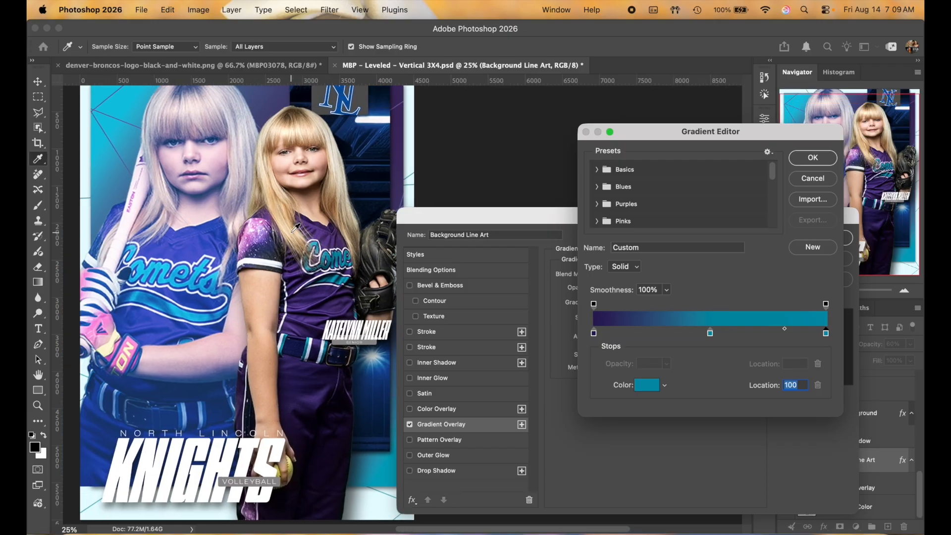
scroll(296, 229, "up", 3)
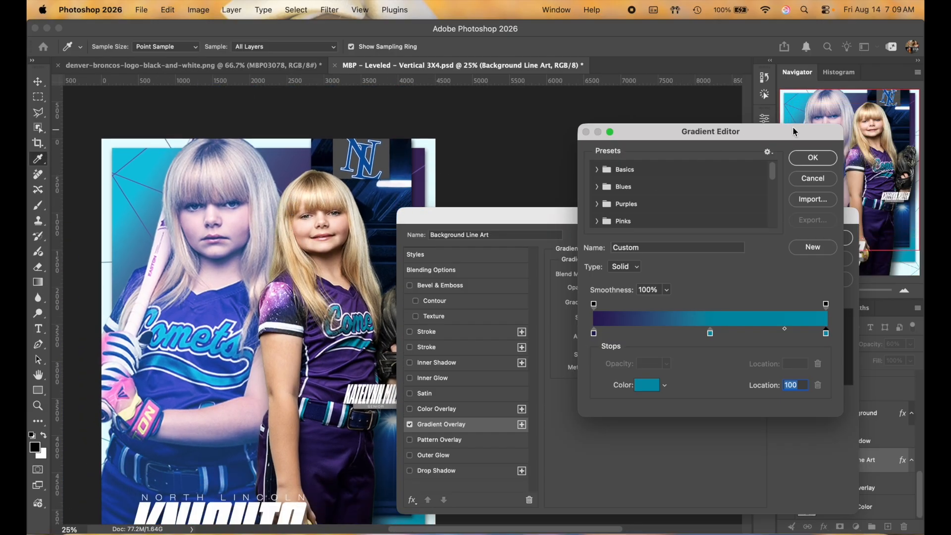
left_click(813, 157)
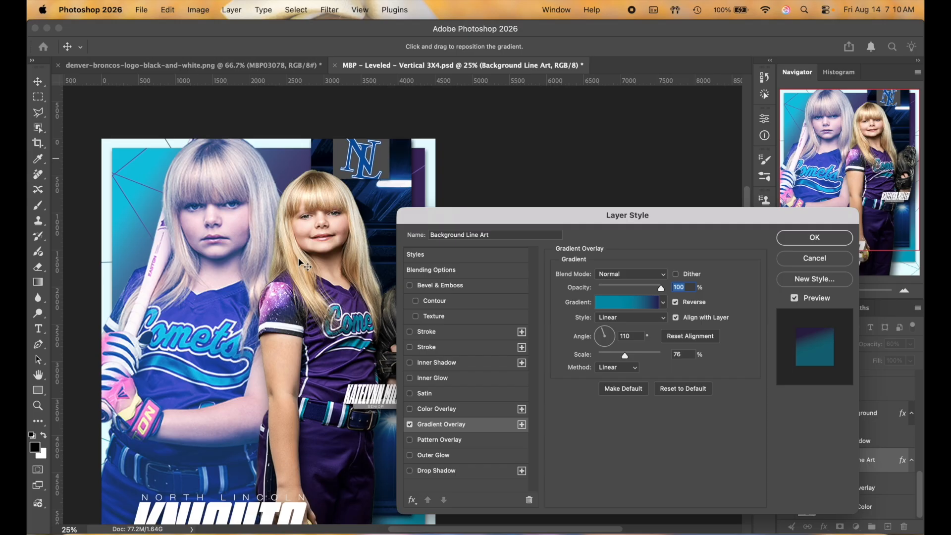
scroll(303, 263, "down", 3)
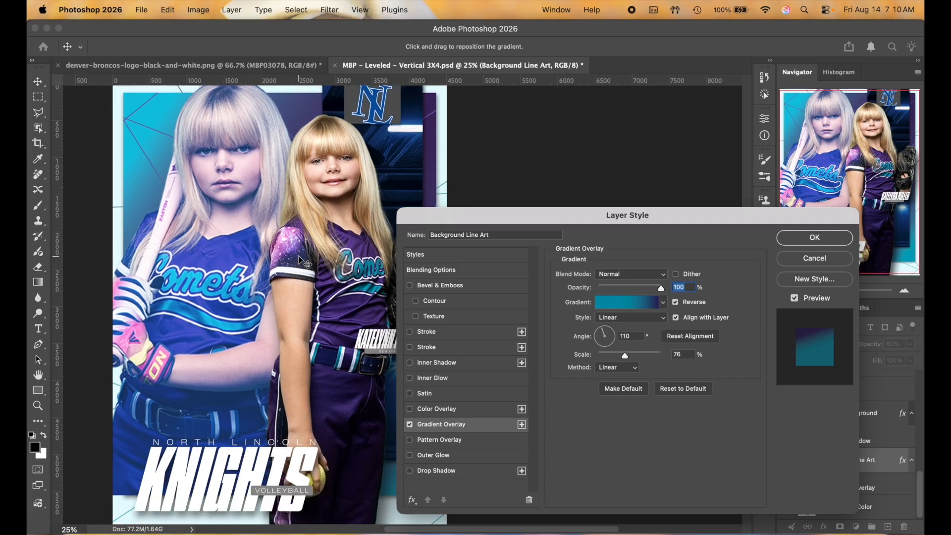
Step: Apply the gradient styling, then hide the Arena image and show Clouds behind the strip
left_click(815, 237)
scroll(591, 302, "left", 3)
scroll(591, 302, "down", 2)
scroll(591, 302, "up", 3)
scroll(590, 302, "left", 1)
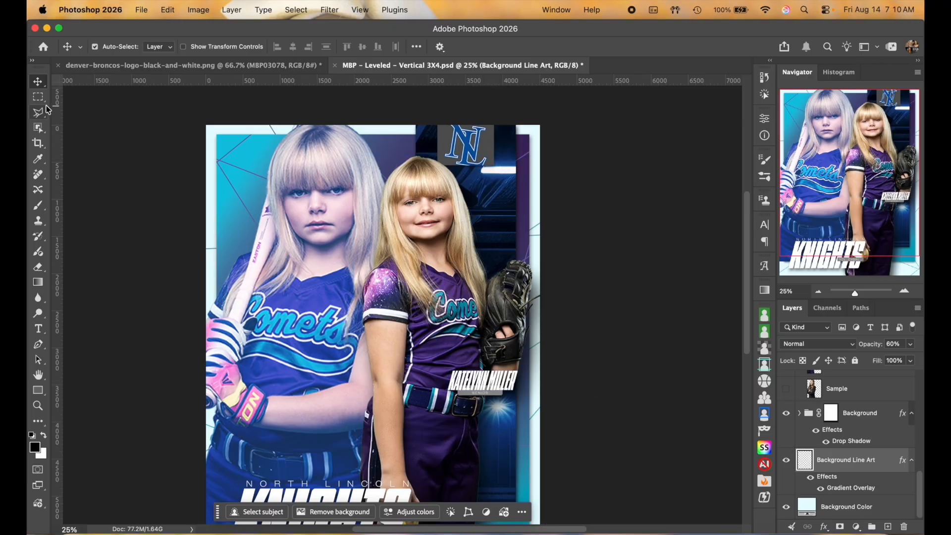
left_click(509, 199)
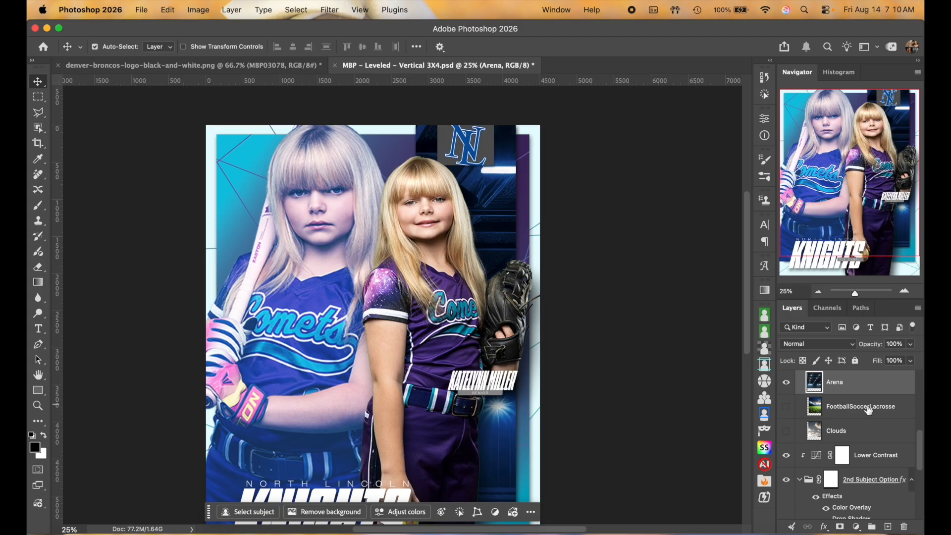
left_click(786, 382)
left_click(786, 430)
scroll(694, 378, "left", 3)
scroll(694, 378, "down", 1)
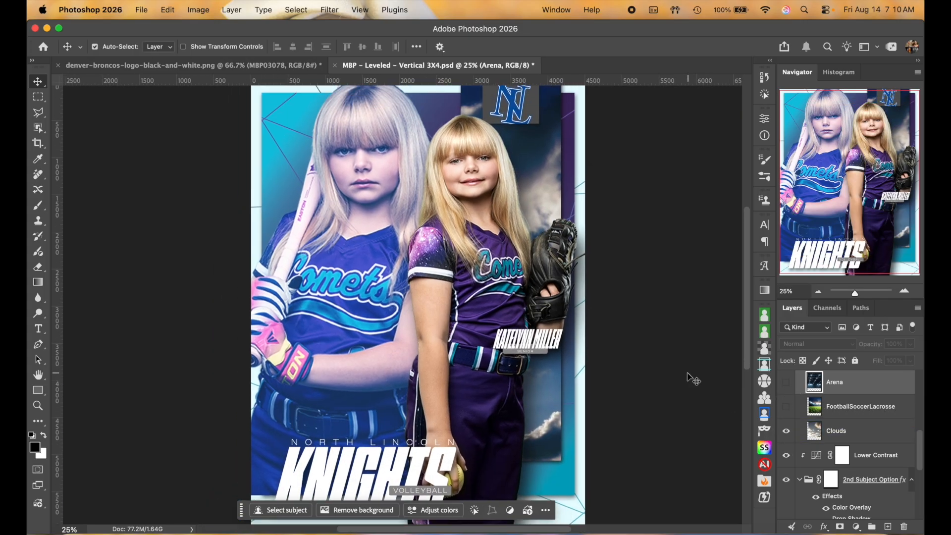
scroll(884, 425, "up", 4)
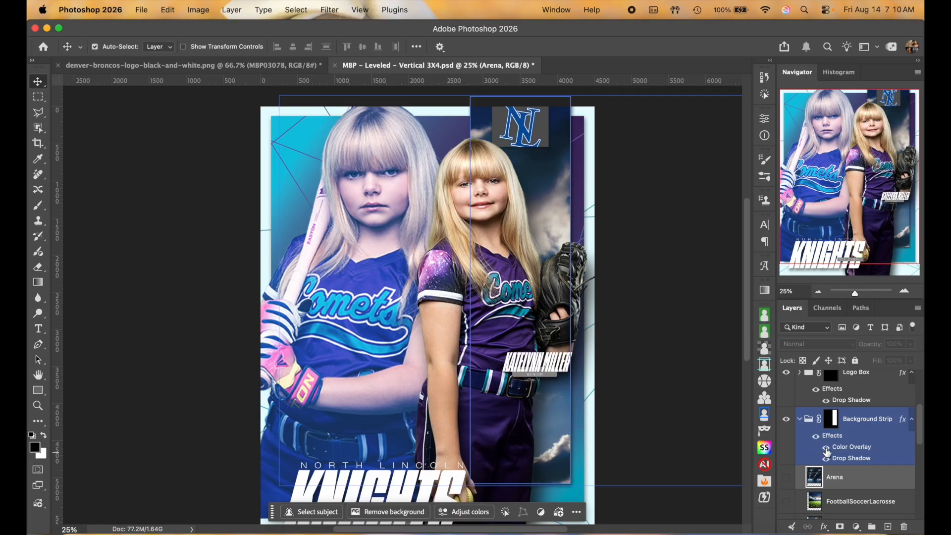
Step: Toggle the Background Strip's blue Color Overlay off and on to compare, leaving it on
left_click(825, 447)
left_click(826, 449)
left_click(826, 450)
left_click(827, 450)
left_click(826, 449)
left_click(826, 450)
Step: Try sampled white for the Background Strip overlay twice, cancelling both times to keep navy
double_click(852, 447)
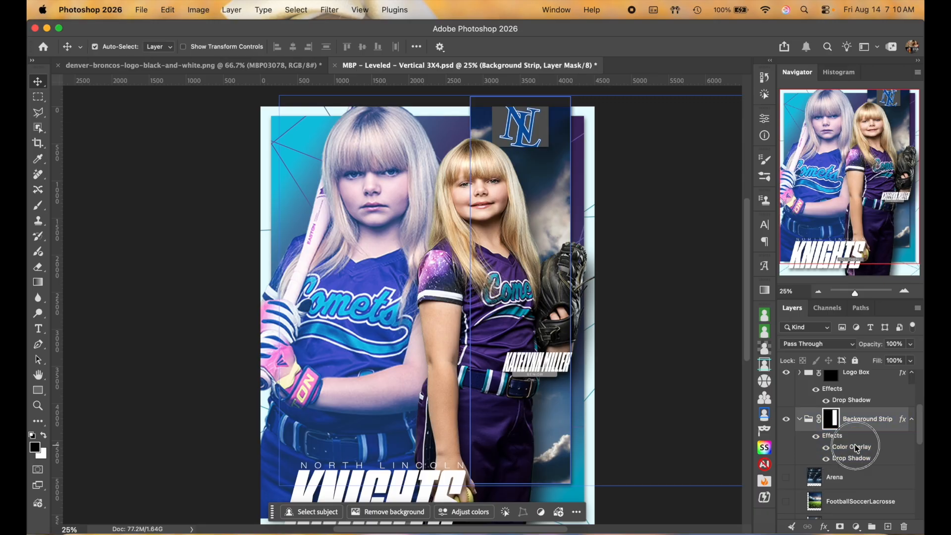
left_click_drag(346, 314, 153, 314)
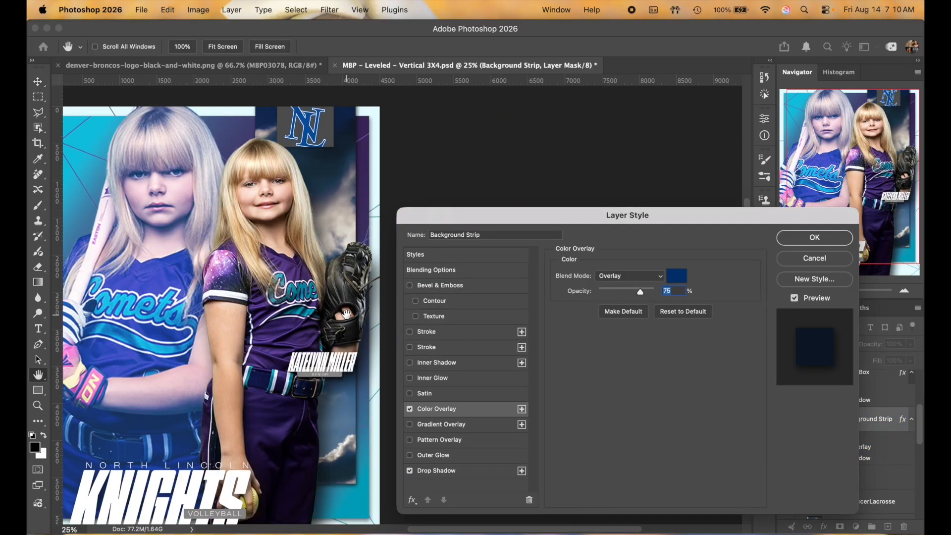
left_click(676, 275)
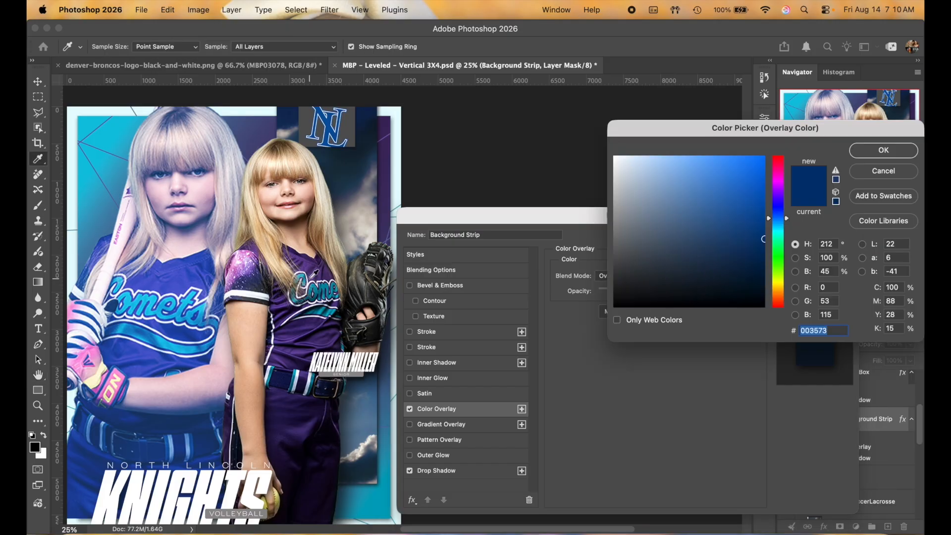
left_click(292, 329)
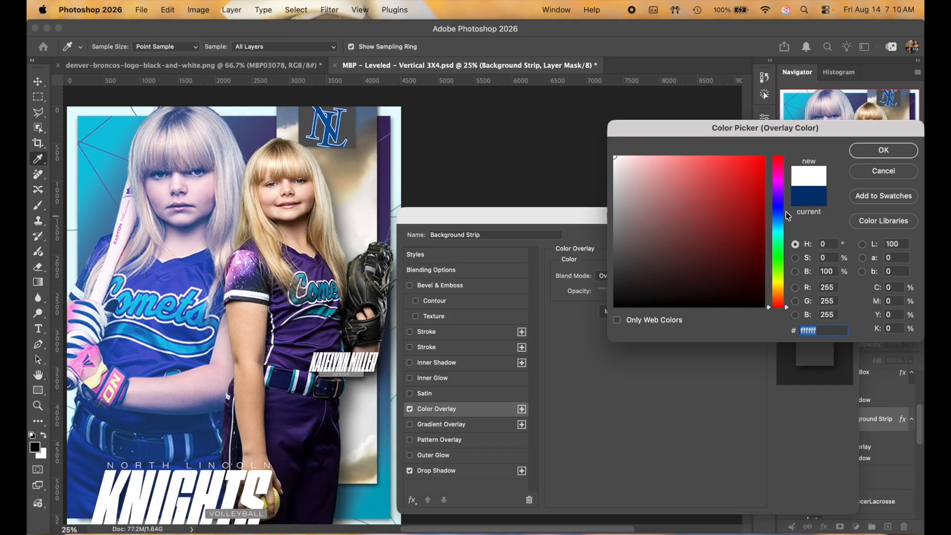
left_click(887, 174)
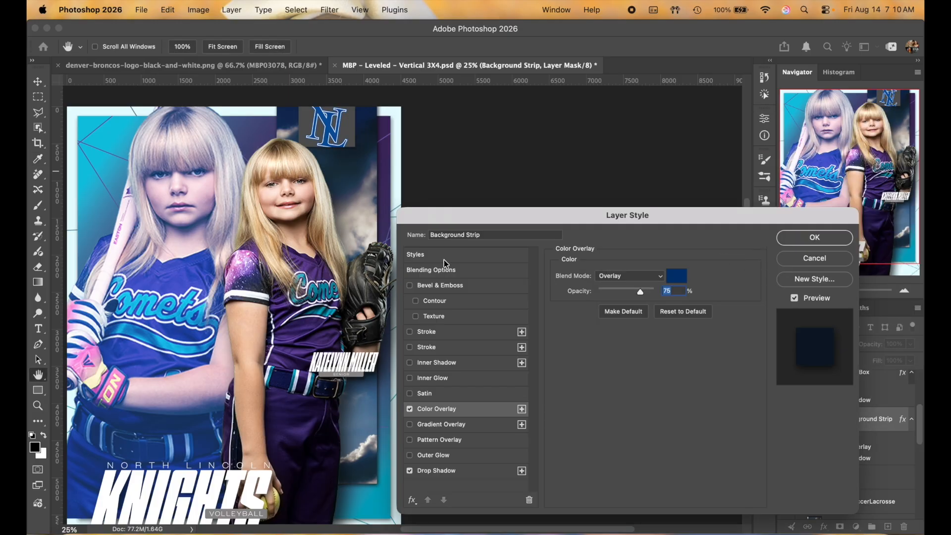
left_click(677, 276)
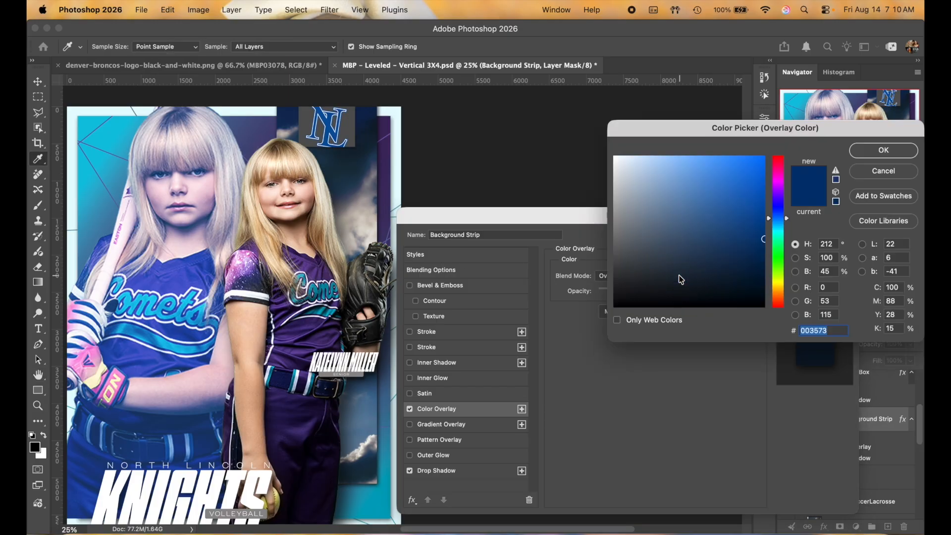
left_click(307, 261)
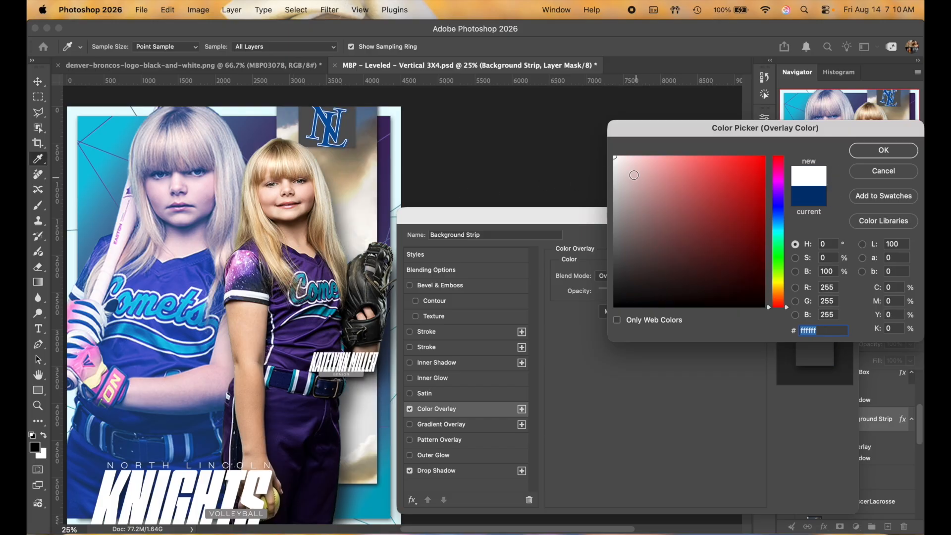
left_click(886, 172)
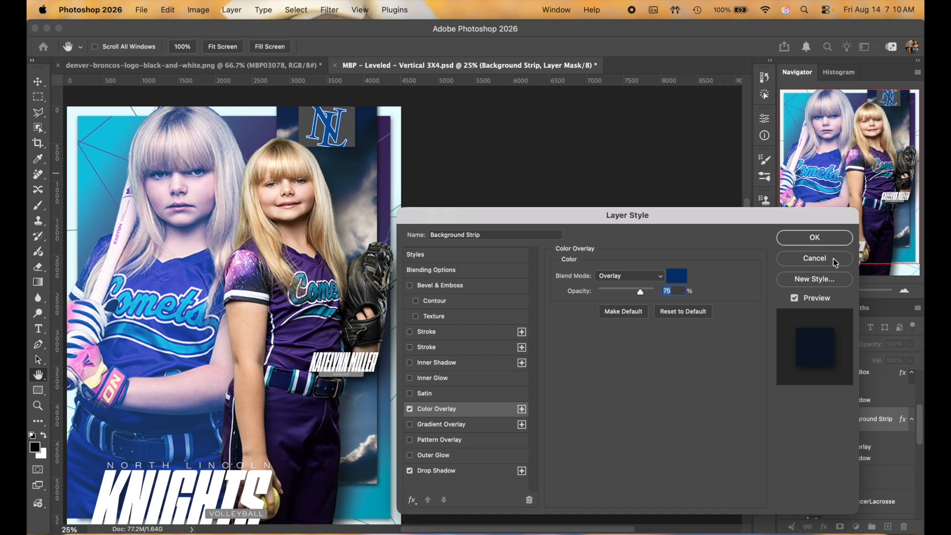
left_click(825, 240)
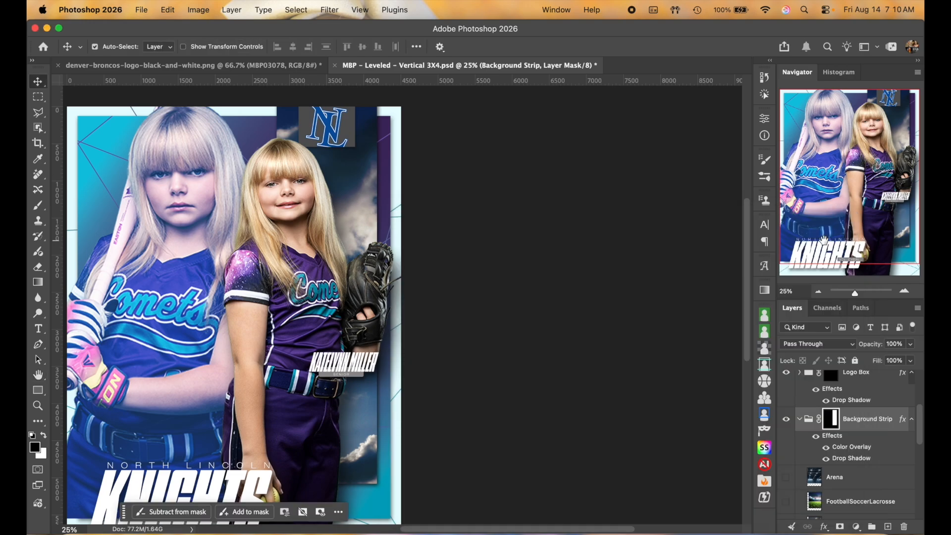
Step: Open the Background Line Art Gradient Overlay settings
scroll(857, 425, "down", 2)
scroll(858, 425, "down", 3)
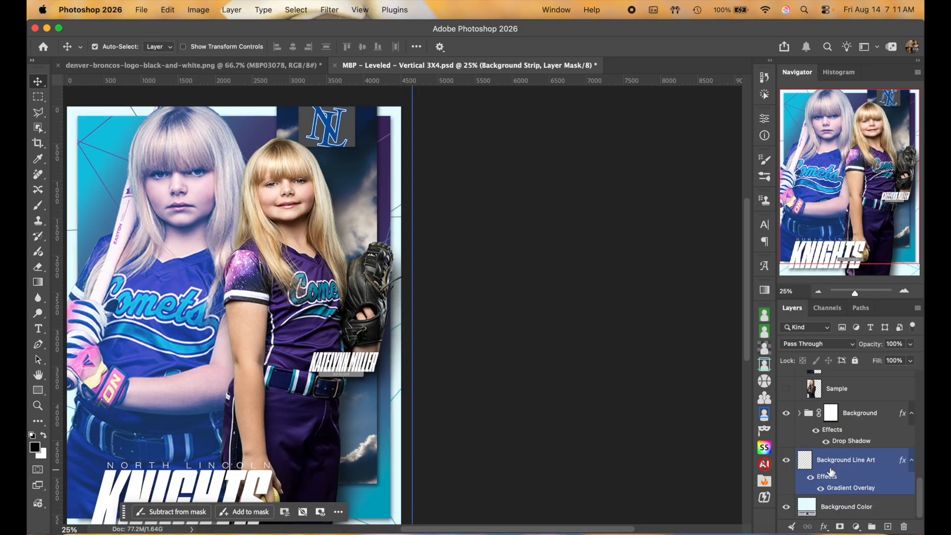
double_click(850, 490)
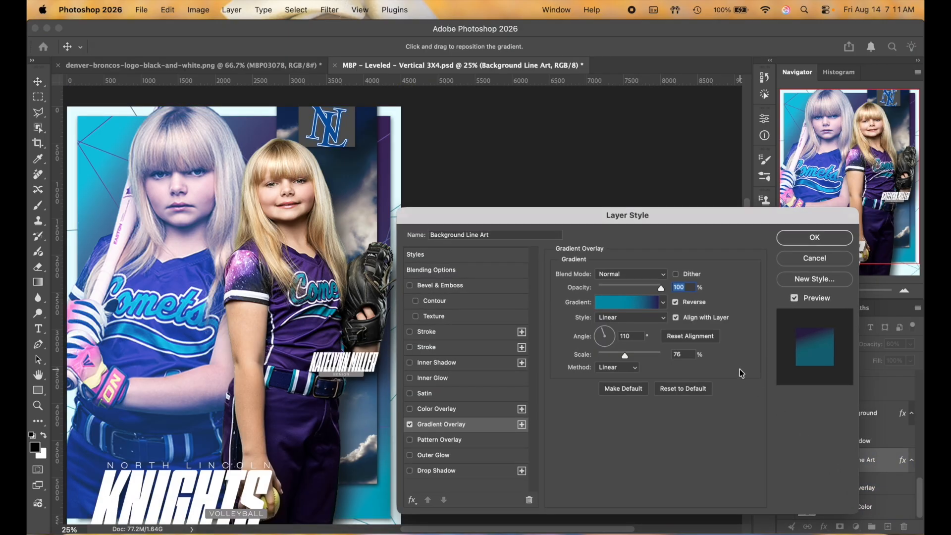
Step: Check the gradient's left stop colour, 2b1959, and close all dialogs without changes
left_click(637, 307)
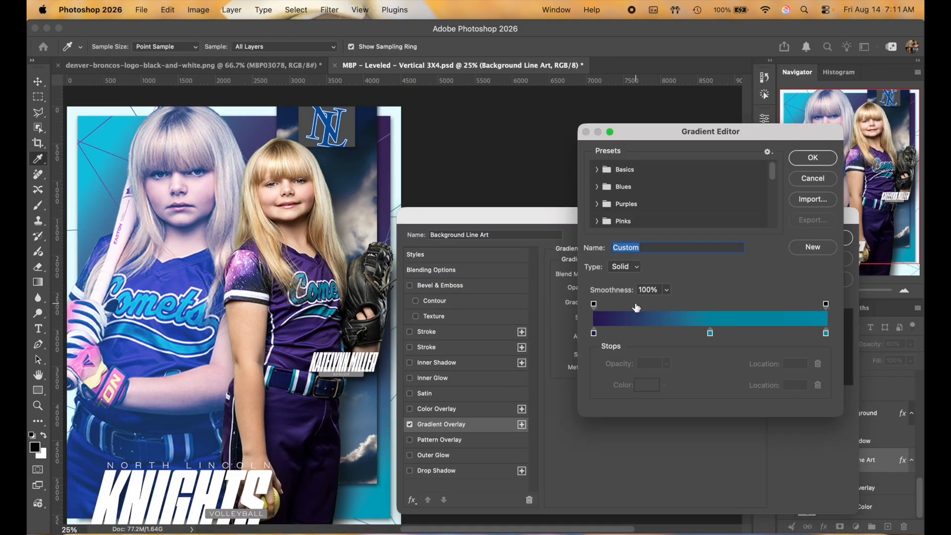
left_click(594, 334)
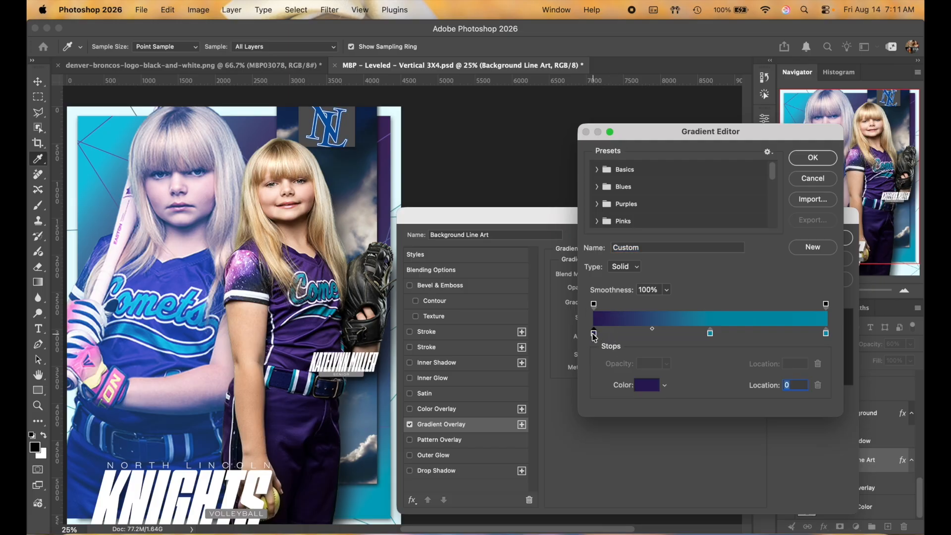
left_click(649, 388)
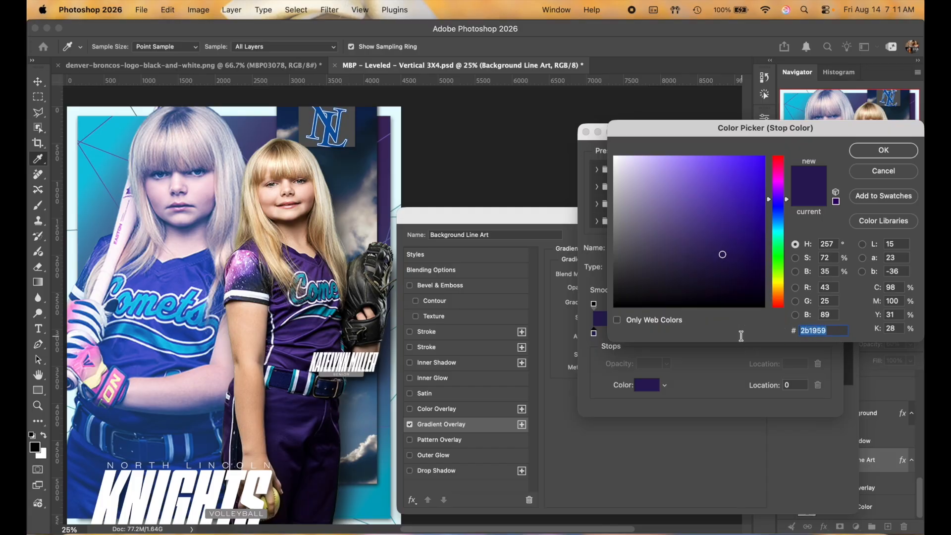
left_click(883, 150)
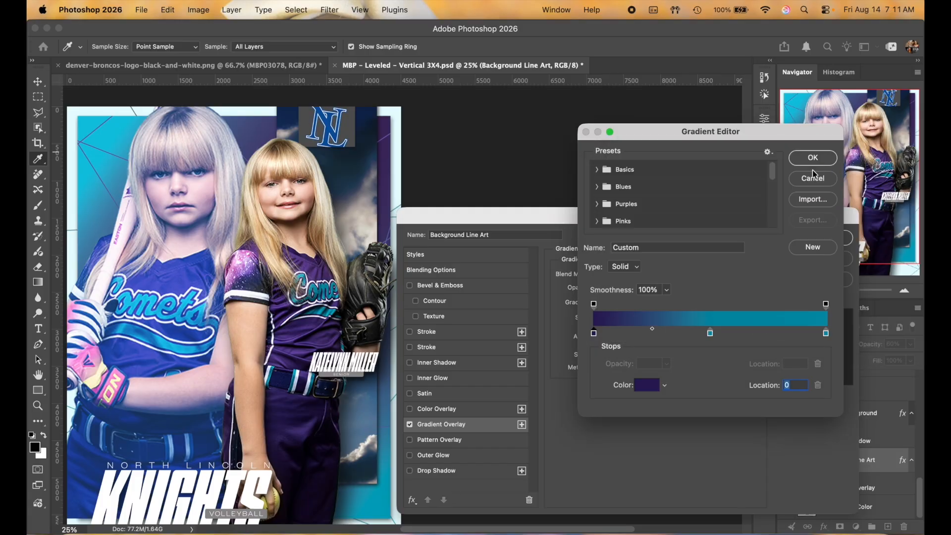
left_click(813, 157)
left_click(815, 238)
Step: Select the Clouds layer, then the Background Strip's Color Overlay effect
scroll(863, 432, "up", 3)
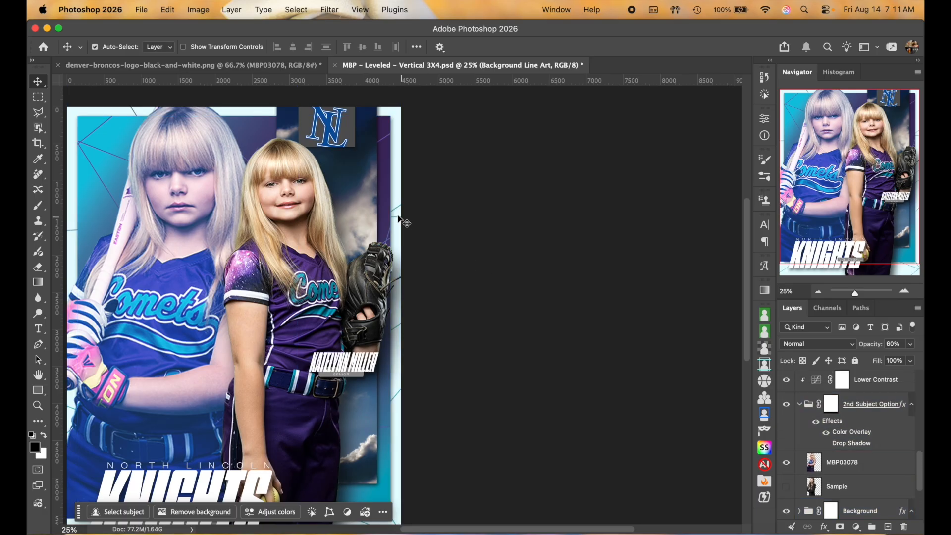
left_click(365, 204)
scroll(862, 446, "up", 5)
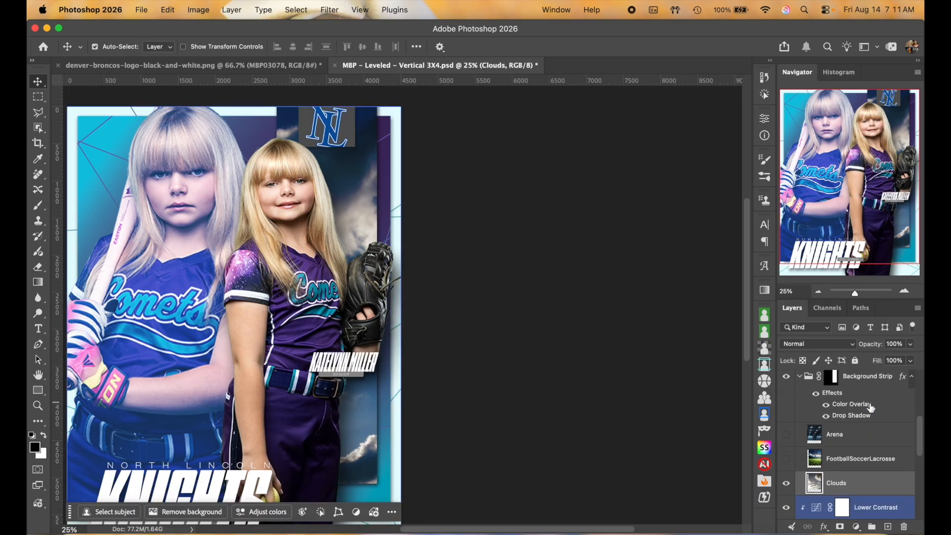
left_click(868, 437)
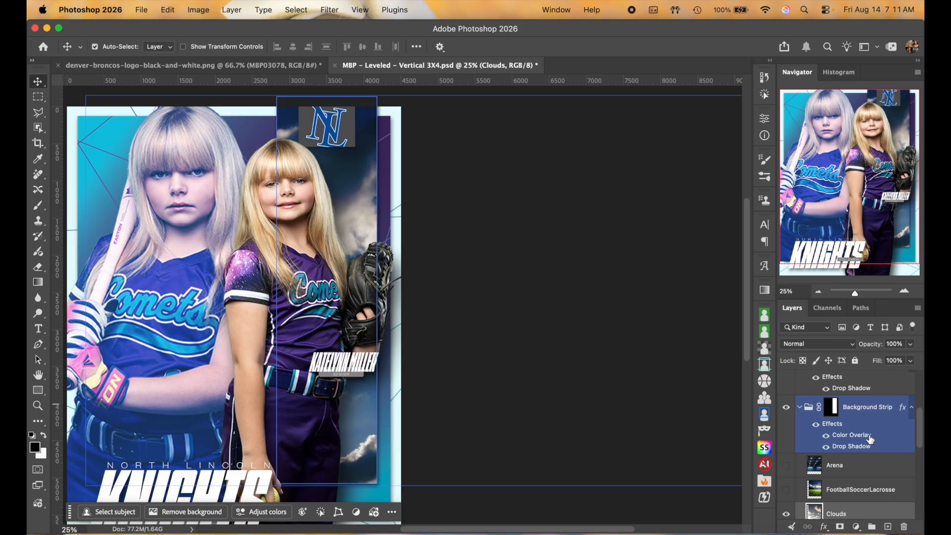
Step: Change the Background Strip's overlay colour from navy to soft purple #b692da and apply it
double_click(870, 439)
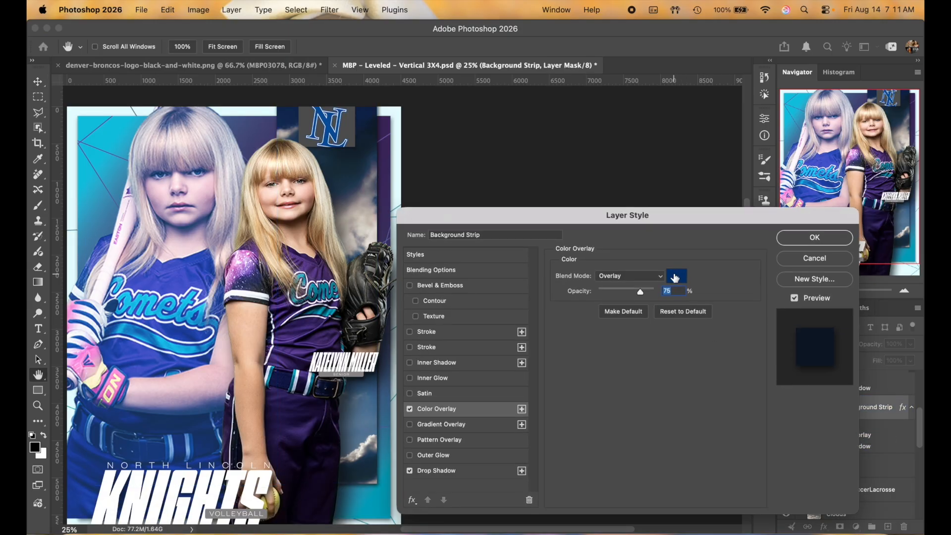
left_click(675, 278)
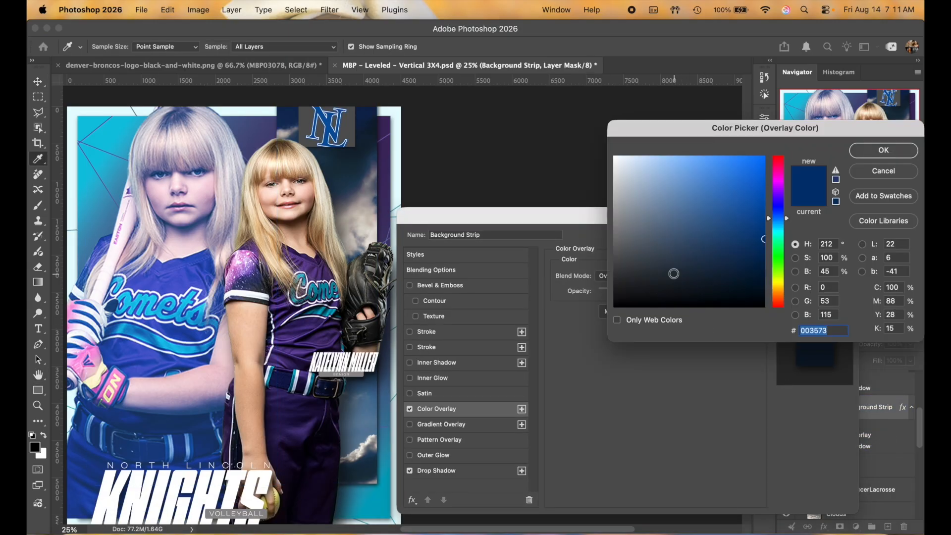
type("2b1959")
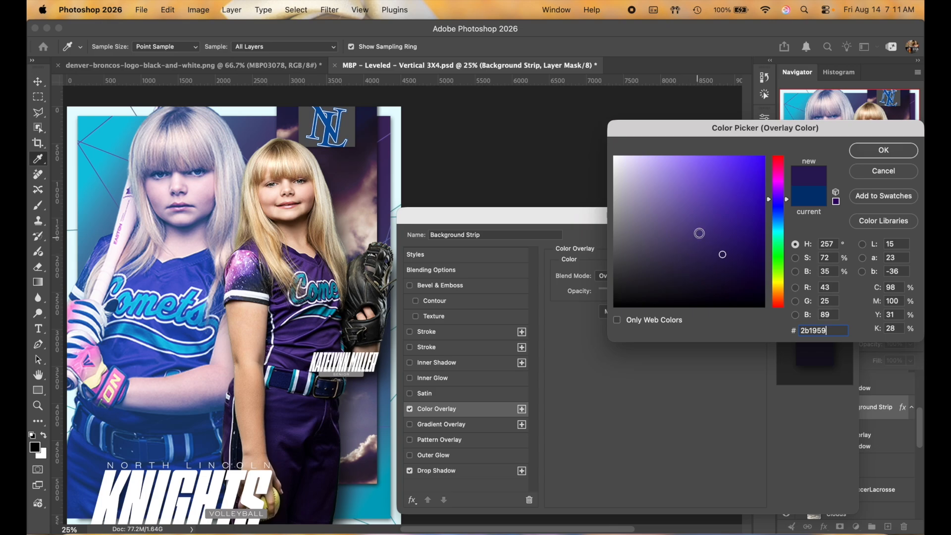
left_click(716, 216)
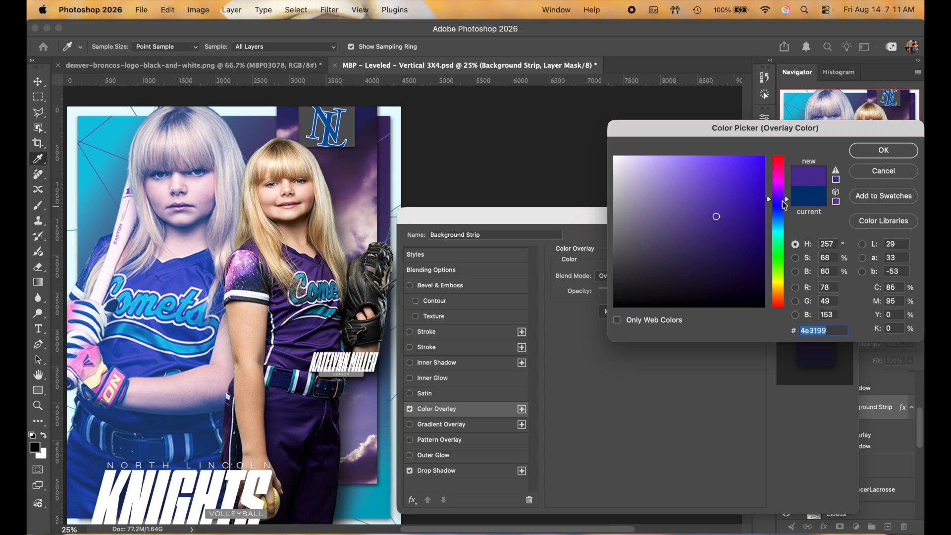
left_click_drag(789, 202, 788, 197)
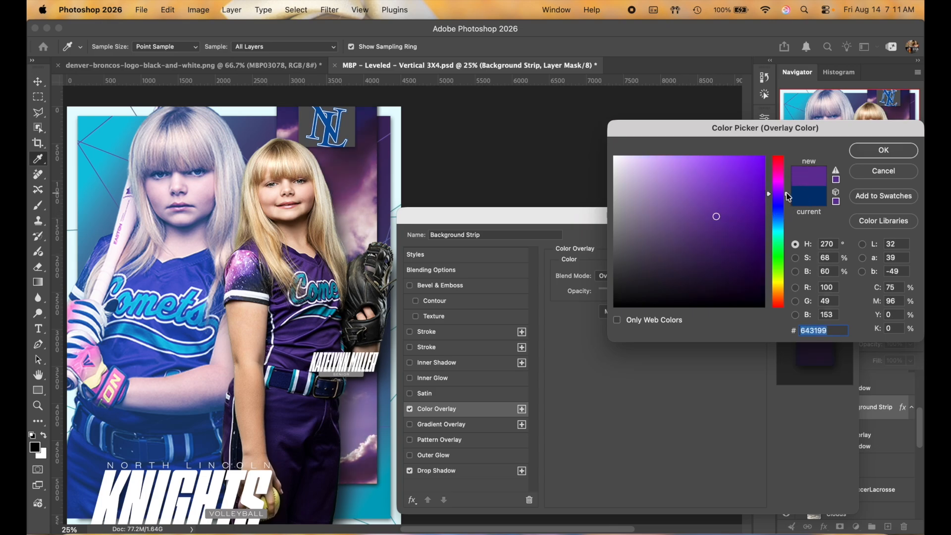
mouse_move(709, 205)
left_mouse_down()
mouse_move(689, 171)
mouse_move(690, 121)
mouse_move(686, 171)
mouse_move(645, 124)
left_mouse_up()
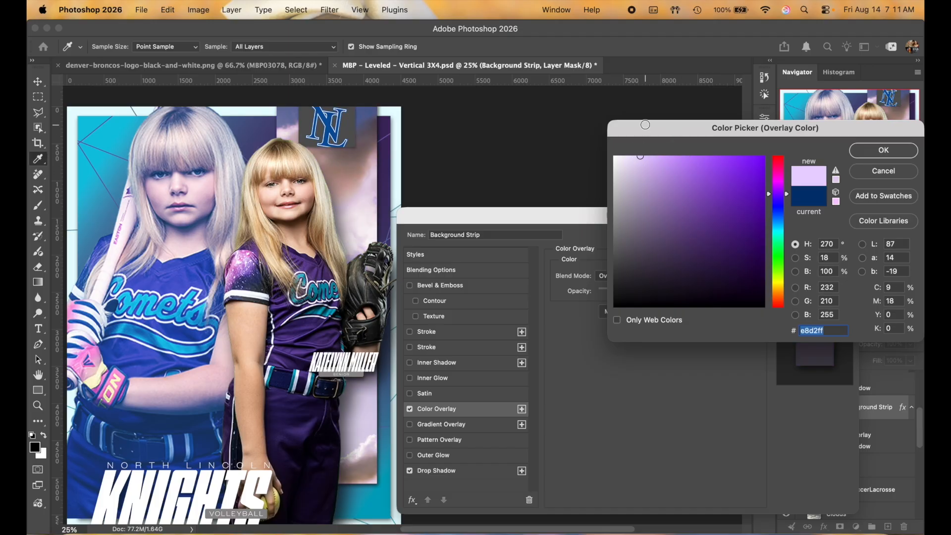
left_click_drag(661, 161, 647, 144)
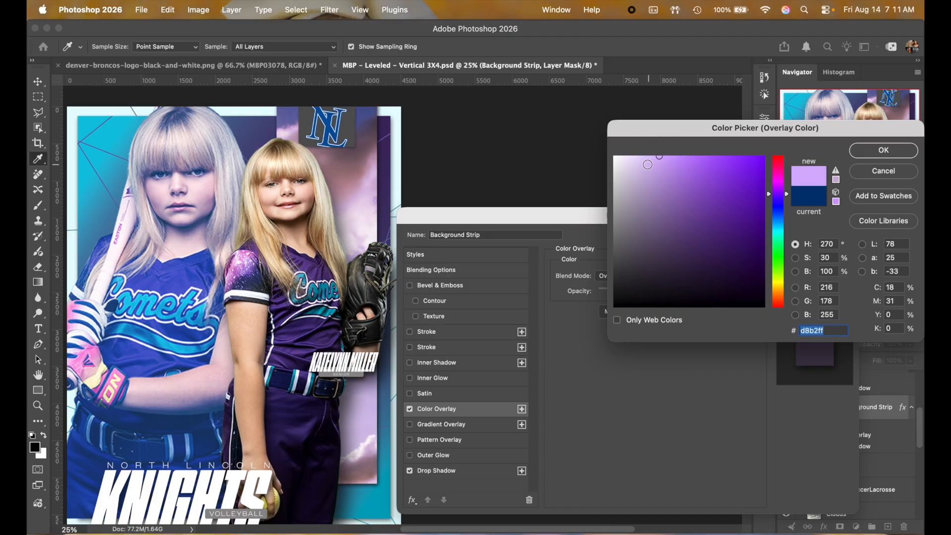
left_click(660, 175)
left_click(659, 183)
left_click(663, 177)
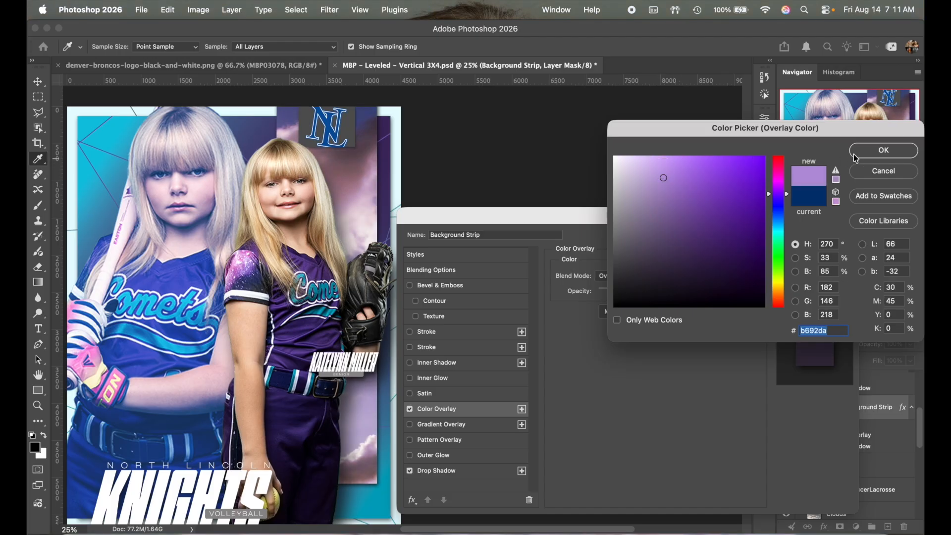
left_click(886, 155)
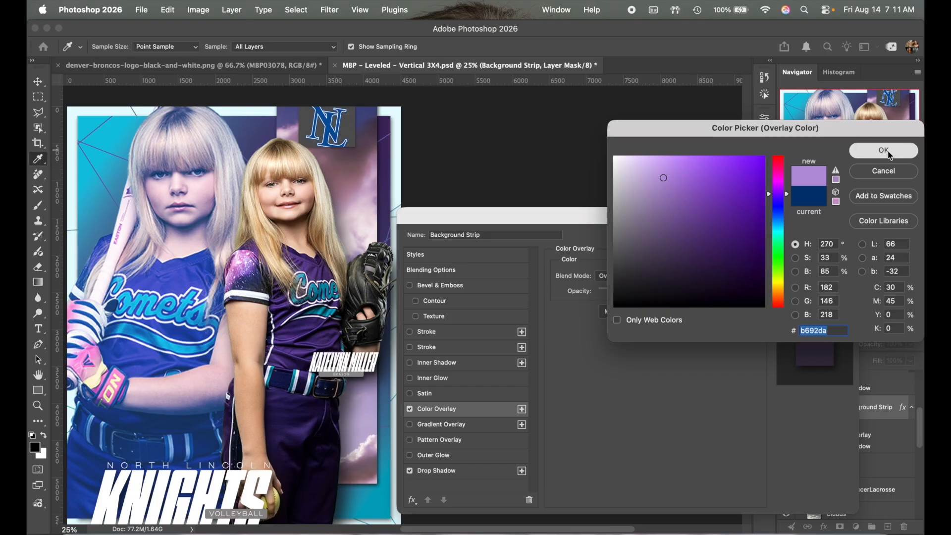
left_click_drag(693, 216, 762, 158)
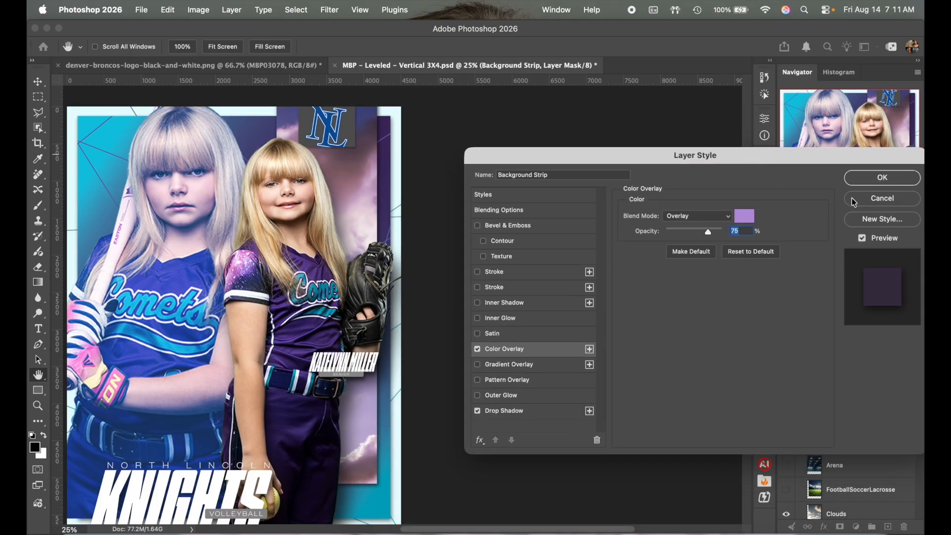
left_click(880, 179)
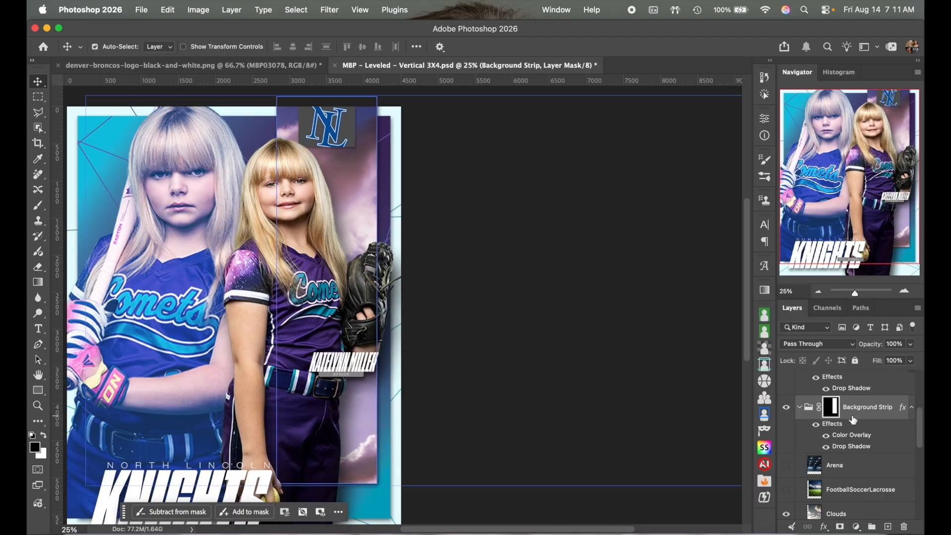
Step: Add a Black & White adjustment layer above Arena with Auto slider settings
left_click(862, 465)
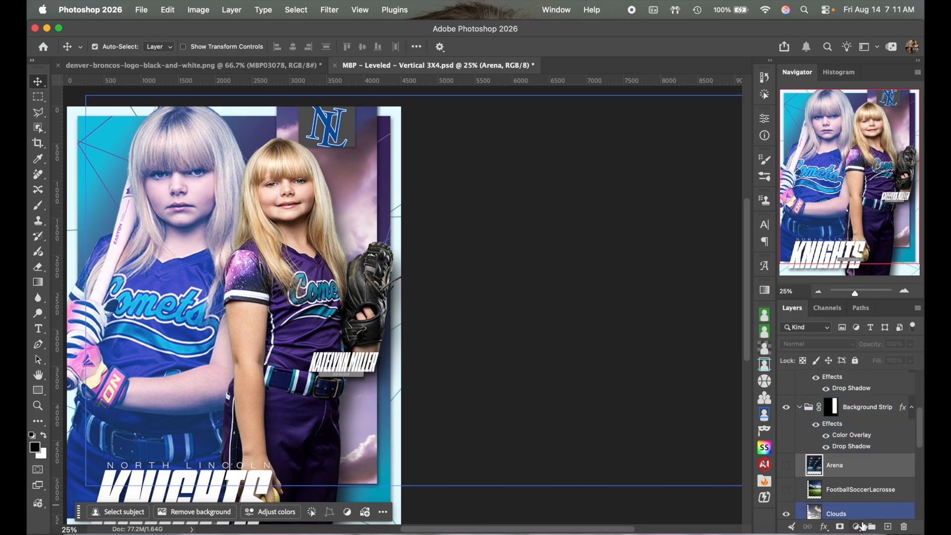
left_click(857, 527)
mouse_move(859, 528)
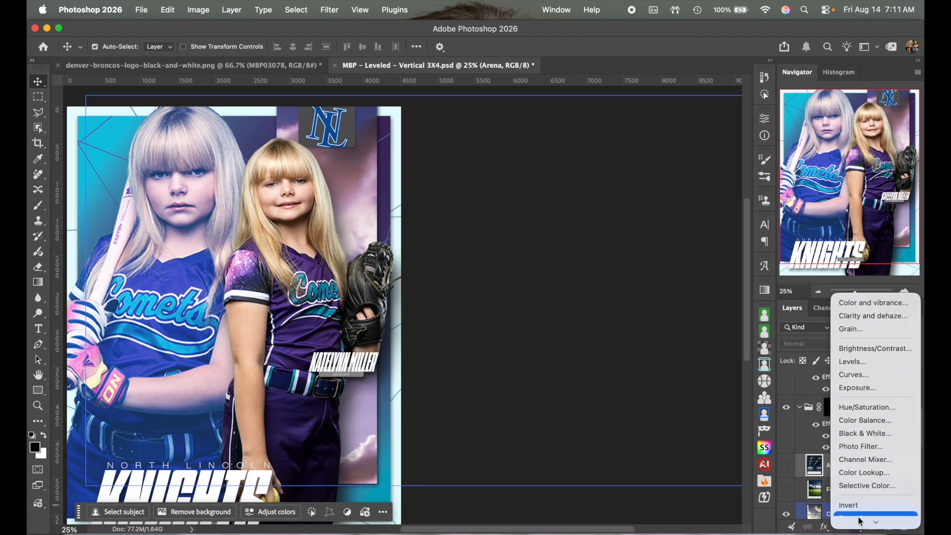
left_click(863, 434)
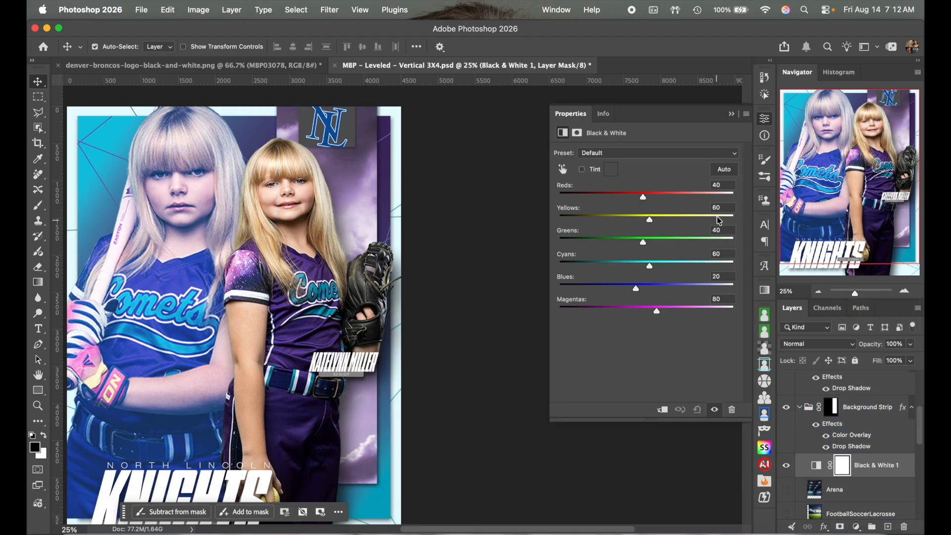
left_click(725, 171)
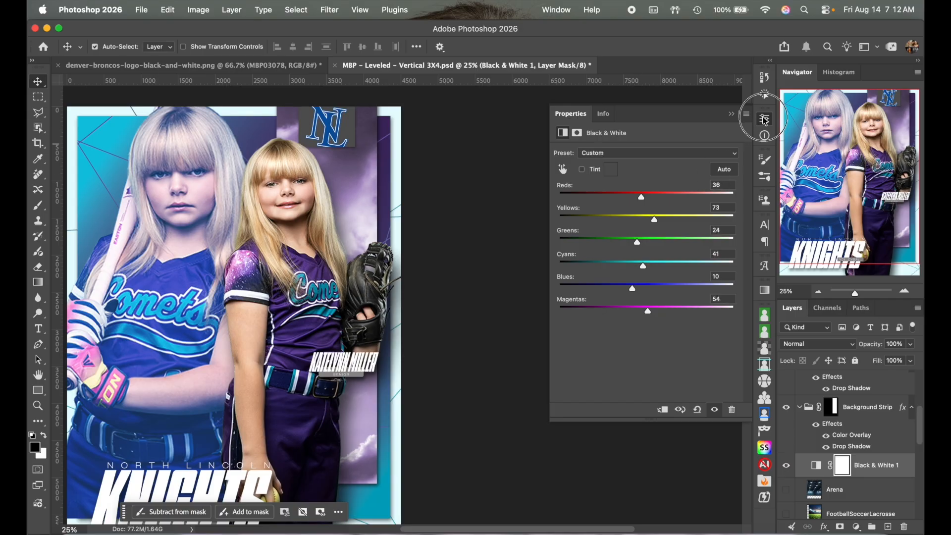
left_click(766, 119)
Step: Select the Background Strip group, then the NL logo layer on the poster
scroll(637, 301, "left", 2)
scroll(637, 301, "up", 1)
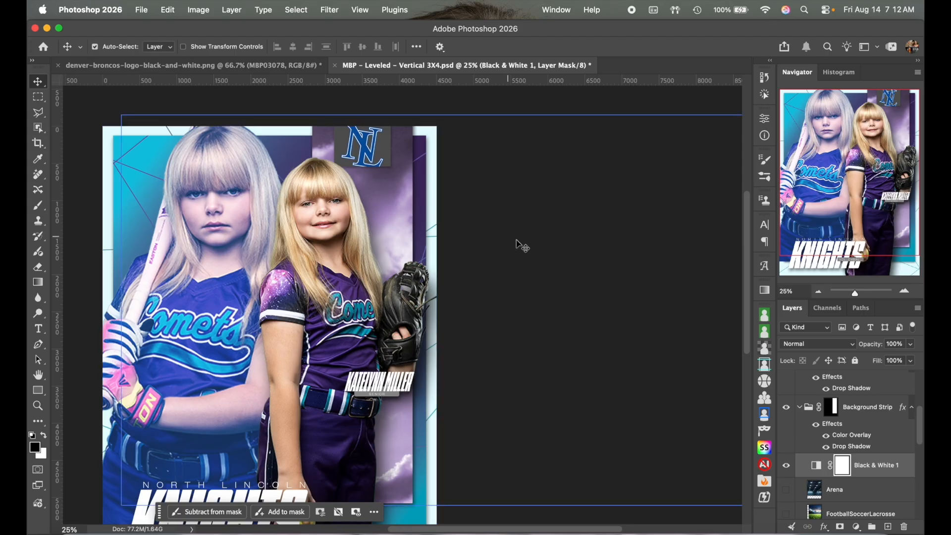
scroll(616, 312, "left", 2)
scroll(617, 312, "down", 1)
scroll(619, 311, "down", 1)
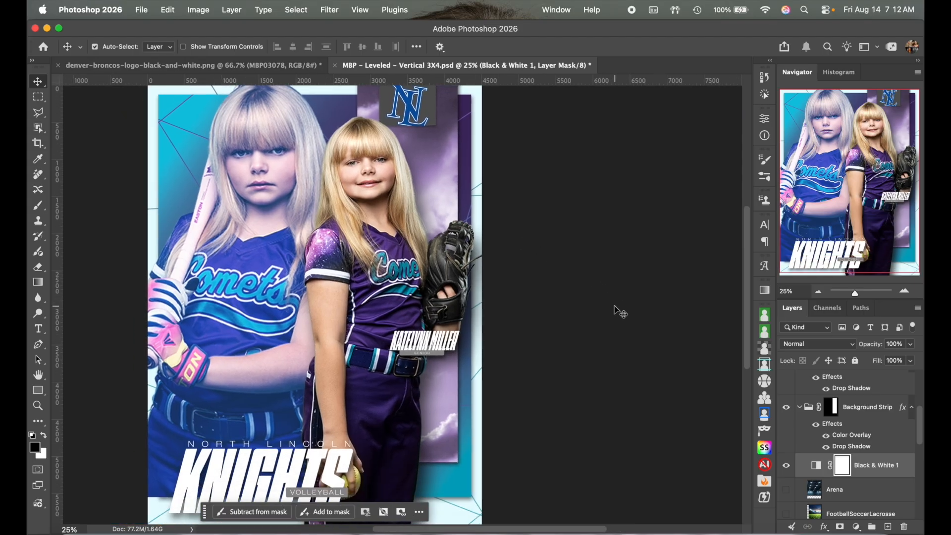
scroll(617, 312, "left", 1)
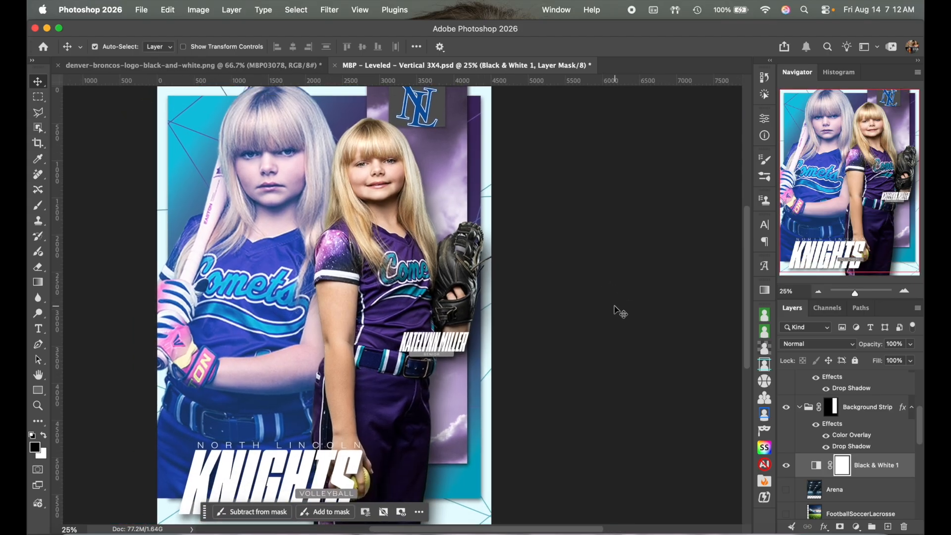
left_click(800, 410)
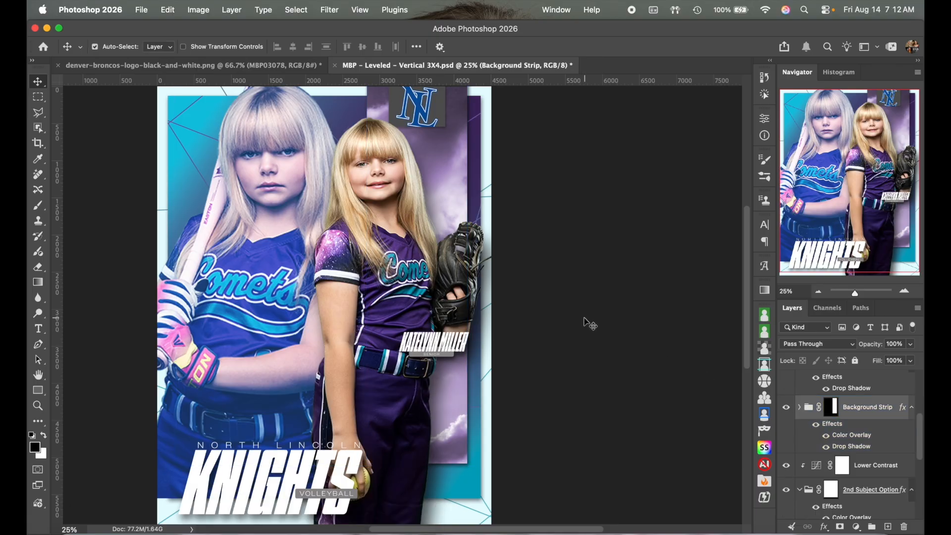
scroll(584, 323, "up", 2)
scroll(584, 323, "left", 2)
left_click(455, 146)
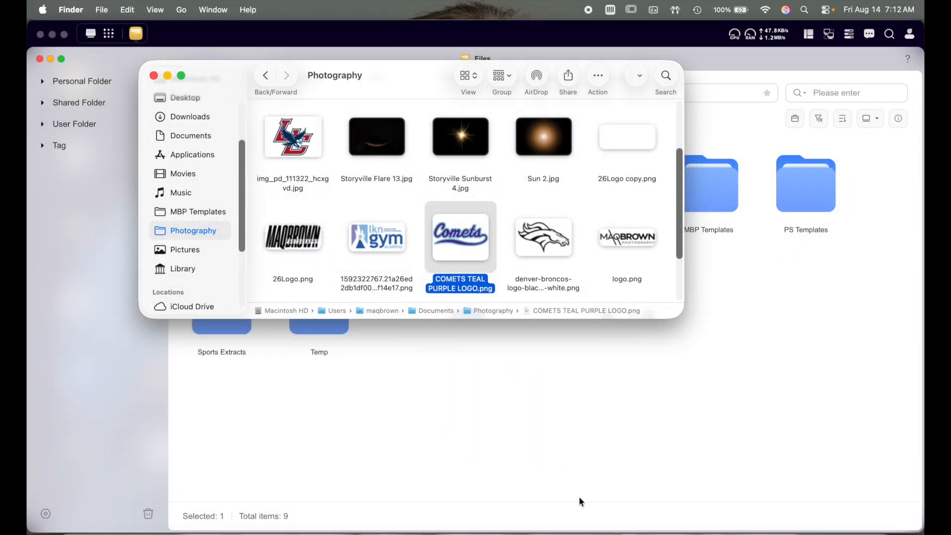
Step: Place the COMETS TEAL PURPLE LOGO.png file into the Knights poster document
left_click(521, 529)
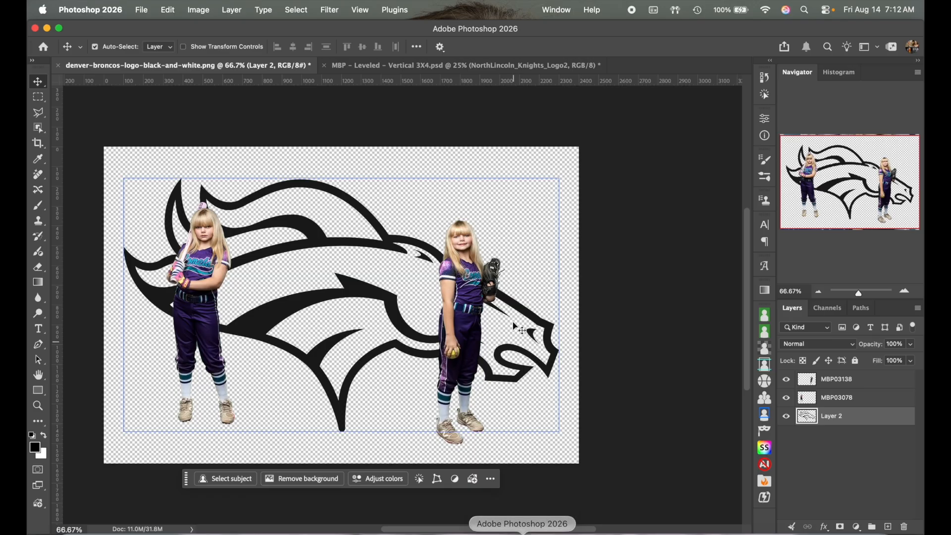
left_click(420, 66)
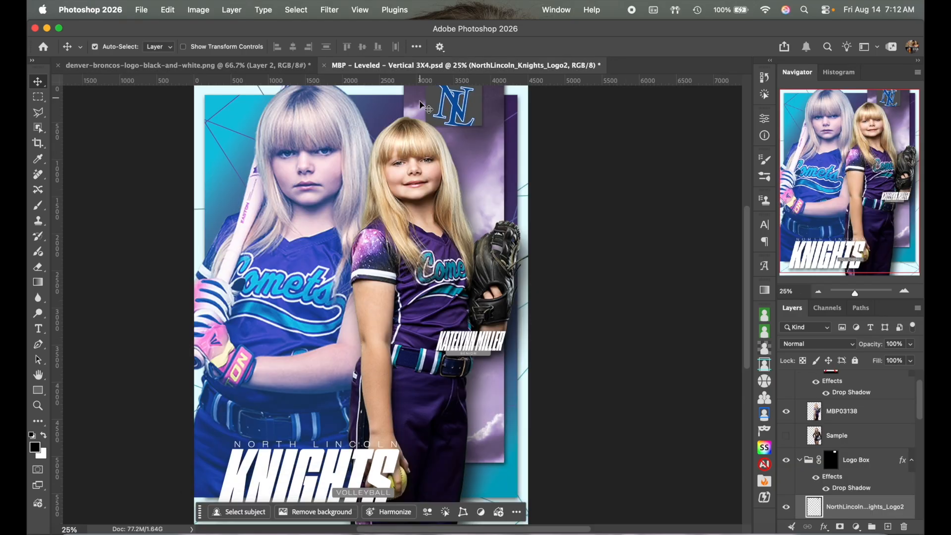
left_click_drag(458, 117, 463, 113)
left_click(75, 529)
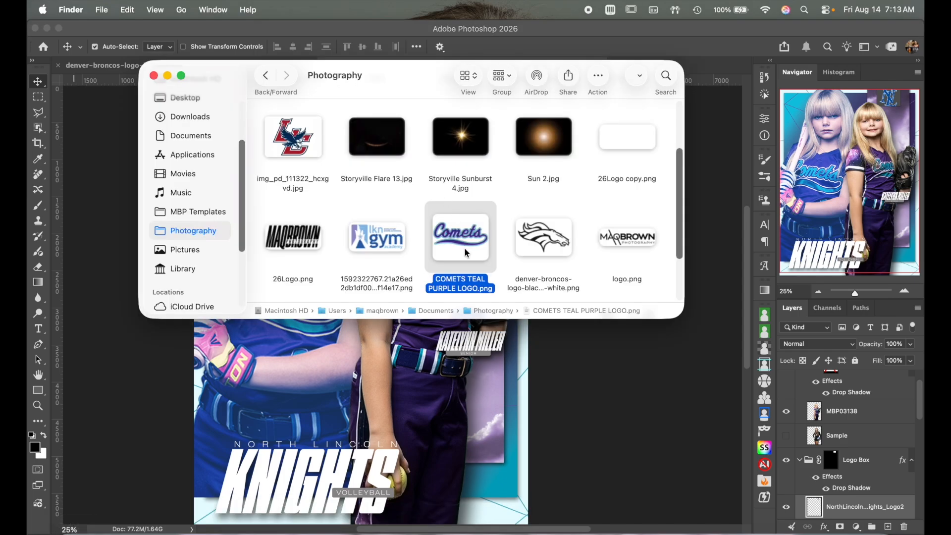
left_click_drag(467, 253, 431, 369)
Step: Move the Comets logo to the top logo box and scale it to about 40%
left_click_drag(368, 308, 481, 105)
left_click_drag(571, 109, 541, 102)
scroll(537, 106, "up", 5)
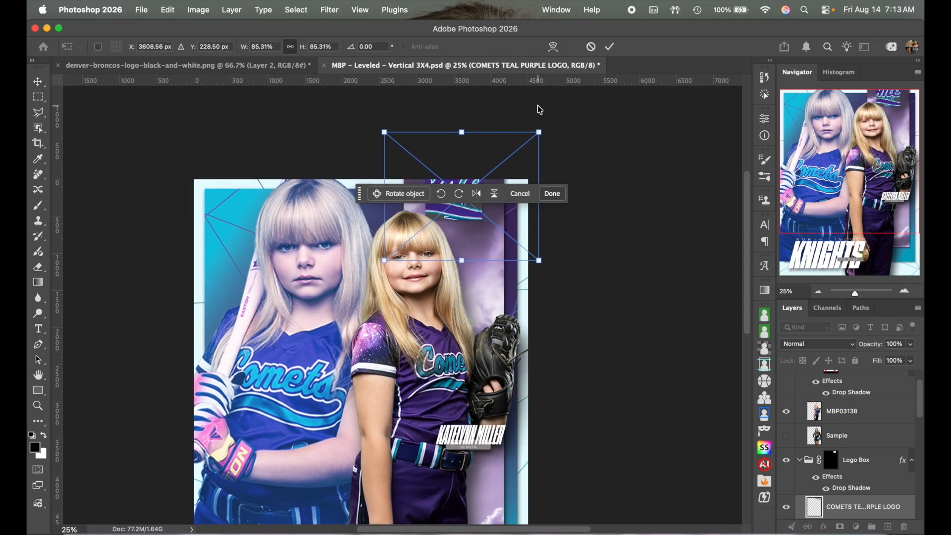
left_click_drag(542, 197, 506, 207)
left_click_drag(417, 198, 421, 203)
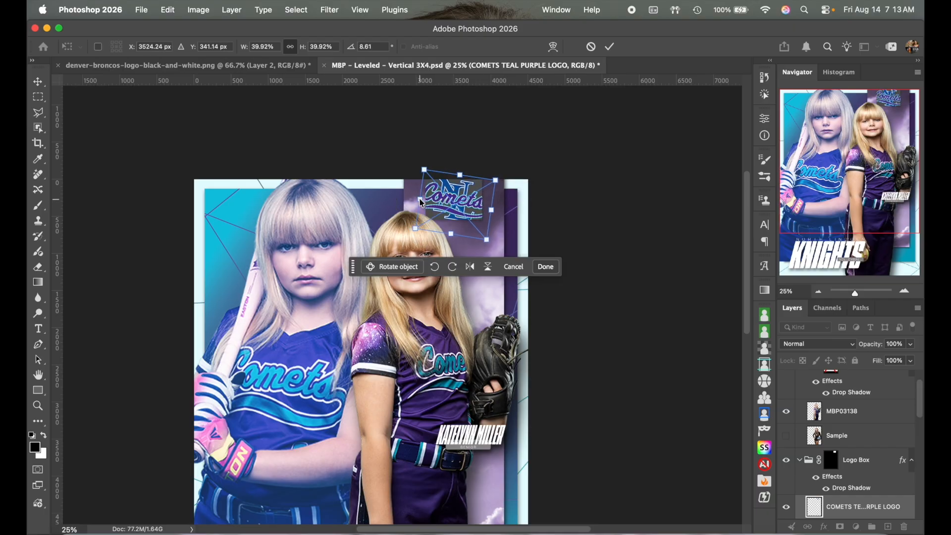
left_click(476, 203)
key("Return")
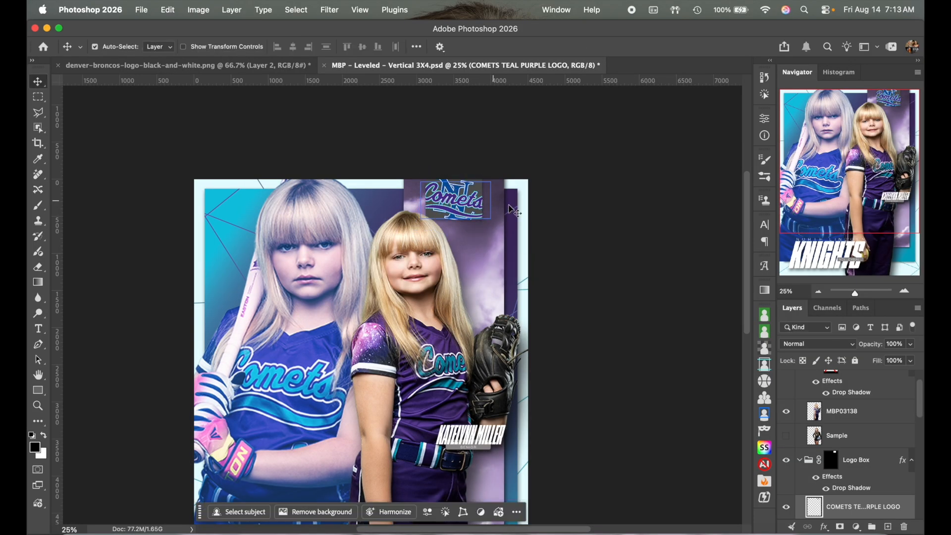
left_click(832, 455)
Step: Hide the NorthLincoln Knights logo layer, zoom to 33.33%, and nudge the Comets logo up
scroll(832, 454, "down", 3)
left_click(786, 484)
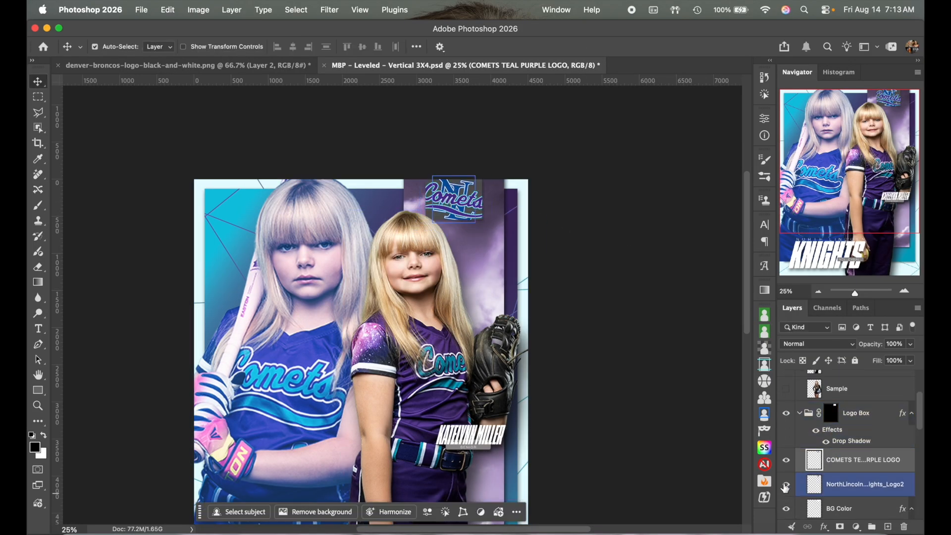
left_click(904, 290)
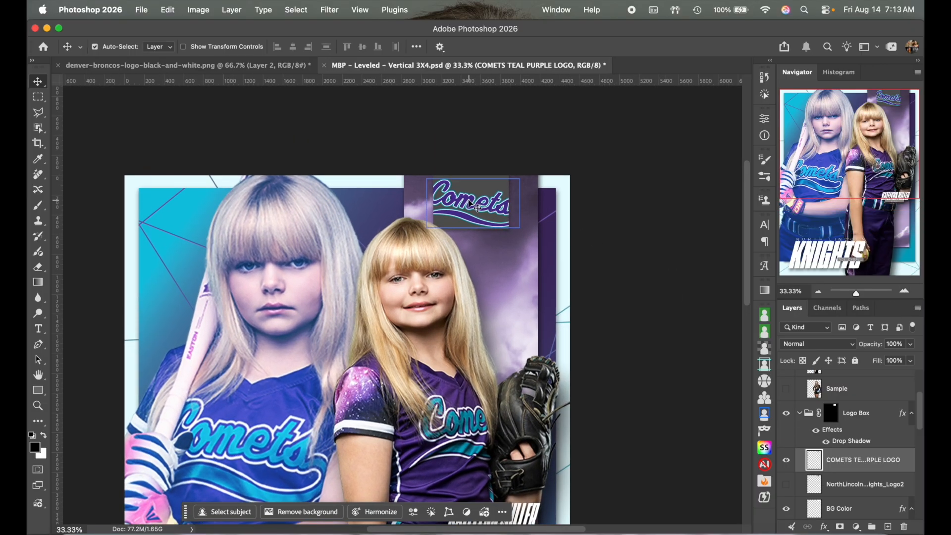
key("Up")
key("Up")
key("Up")
key("Up")
key("Up")
key("Up")
key("Up")
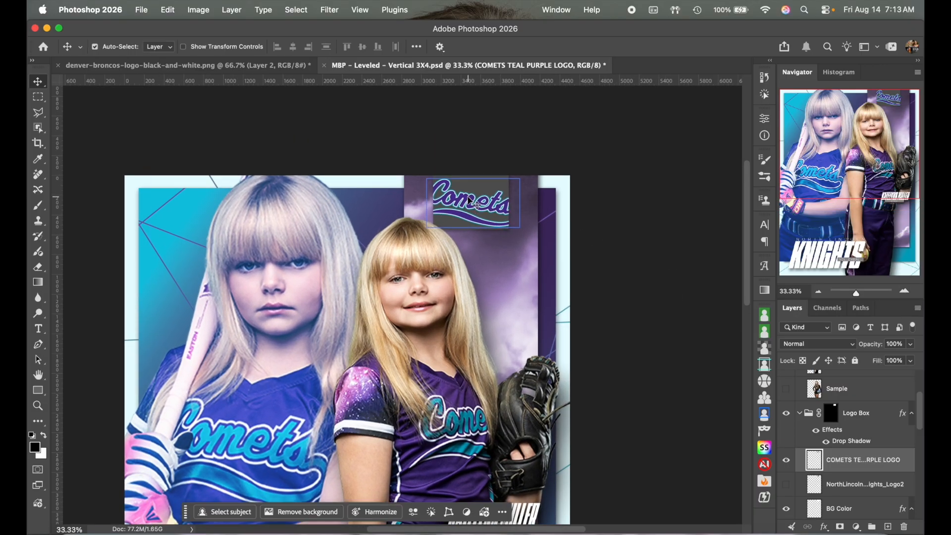
Step: Change BG Color's Color Overlay to lavender #bdadf3 sampled from the poster background
left_click(483, 191)
left_click(912, 509)
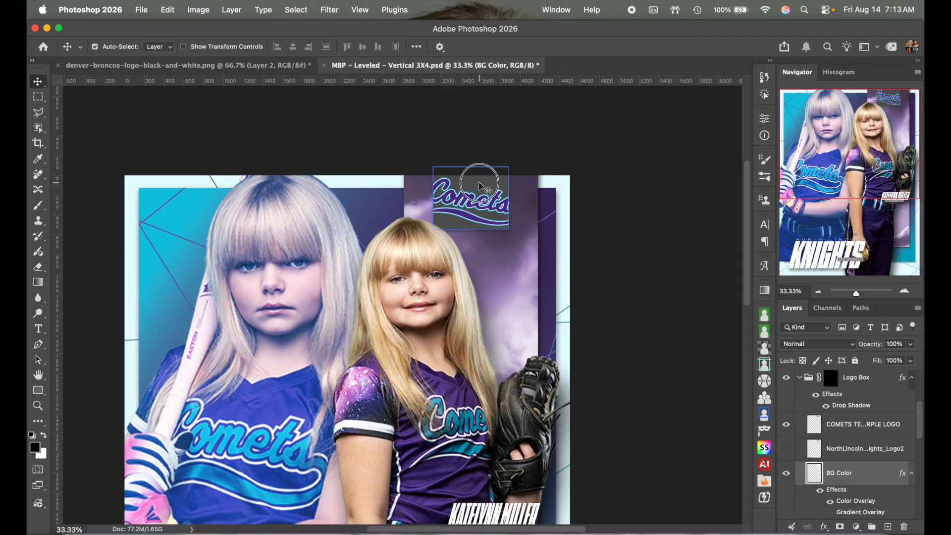
scroll(886, 489, "down", 2)
scroll(885, 489, "down", 1)
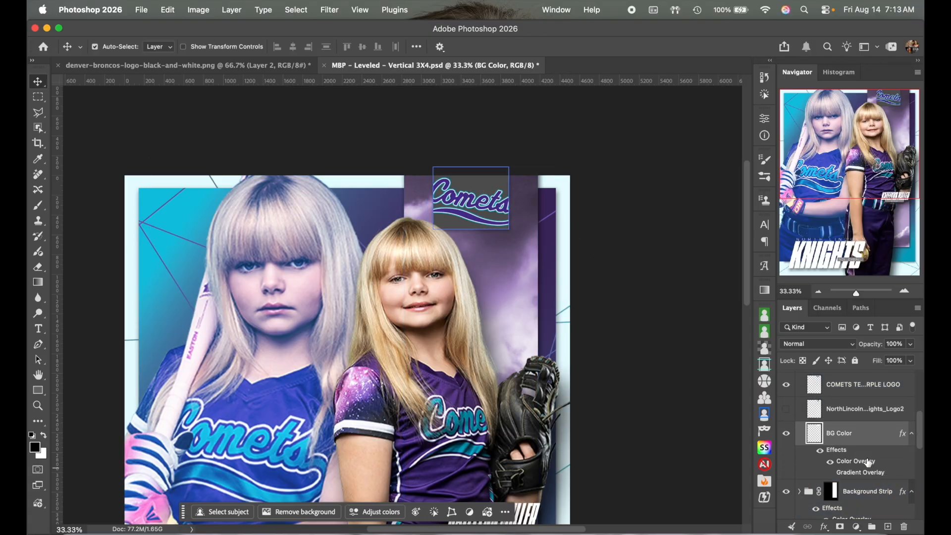
double_click(868, 462)
scroll(407, 331, "down", 2)
scroll(407, 332, "right", 3)
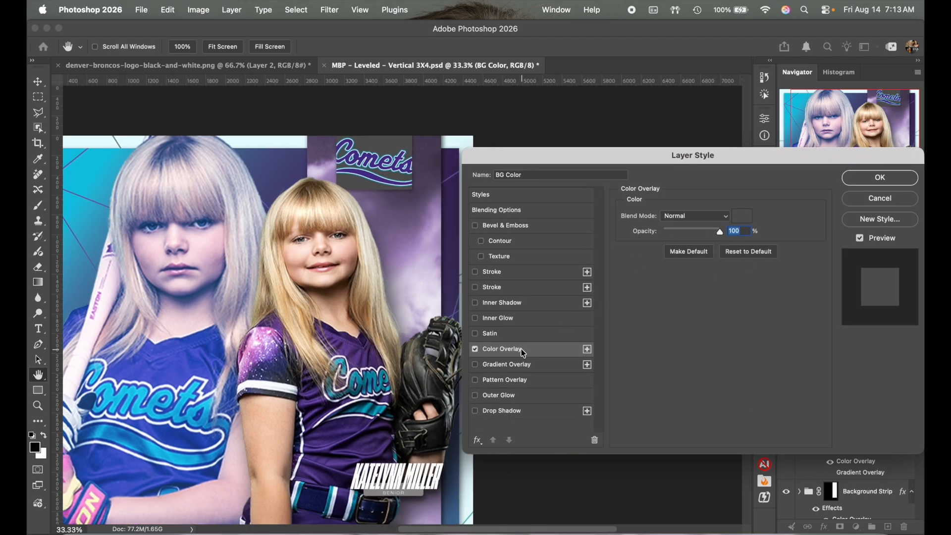
left_click(745, 217)
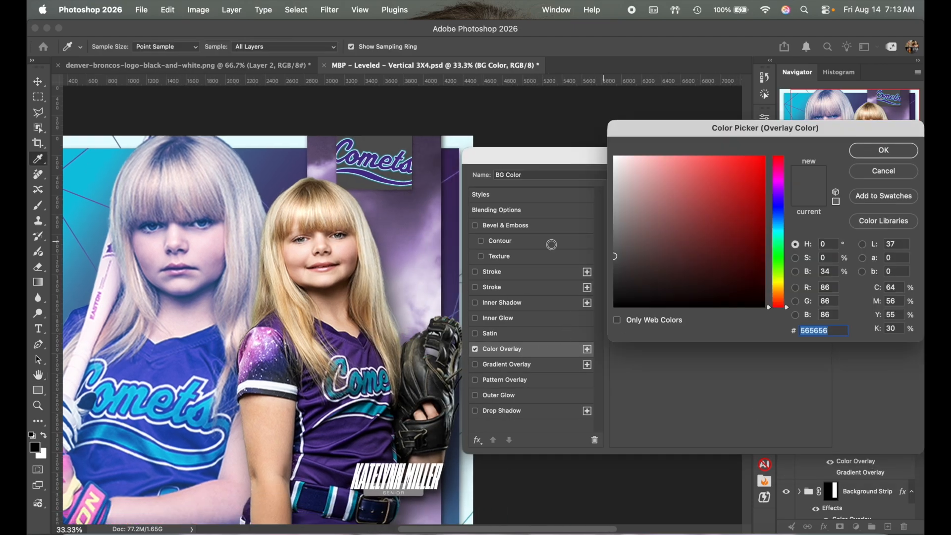
left_click(278, 351)
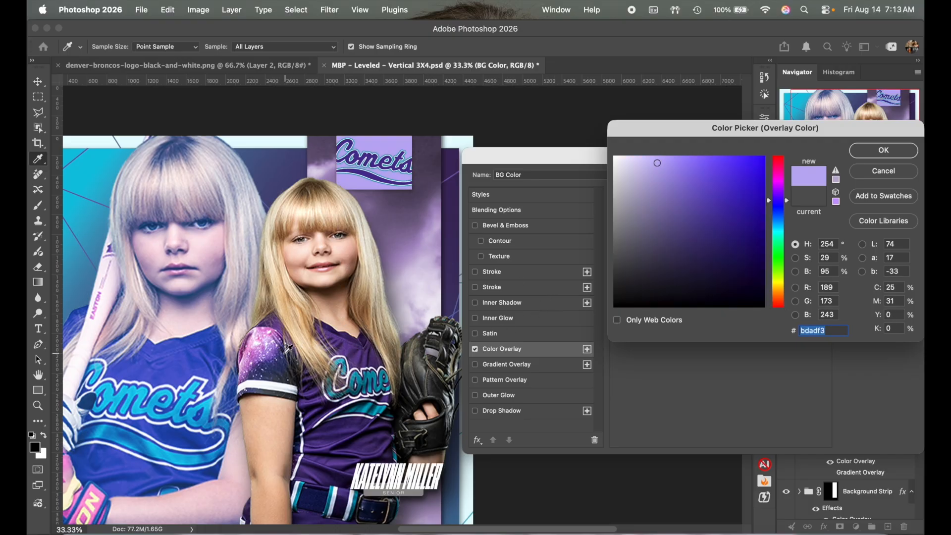
left_click(891, 154)
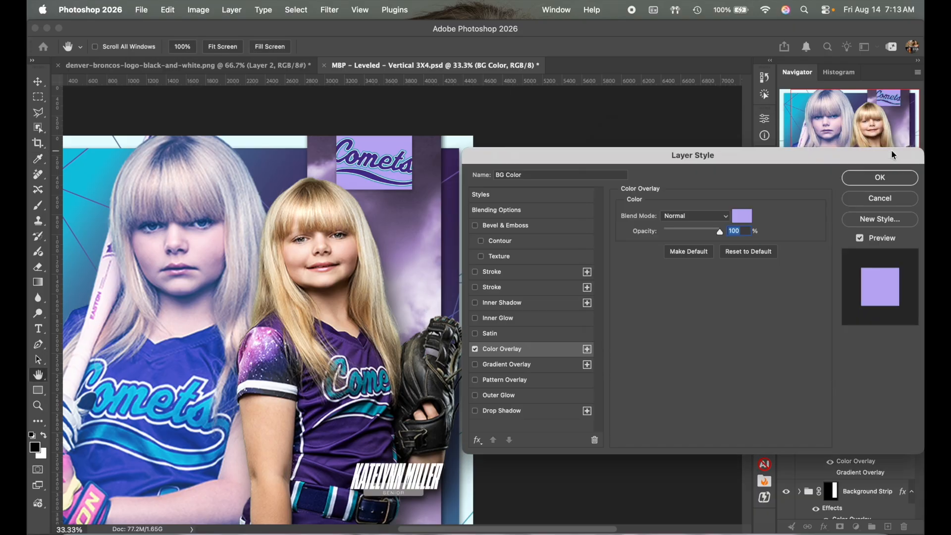
left_click(875, 178)
Step: Show the layout guides and zoom out to see more of the poster
scroll(585, 308, "down", 8)
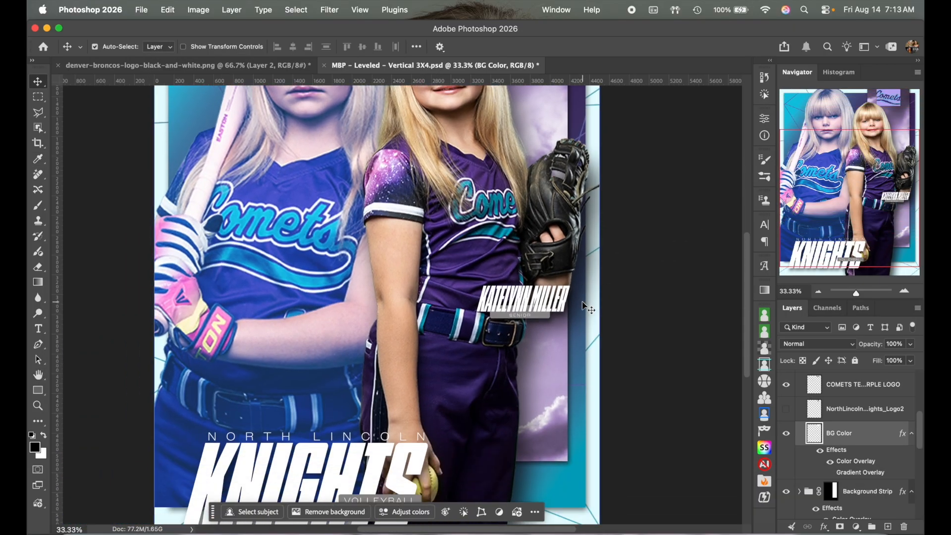
scroll(585, 308, "up", 5)
key("super+semicolon")
key("super+semicolon")
left_click(819, 291)
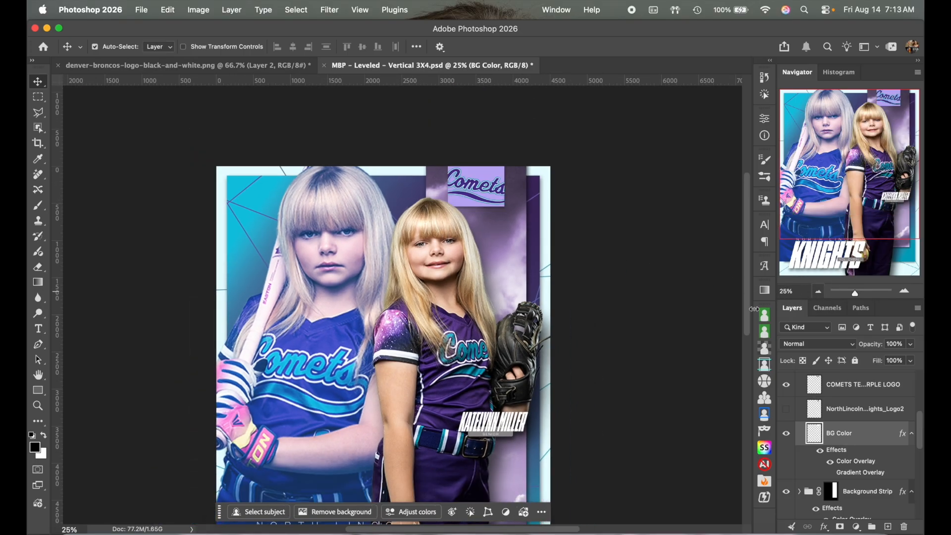
Step: Zoom to the name area, briefly entering and exiting the player name text
scroll(679, 335, "down", 3)
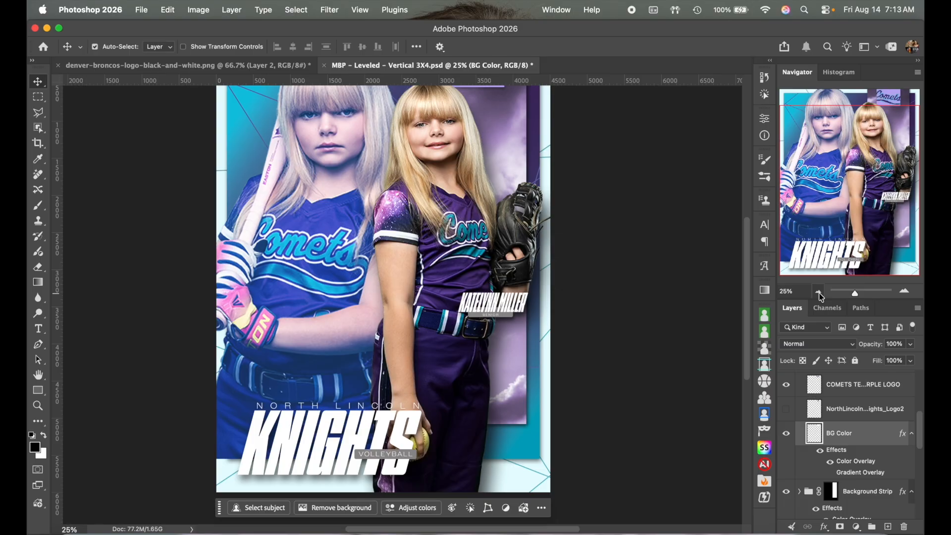
left_click(819, 292)
left_click(904, 291)
scroll(634, 307, "left", 1)
scroll(634, 307, "down", 1)
scroll(634, 307, "up", 2)
scroll(634, 307, "up", 1)
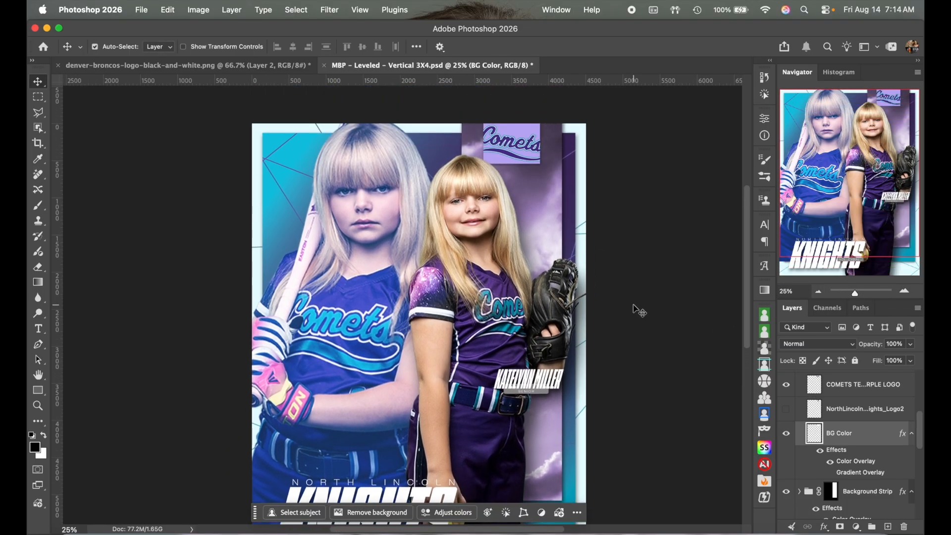
scroll(639, 310, "down", 1)
scroll(639, 310, "left", 1)
double_click(585, 296)
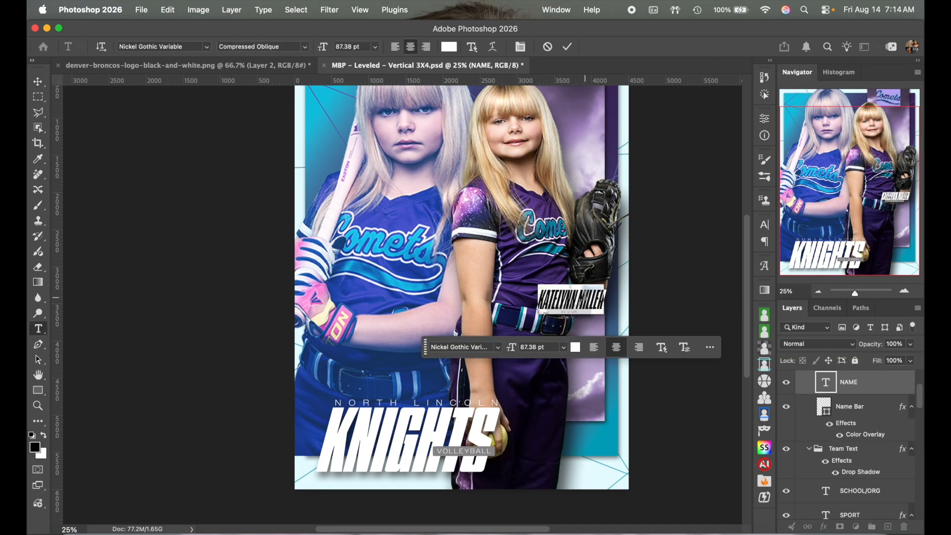
left_click(904, 291)
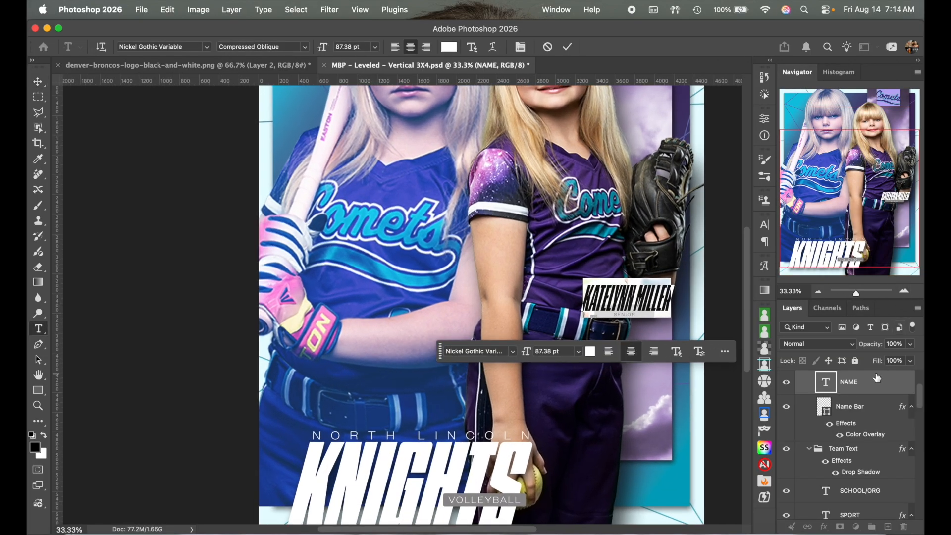
key("ctrl+Return")
key("v")
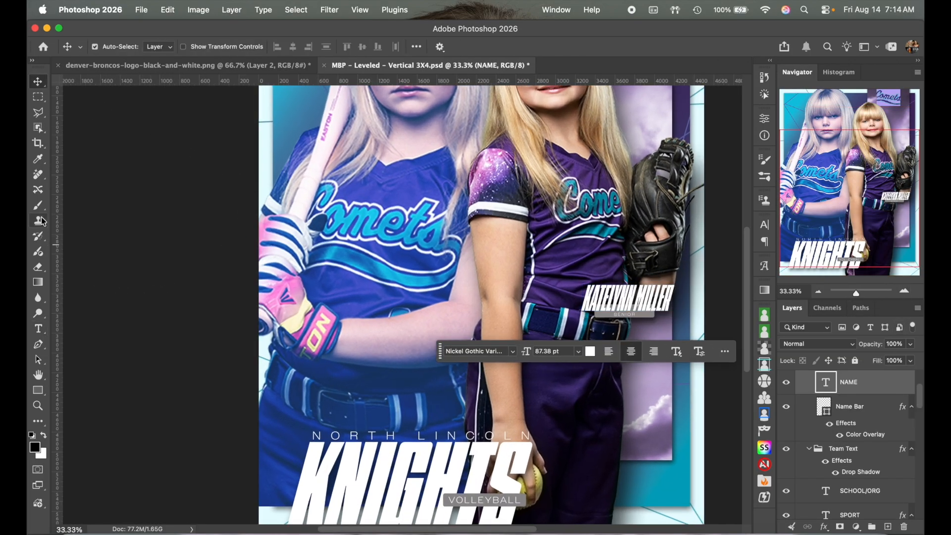
Step: Replace the player name text with the new player's full name
left_click(38, 328)
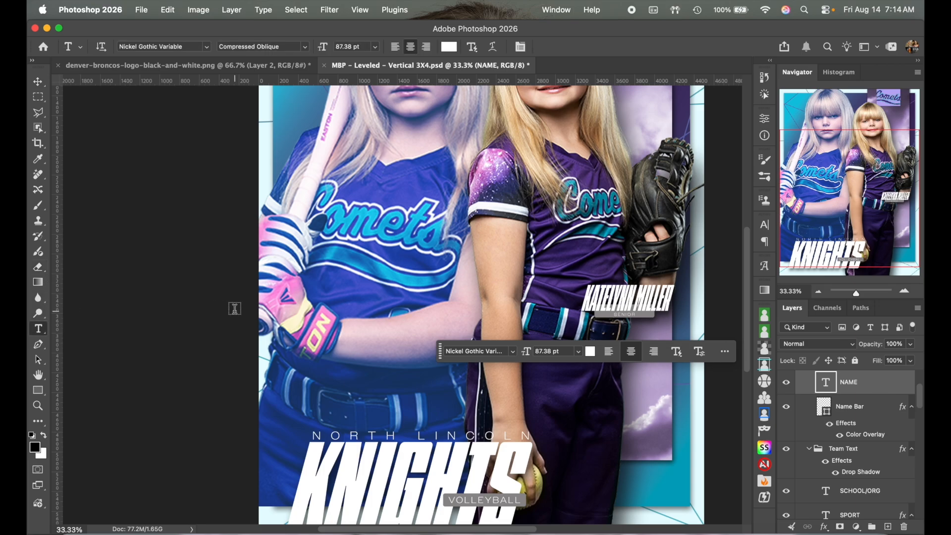
scroll(235, 308, "right", 5)
scroll(235, 308, "down", 1)
left_click(523, 293)
key("super+a")
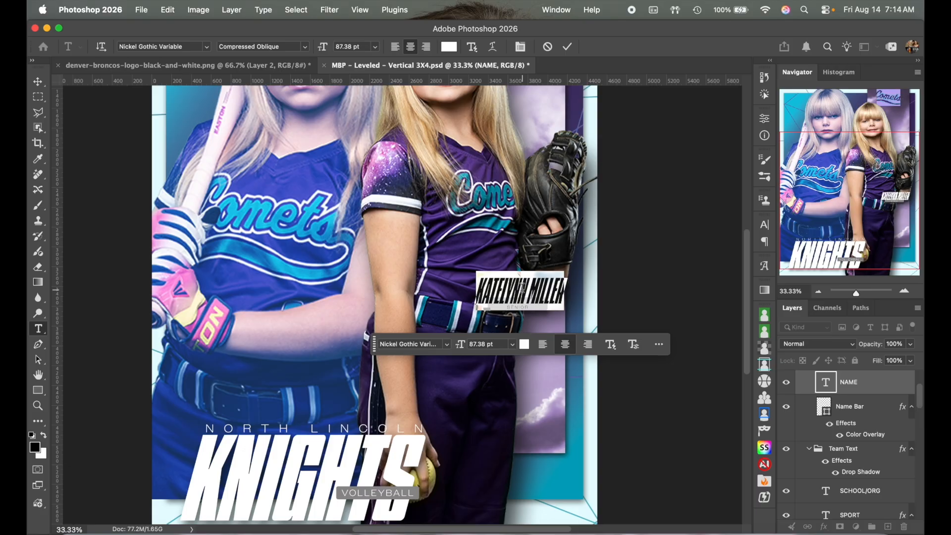
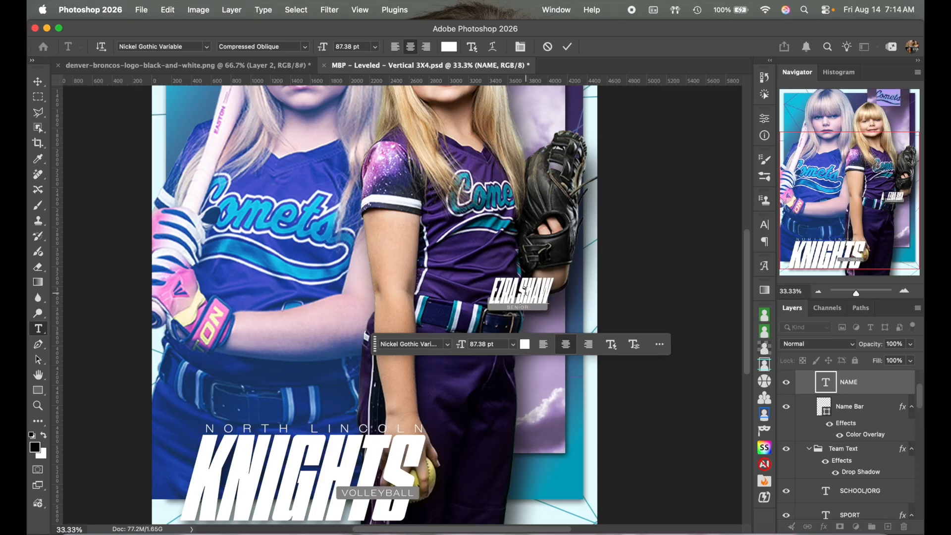
left_click(567, 46)
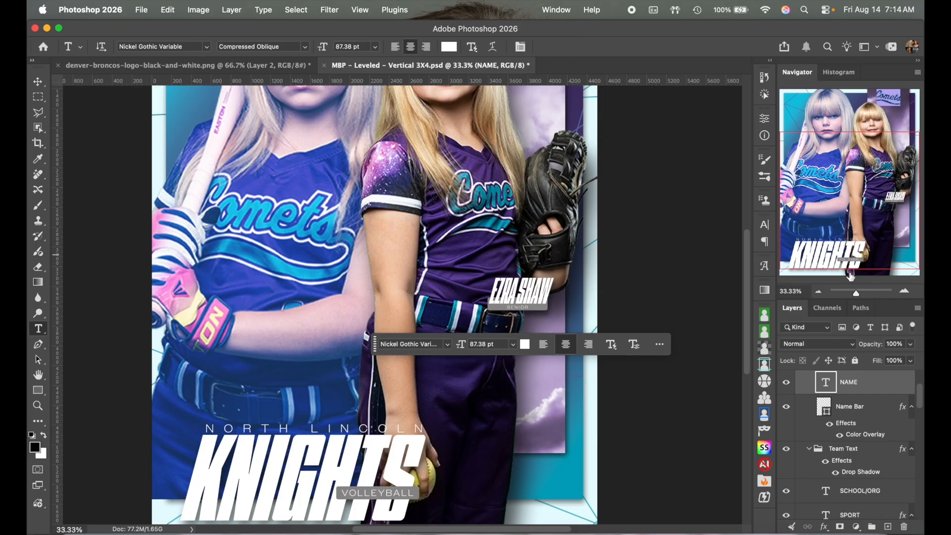
Step: Zoom to 66.67% and select the grey SENIOR bar with the Move tool
left_click(905, 290)
left_click(905, 290)
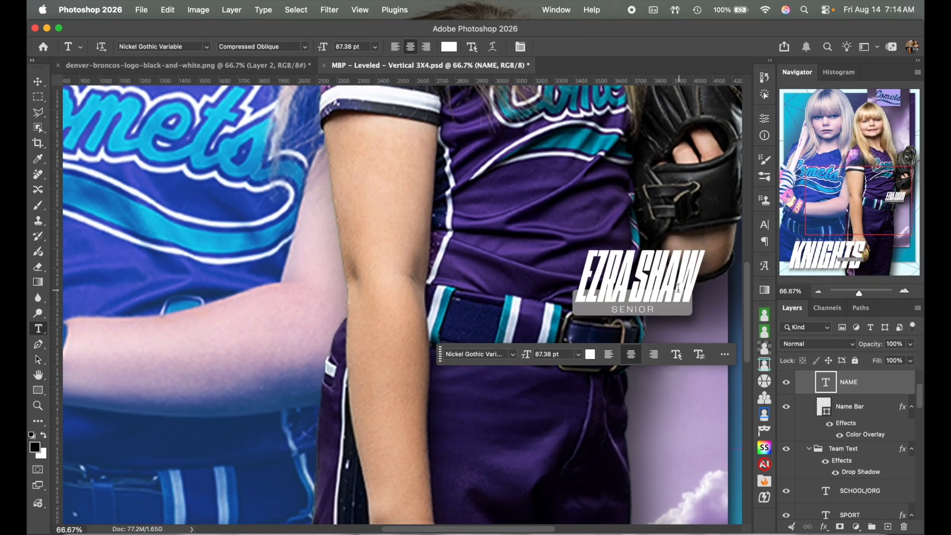
scroll(678, 288, "right", 2)
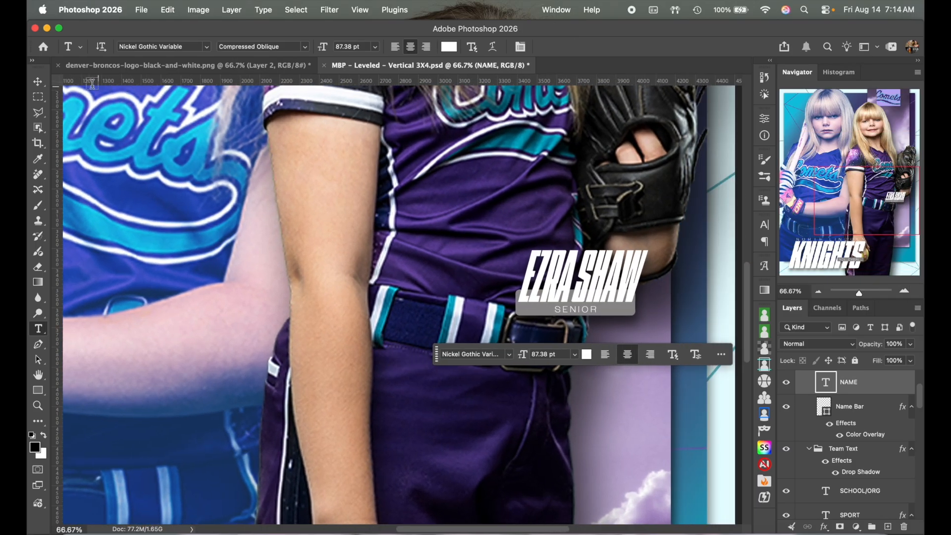
left_click(38, 81)
scroll(505, 228, "right", 2)
scroll(506, 228, "down", 1)
scroll(503, 227, "right", 1)
scroll(503, 227, "down", 1)
left_click(530, 261)
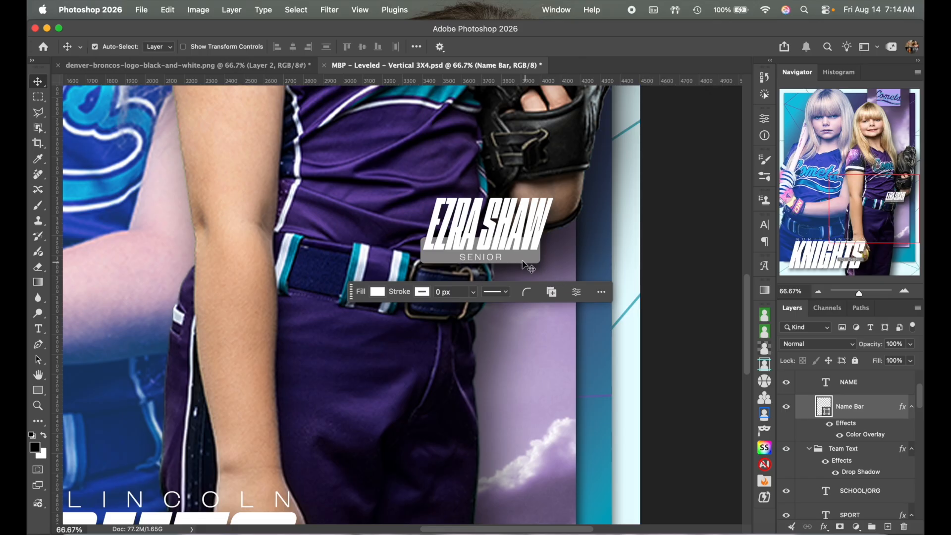
Step: Narrow the SENIOR name bar to about 81% width and reposition it beneath the name
key("super+t")
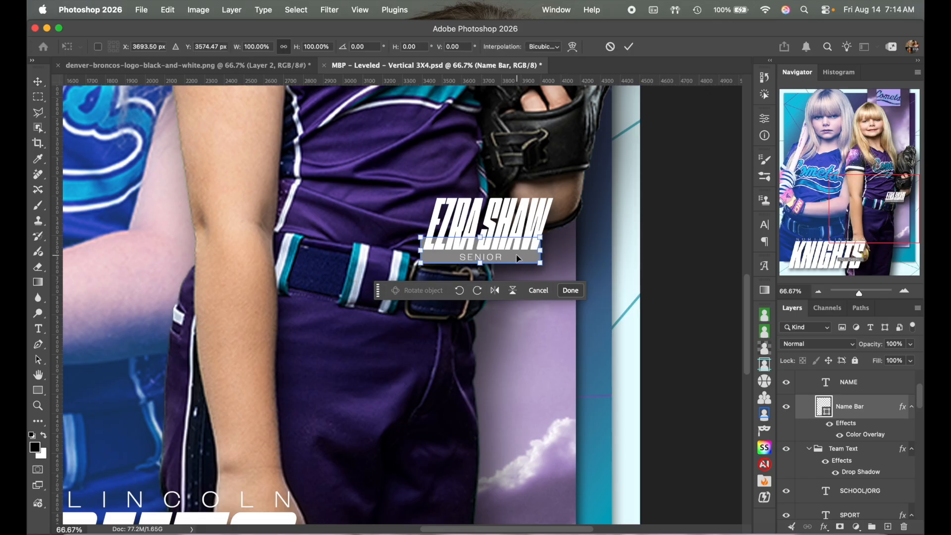
left_click_drag(419, 249, 433, 251)
left_click_drag(519, 258, 515, 260)
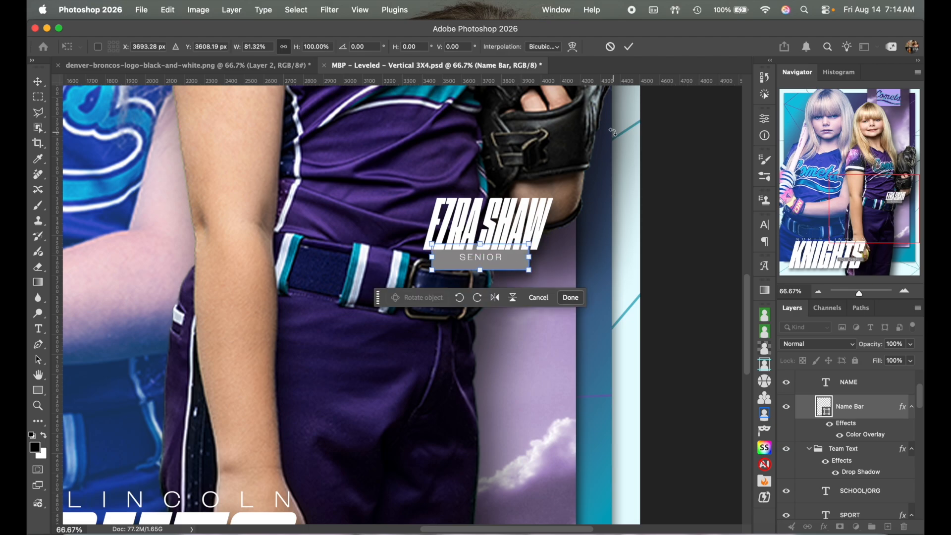
key("Up")
key("Up")
key("Up")
key("Up")
key("Up")
key("Up")
key("Up")
key("Up")
key("Up")
key("Up")
key("Up")
key("Up")
key("Up")
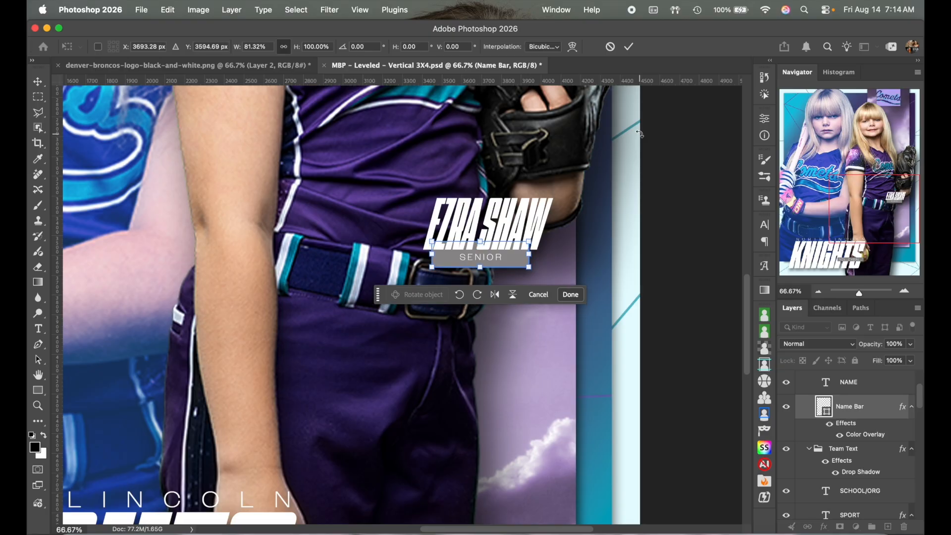
key("Return")
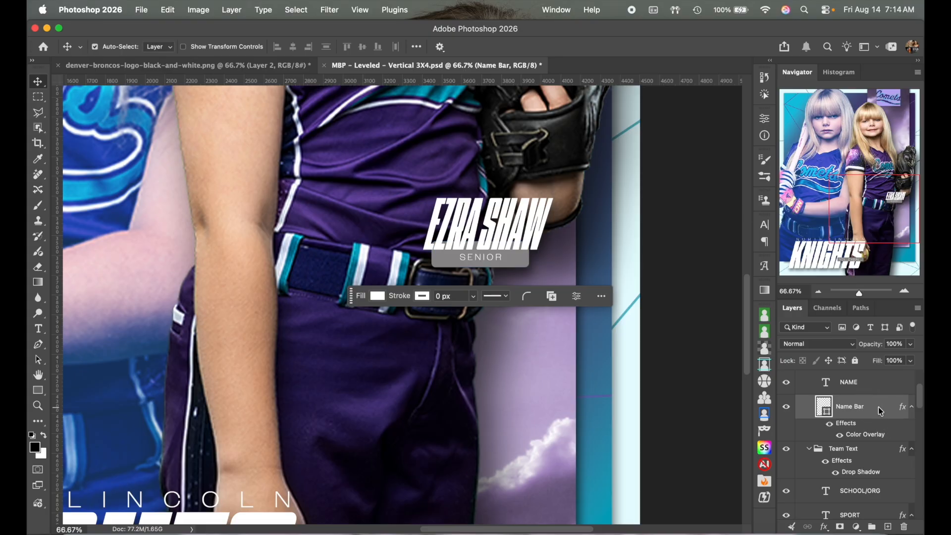
Step: Inspect the Name Bar's Color Overlay without changes, then zoom out to 33.33%
double_click(879, 411)
left_click_drag(555, 302, 388, 306)
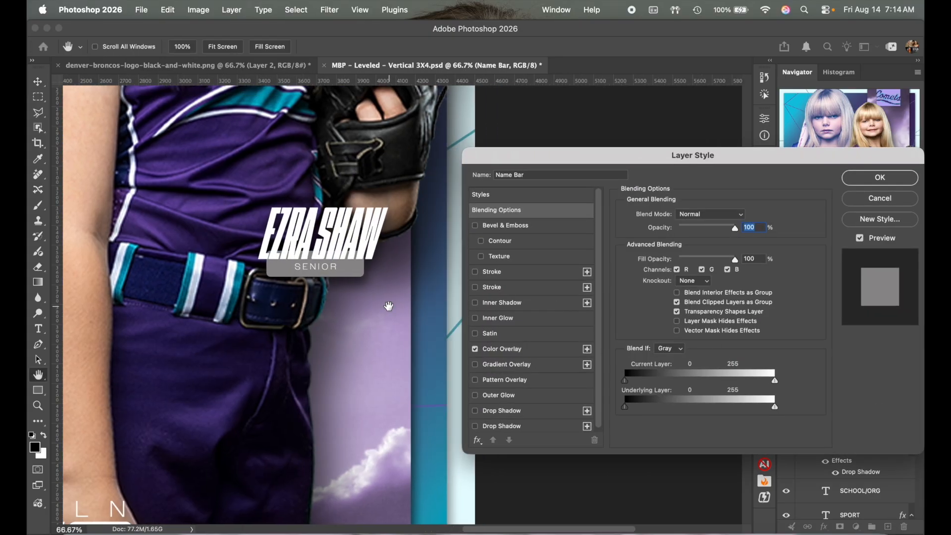
left_click(545, 351)
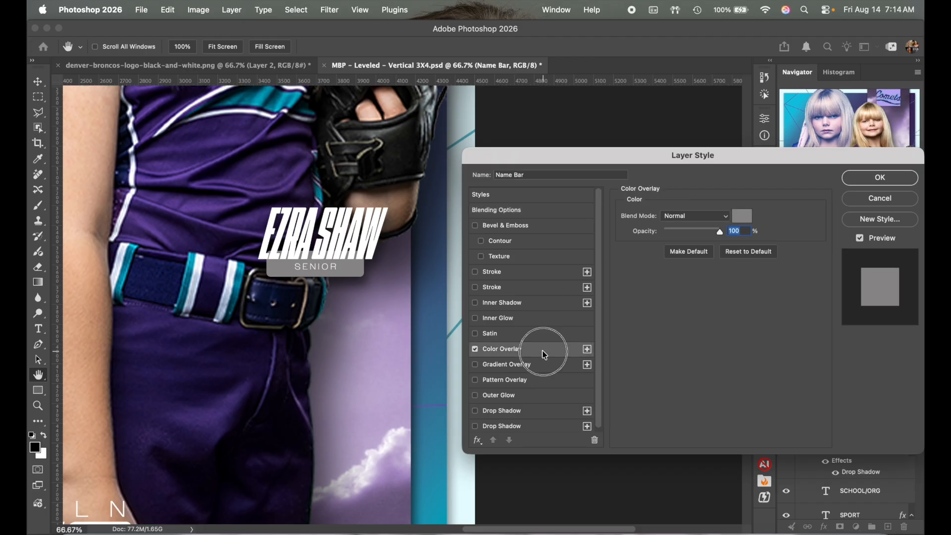
left_click(886, 200)
left_click(819, 291)
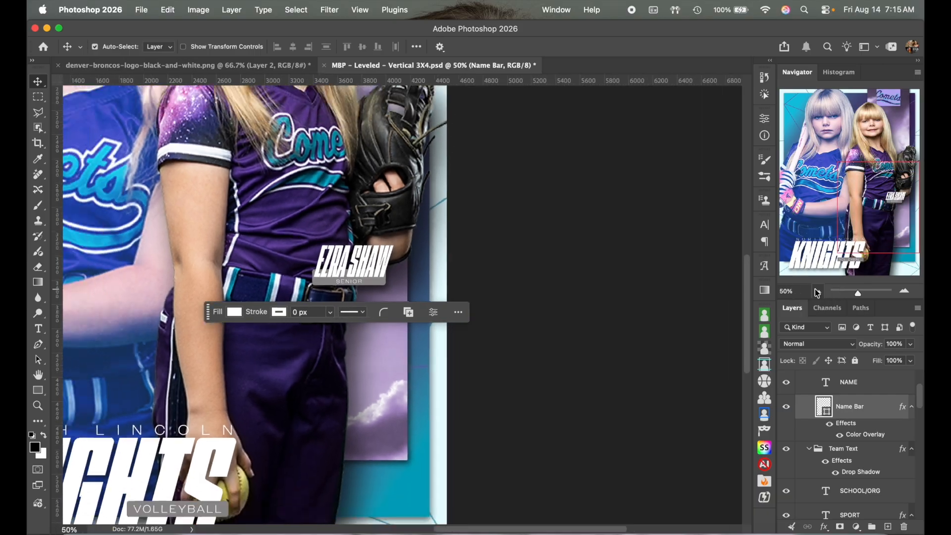
scroll(570, 266, "down", 2)
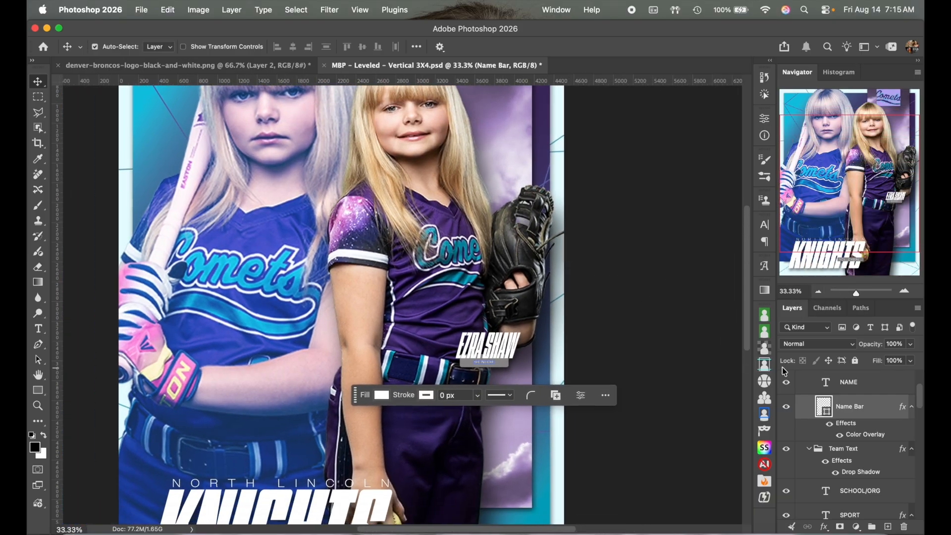
Step: Set the Name Bar's Color Overlay to purple #ad72d1 sampled from the jersey sleeve
double_click(872, 407)
scroll(382, 282, "right", 5)
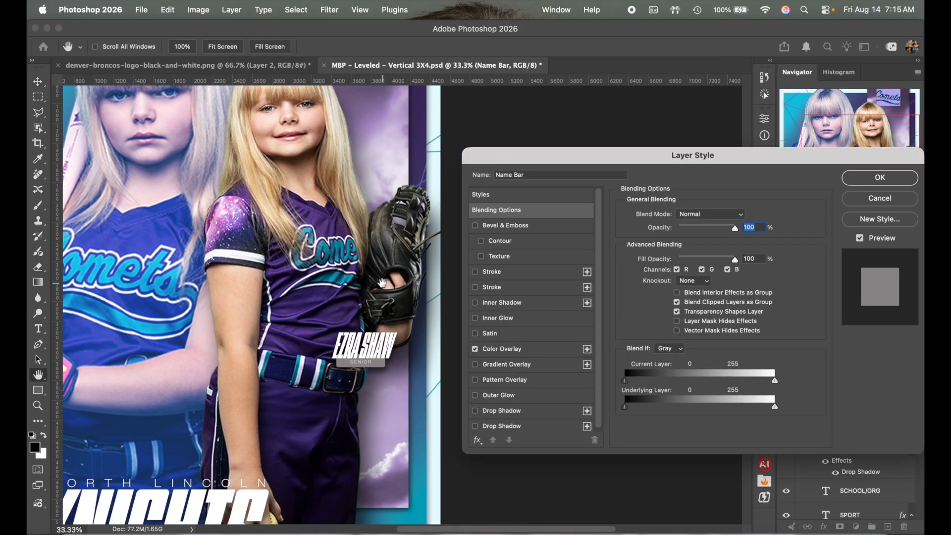
left_click(540, 354)
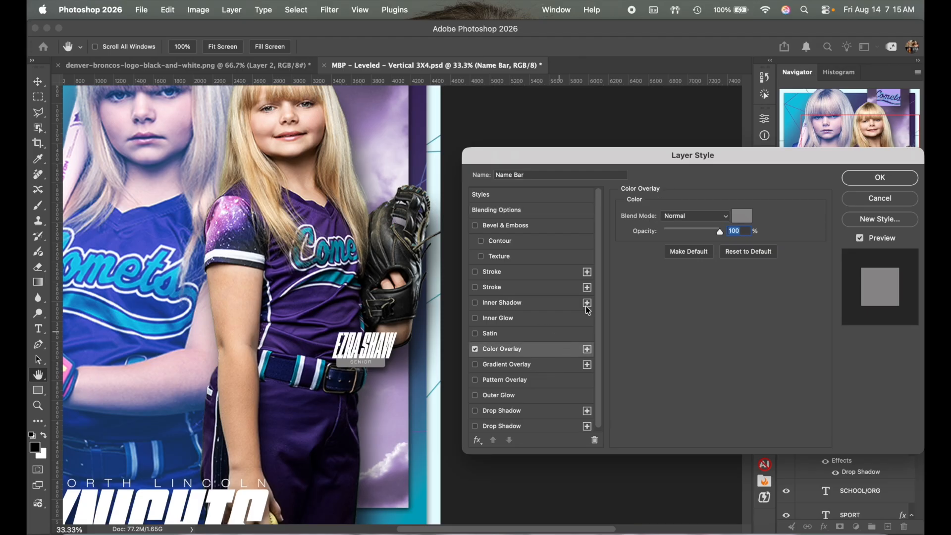
left_click(743, 217)
left_click(237, 216)
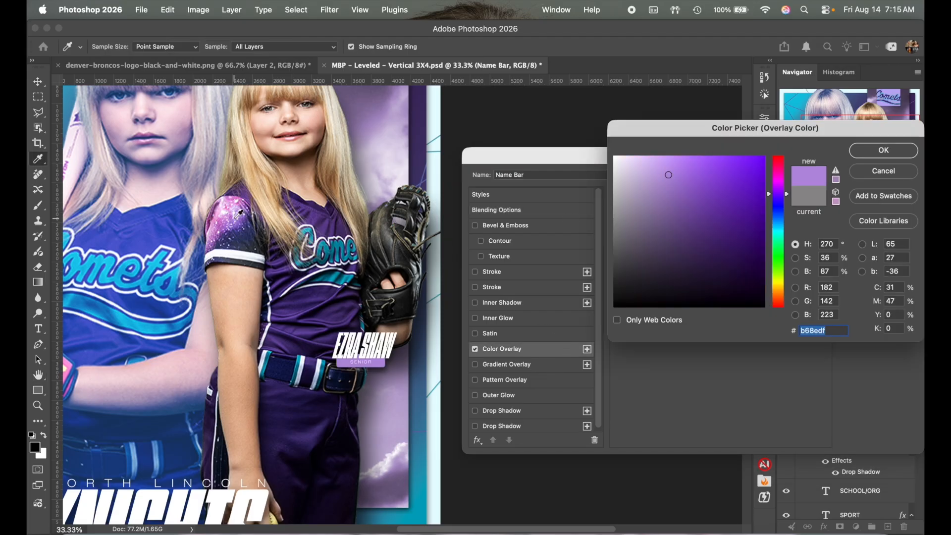
left_click(231, 214)
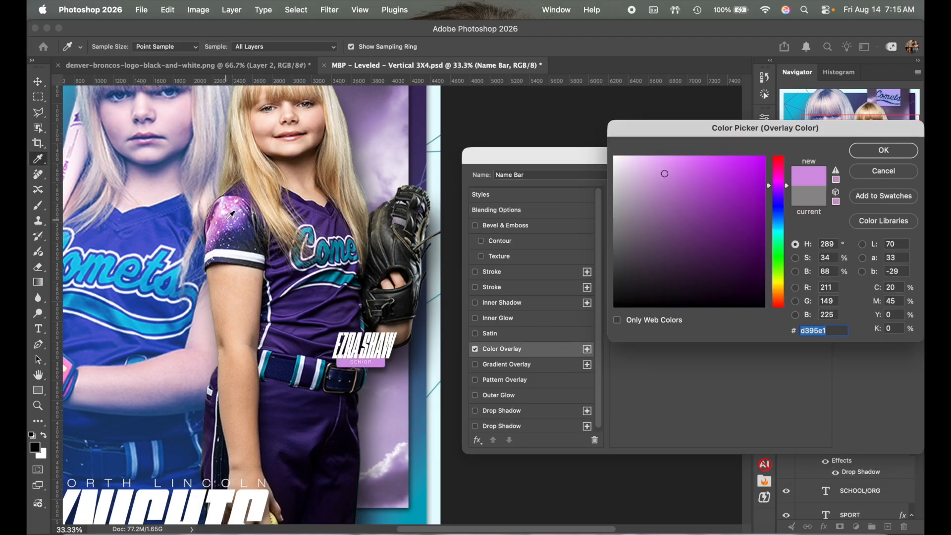
left_click(229, 221)
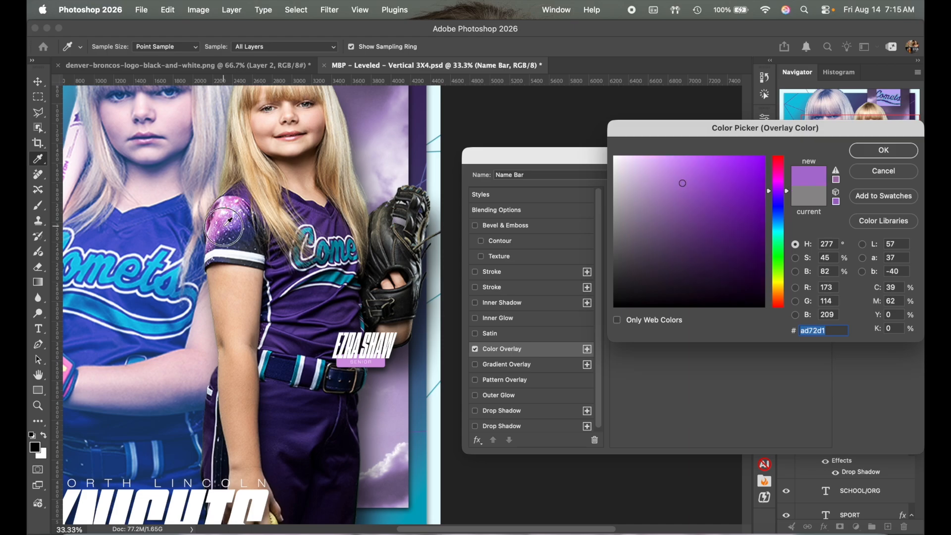
left_click(891, 151)
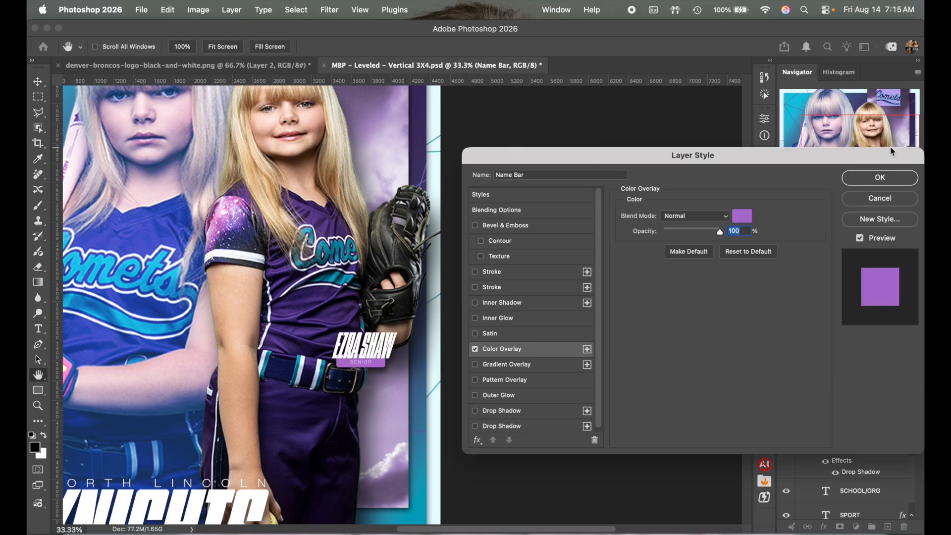
left_click(880, 179)
left_click(906, 292)
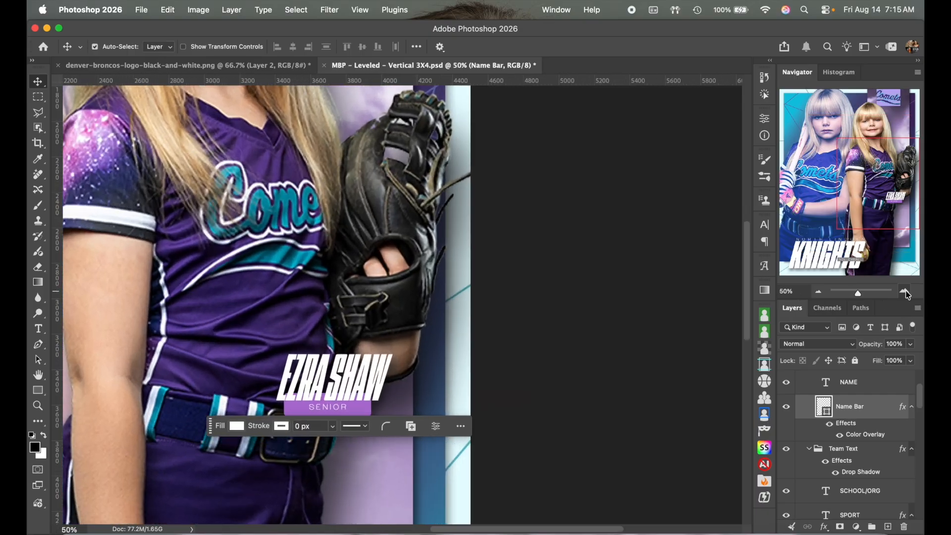
scroll(644, 275, "down", 3)
scroll(644, 274, "left", 3)
Step: Change the SENIOR label text to PITCHER
scroll(644, 276, "left", 3)
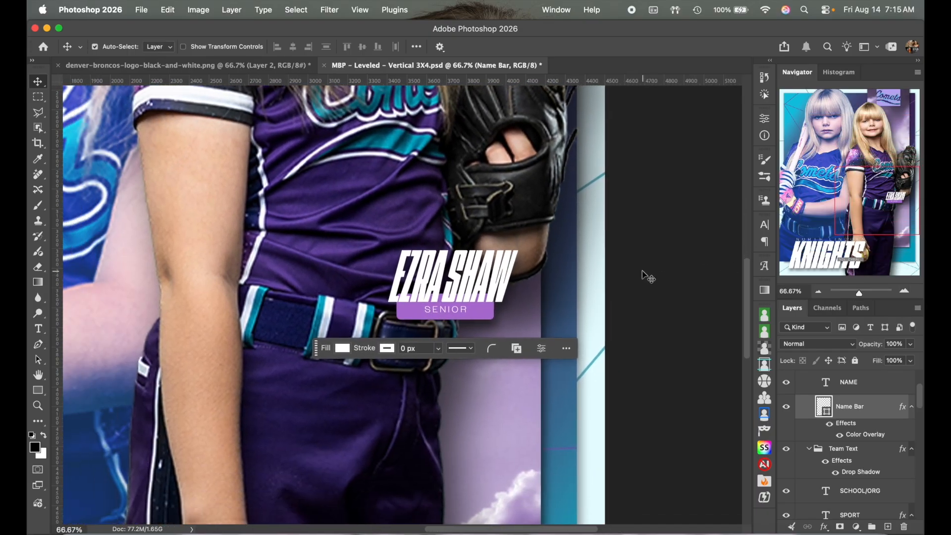
left_click(38, 329)
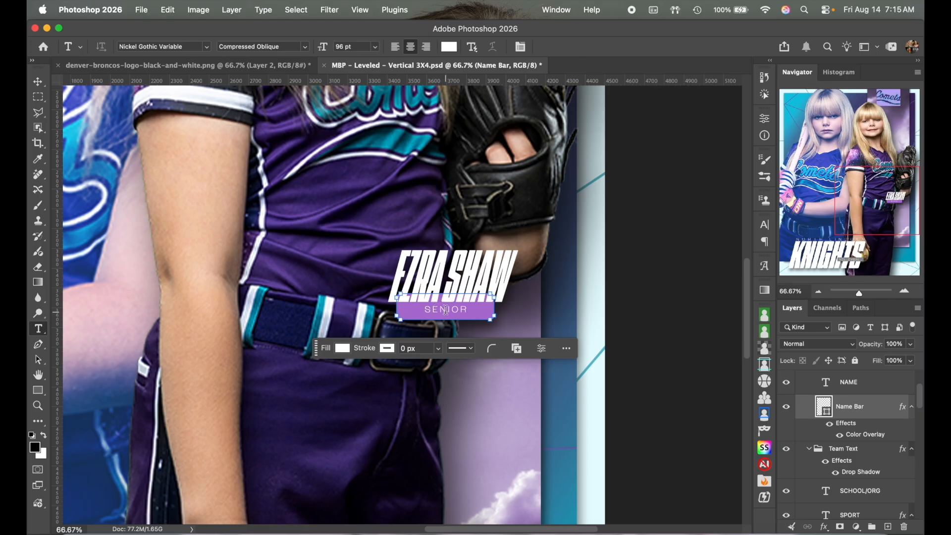
left_click(445, 310)
key("super+a")
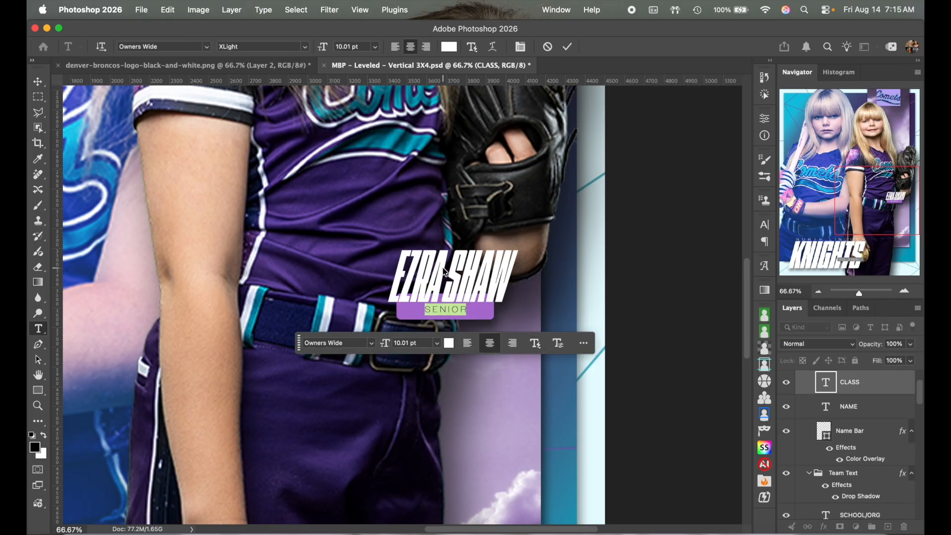
type("PITCHER")
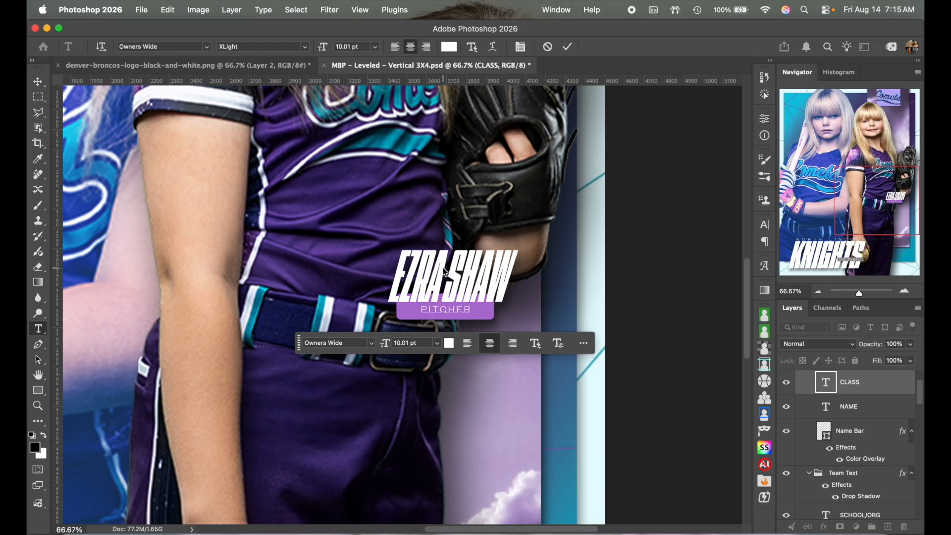
left_click(568, 47)
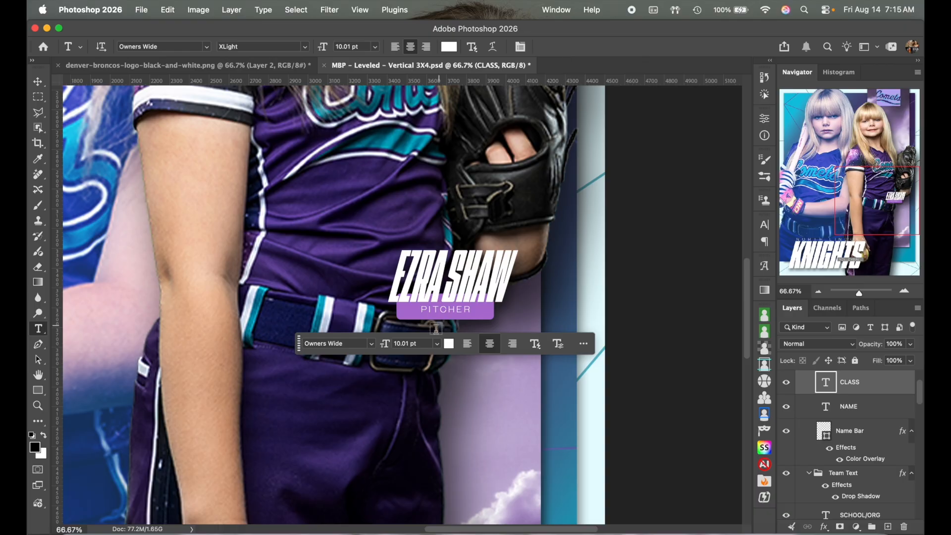
Step: Keep the PITCHER text white after trying a jersey teal, then zoom out
double_click(456, 309)
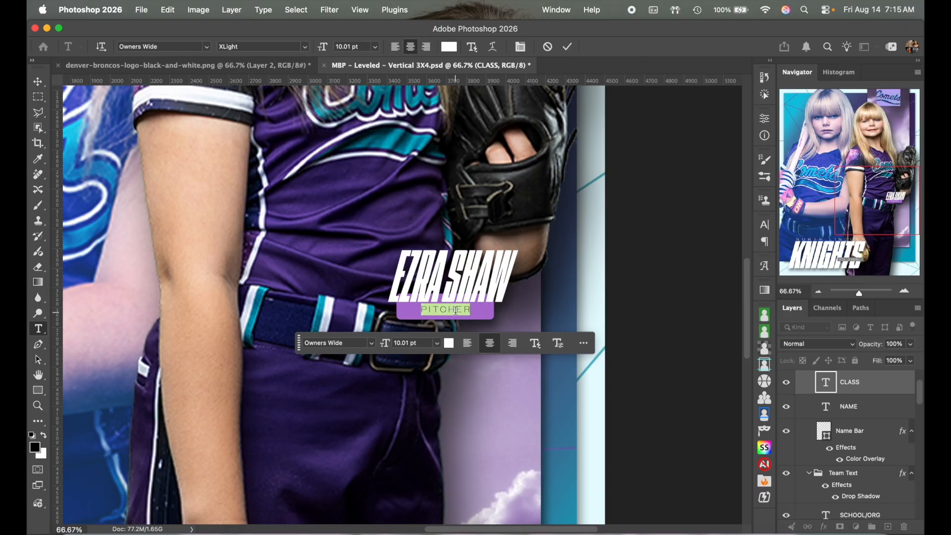
left_click(450, 47)
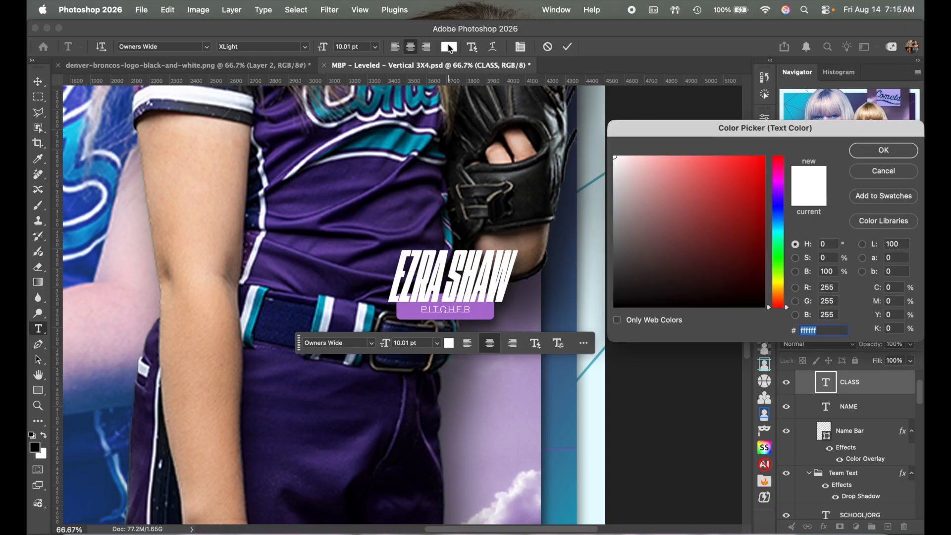
left_click(395, 136)
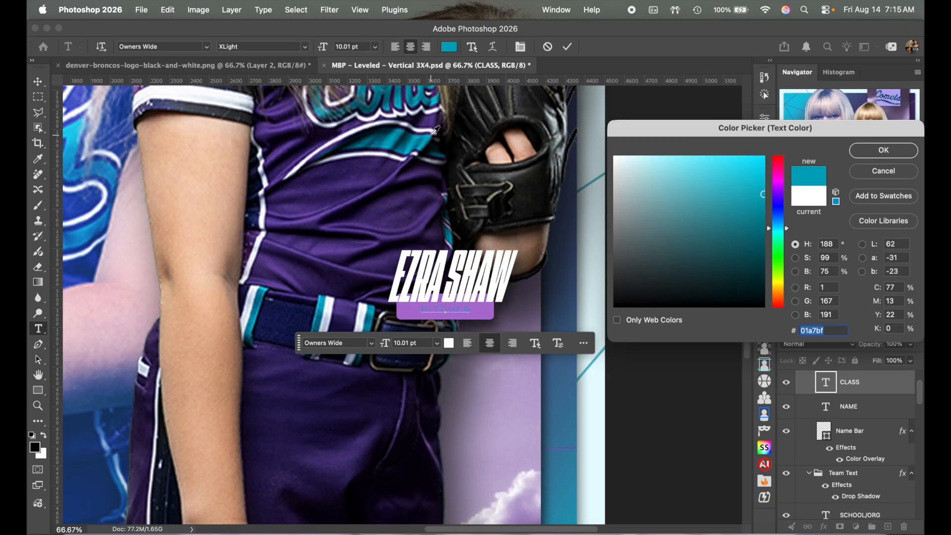
left_click(615, 158)
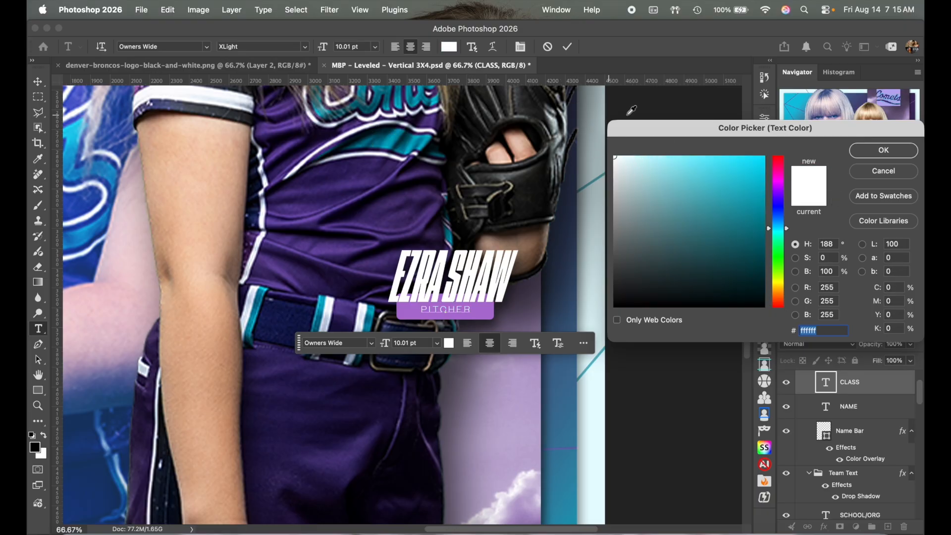
left_click(877, 151)
left_click(568, 47)
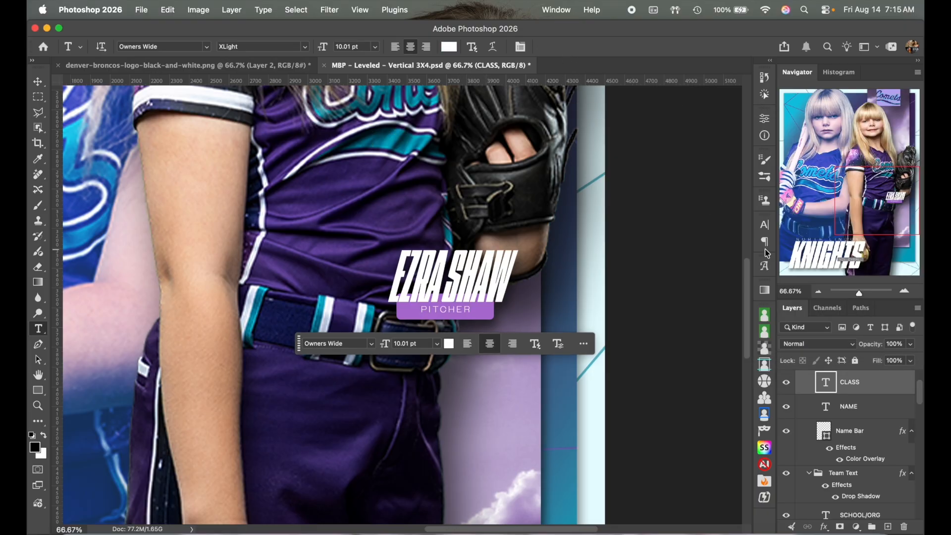
left_click(817, 292)
left_click(818, 292)
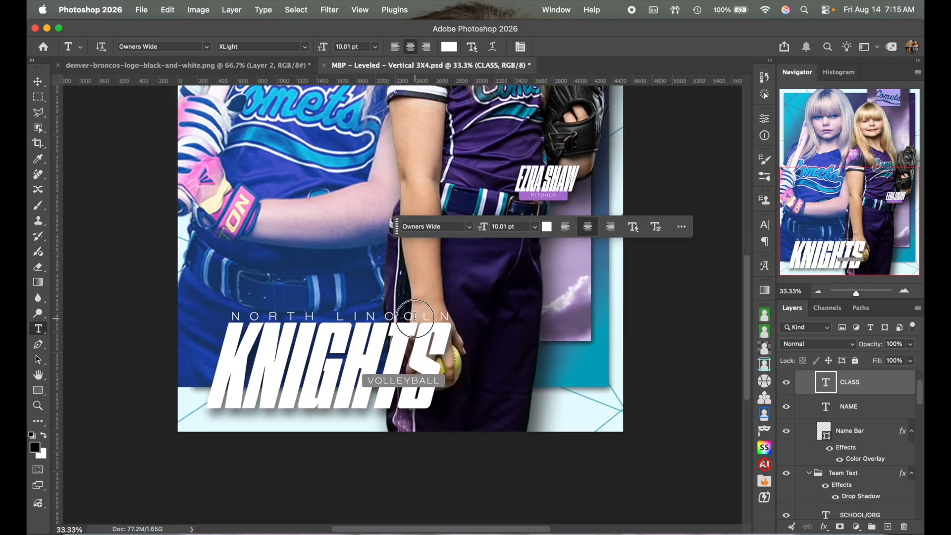
Step: Leave the NORTH LINCOLN line unchanged and collapse the Team Text group
left_click(414, 316)
key("super+a")
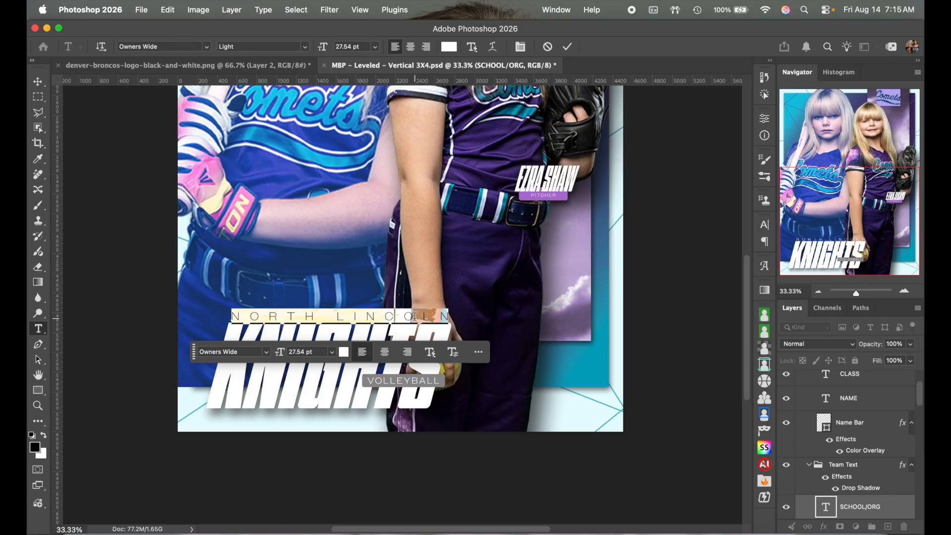
left_click(567, 46)
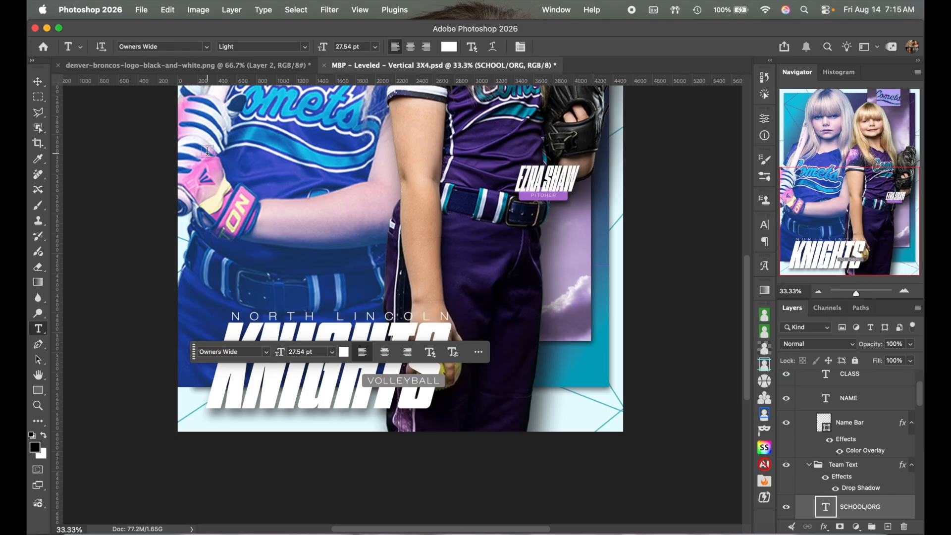
left_click(811, 471)
left_click(809, 465)
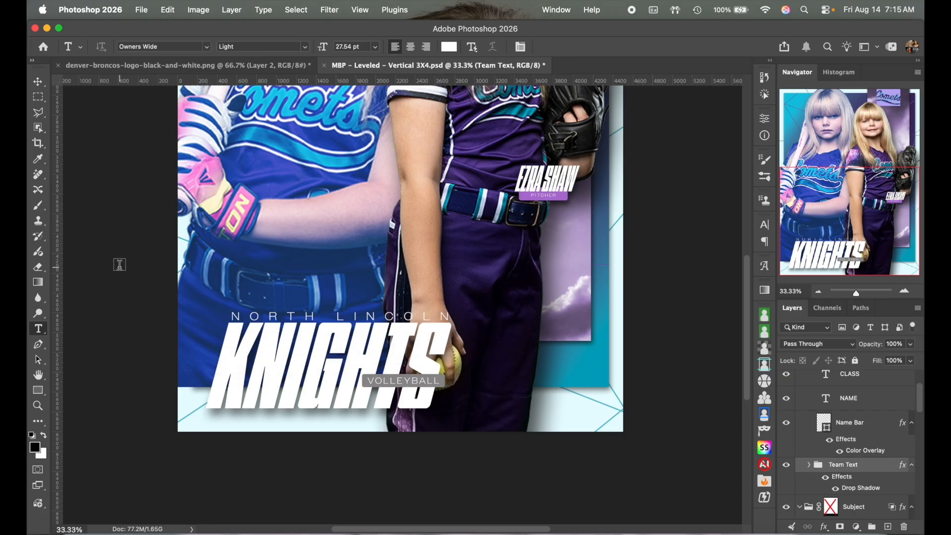
Step: Replace VOLLEYBALL with SOFTBALL and select the bar behind it
left_click(404, 384)
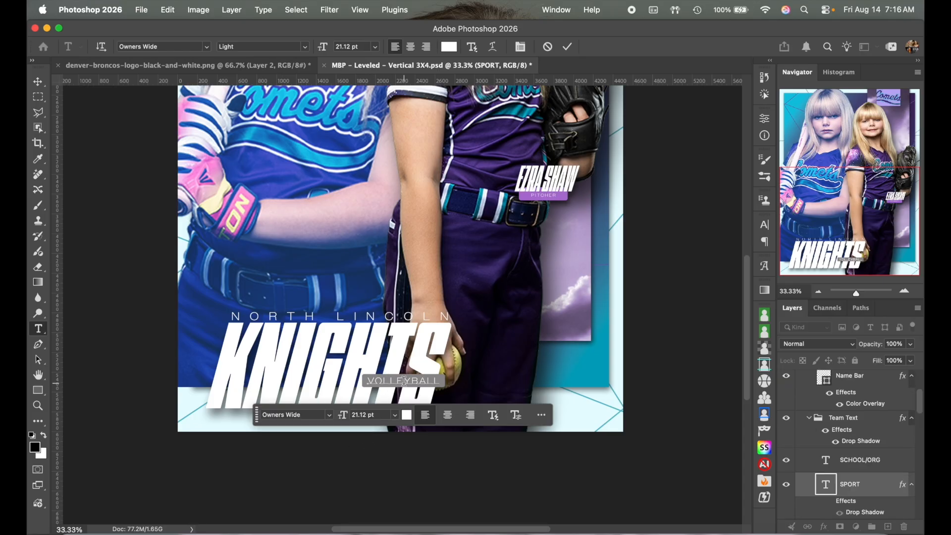
key("super+a")
type("SEOF")
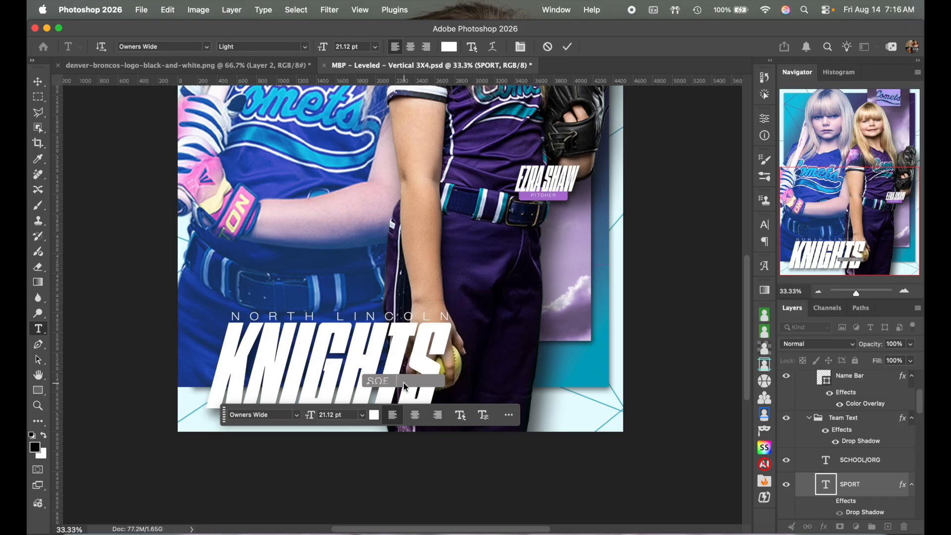
type("TBALL")
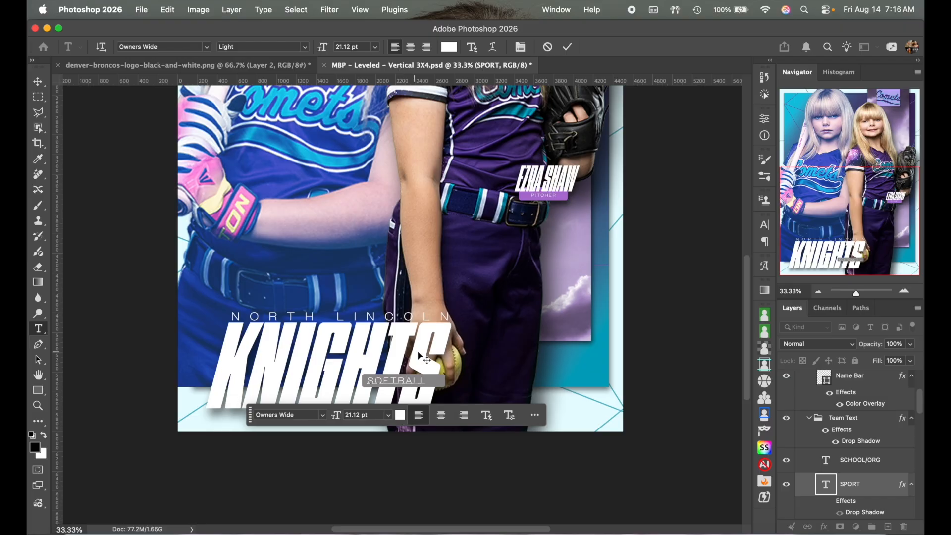
left_click(567, 49)
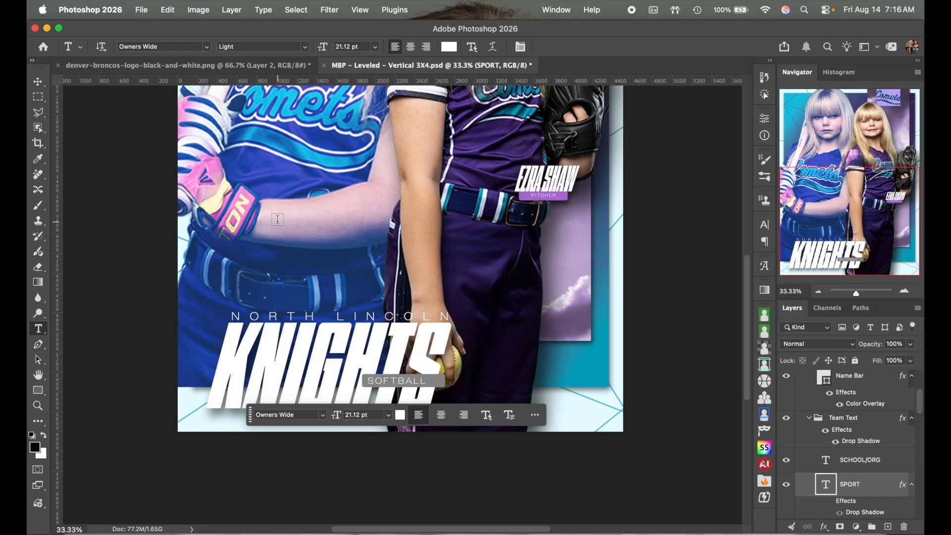
left_click(38, 81)
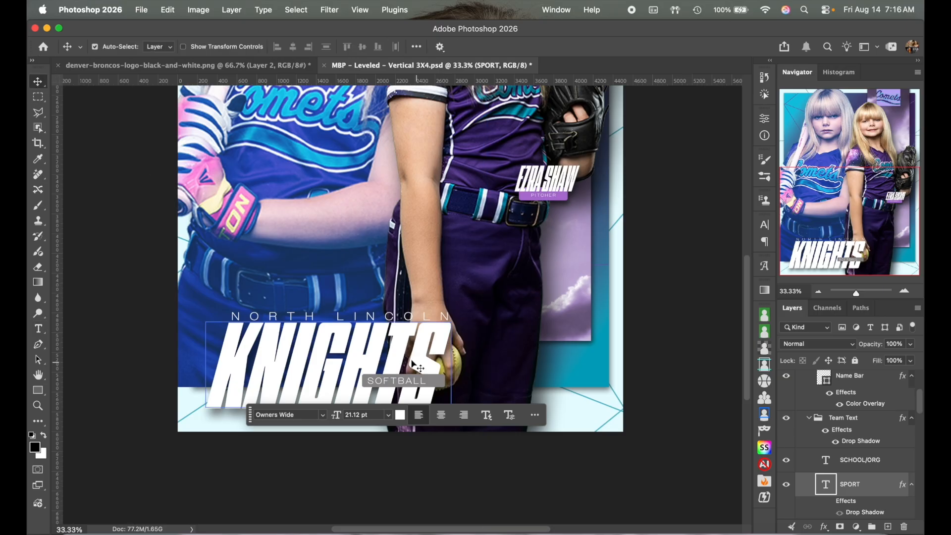
left_click(436, 385)
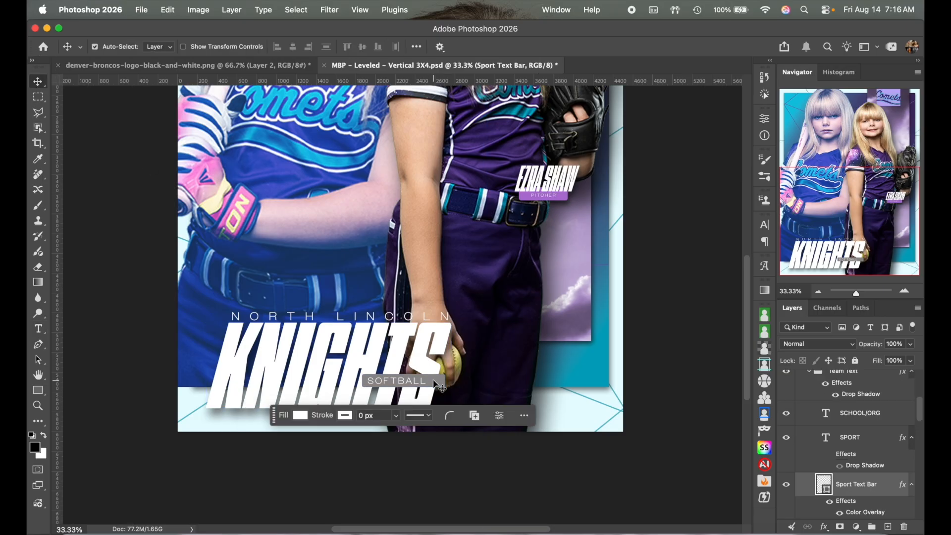
Step: Narrow the Sport Text Bar behind SOFTBALL to about 85% width, then deselect all layers
left_click(905, 290)
left_click(905, 291)
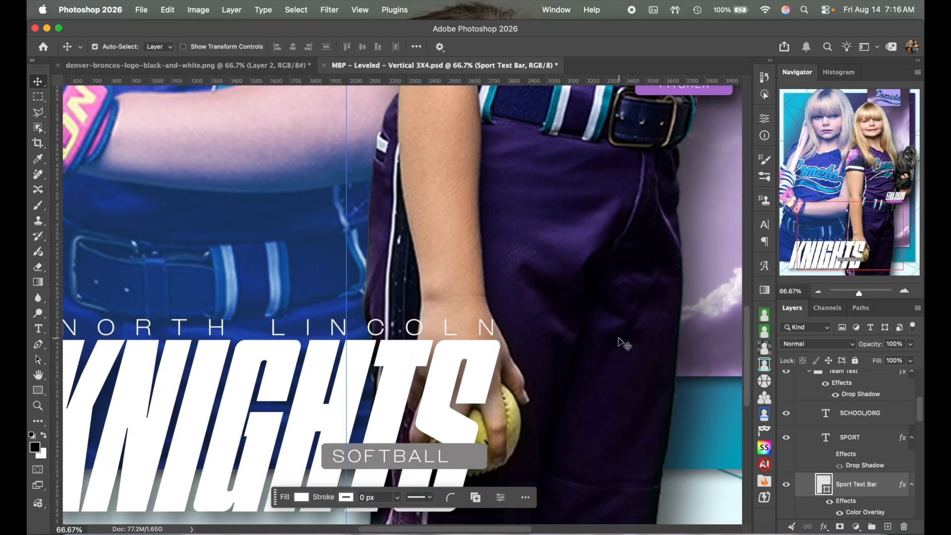
scroll(623, 340, "down", 3)
scroll(623, 340, "left", 2)
left_click(547, 344)
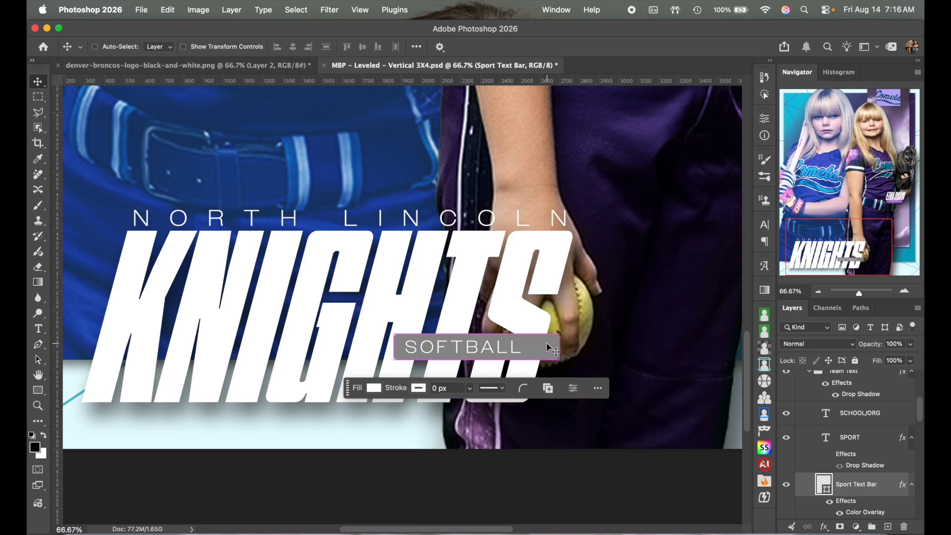
key("super+t")
left_click_drag(558, 346, 529, 345)
left_click(628, 46)
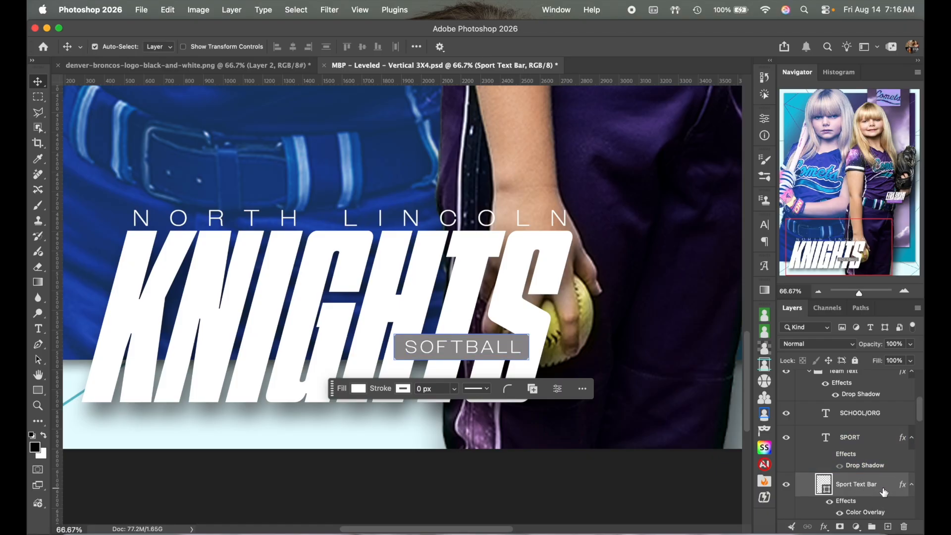
left_click(872, 440)
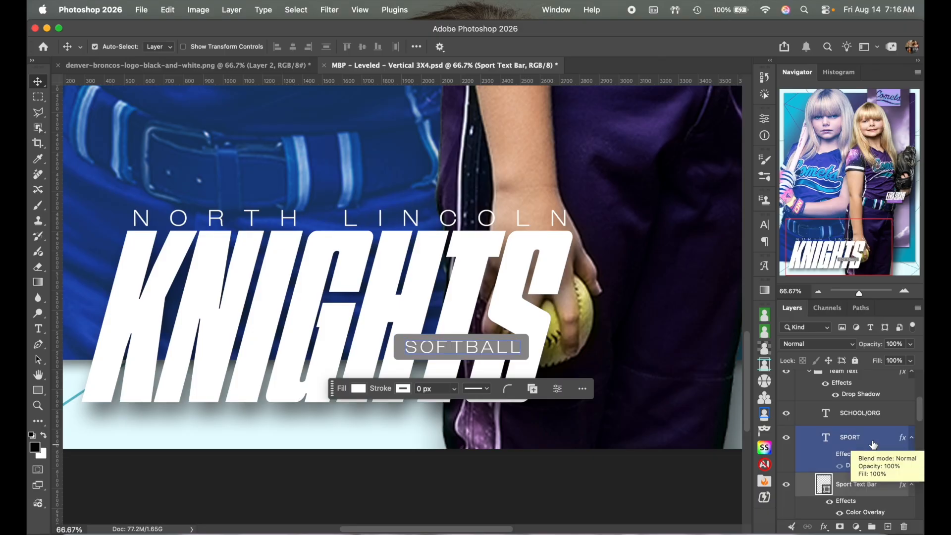
left_click(873, 445, "super")
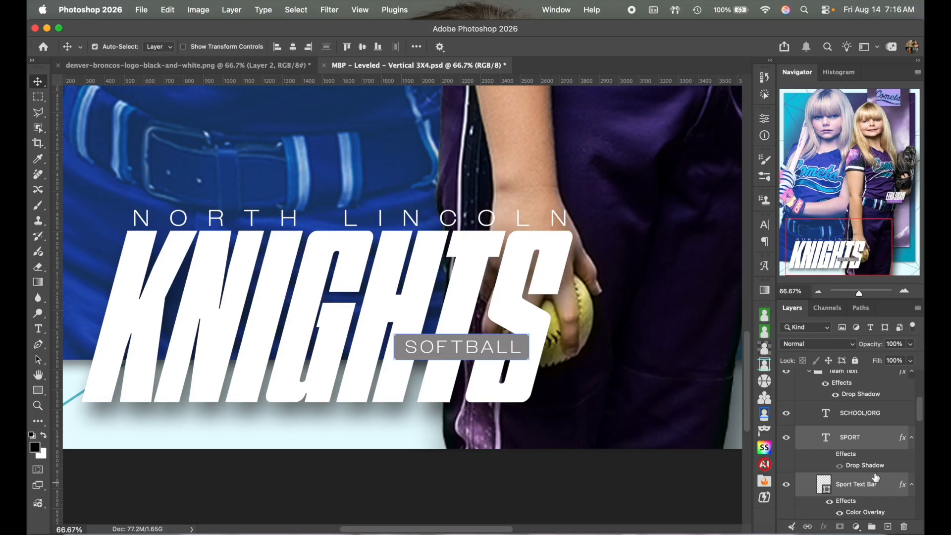
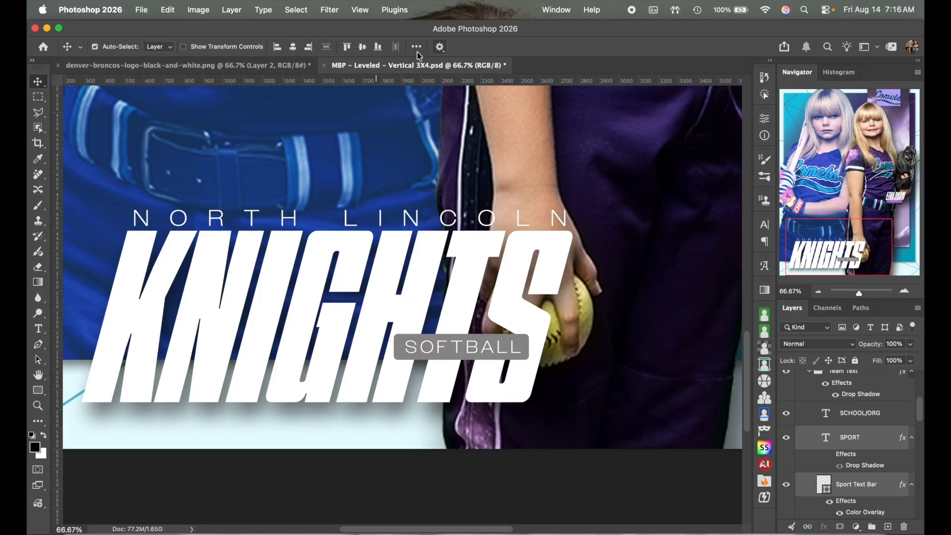
Step: Centre the SOFTBALL text horizontally on its grey bar, then select the Sport Text Bar layer
left_click(293, 48)
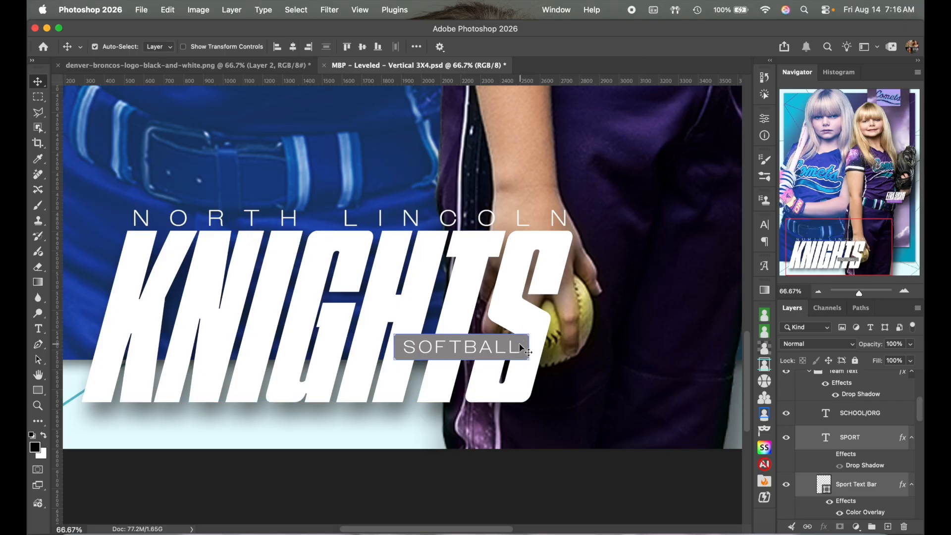
scroll(616, 279, "right", 5)
scroll(613, 277, "up", 4)
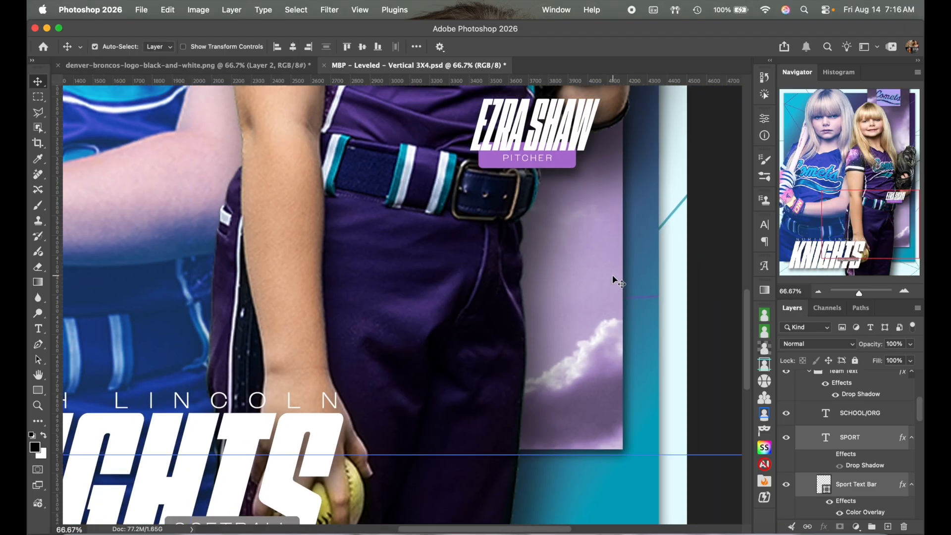
left_click(818, 291)
left_click(823, 486)
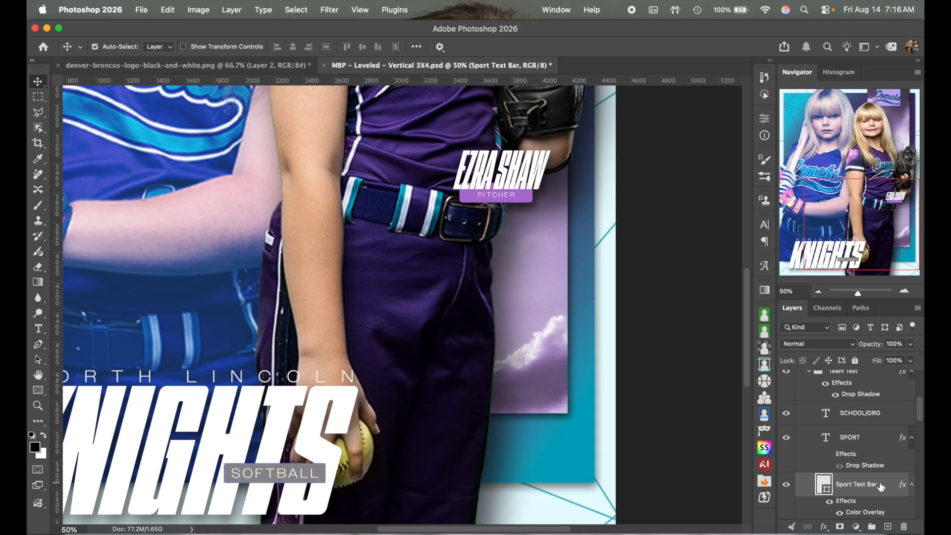
Step: Change the SOFTBALL bar's Color Overlay to the PITCHER bar's purple (ad72d1)
double_click(886, 486)
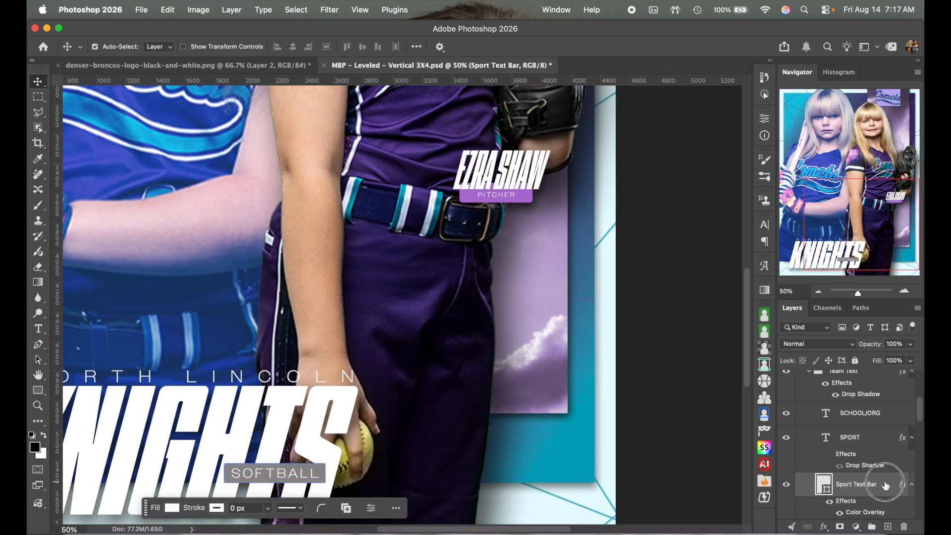
left_click_drag(451, 228, 371, 231)
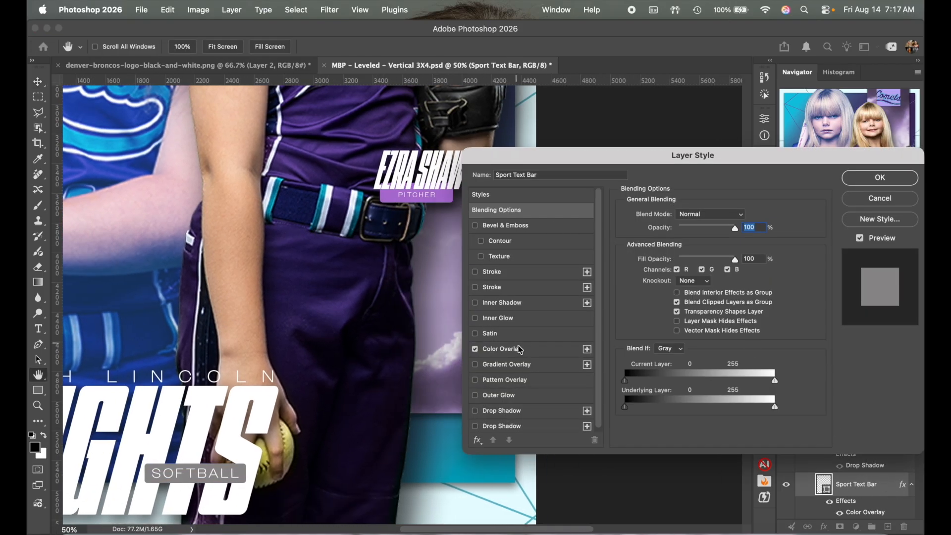
left_click(533, 354)
left_click(742, 216)
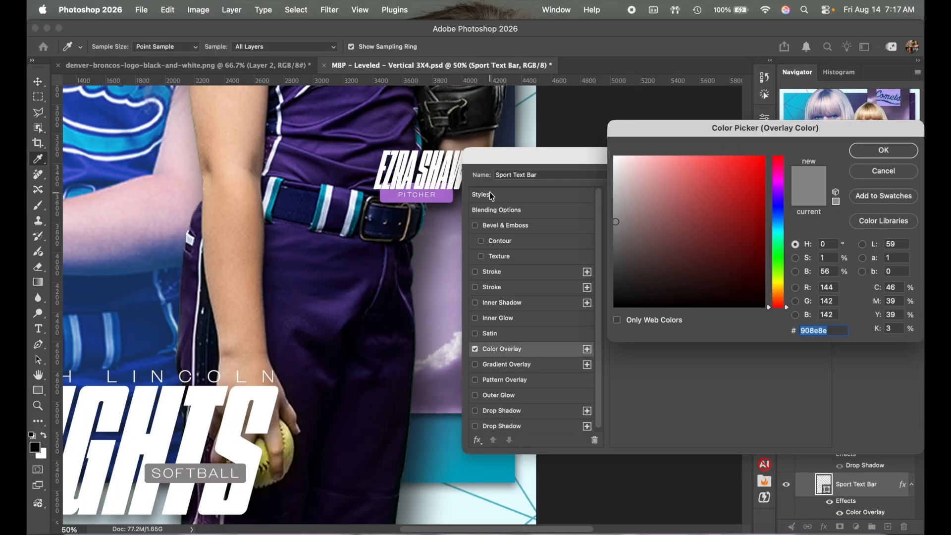
left_click(448, 192)
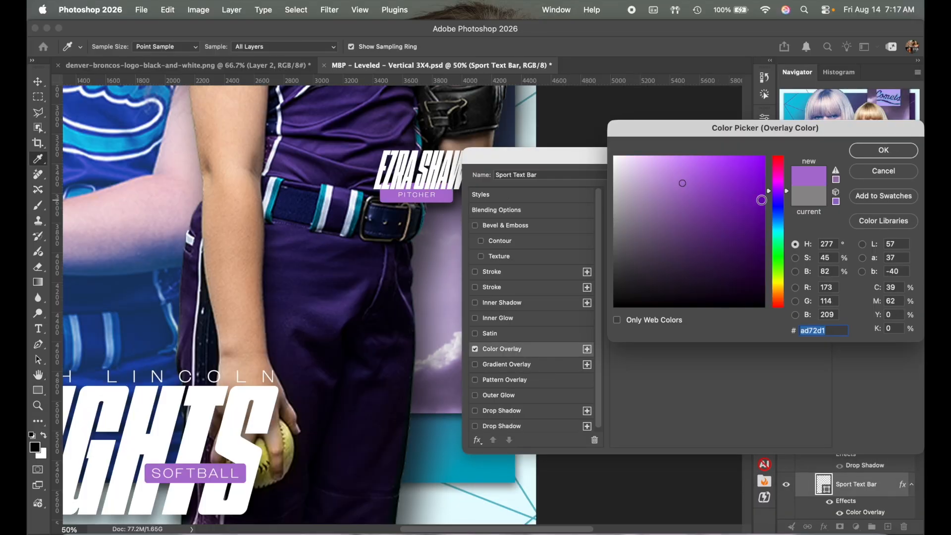
left_click(883, 154)
left_click(871, 177)
scroll(485, 278, "left", 8)
scroll(486, 278, "down", 3)
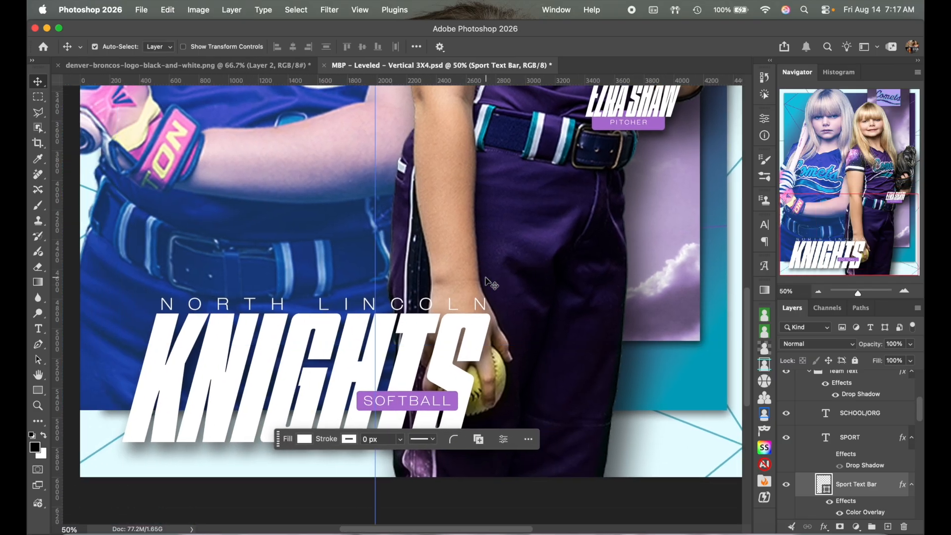
Step: Retype the big KNIGHTS team name as COMETS and commit the text edit
left_click(38, 328)
left_click(265, 369)
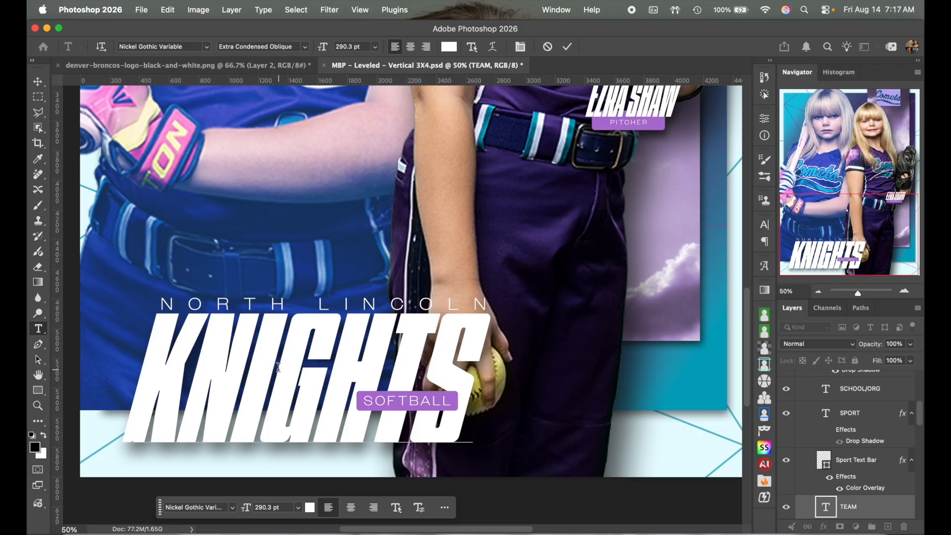
key("super")
key("super+a")
type("CO")
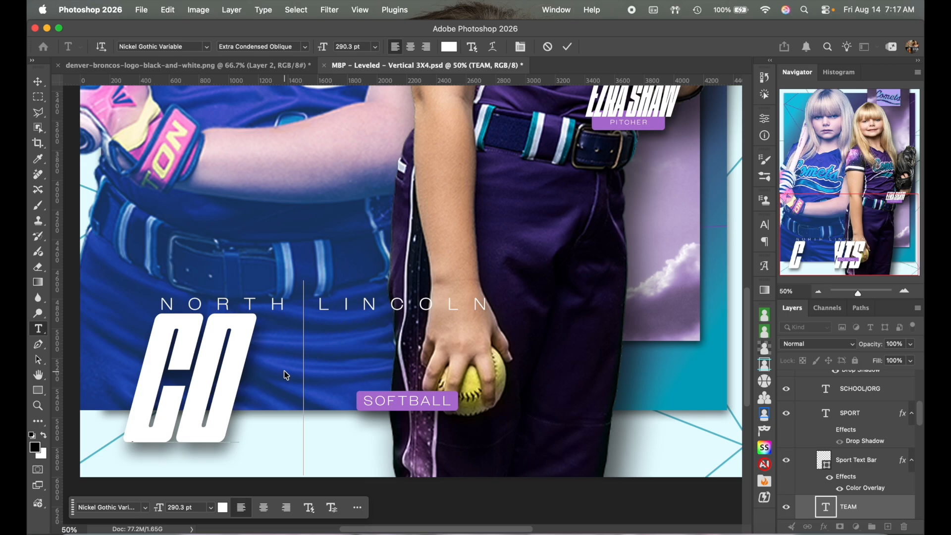
type("METS")
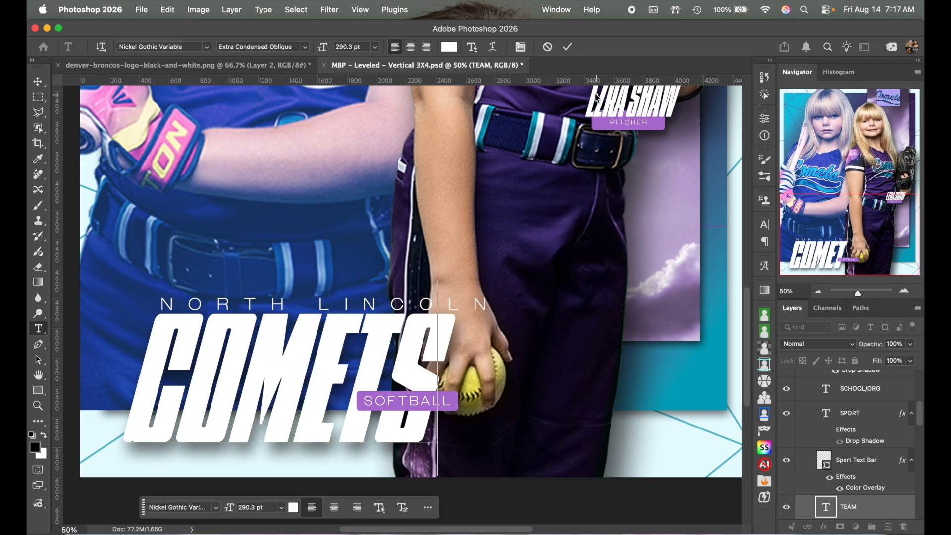
left_click(568, 46)
scroll(837, 462, "down", 2)
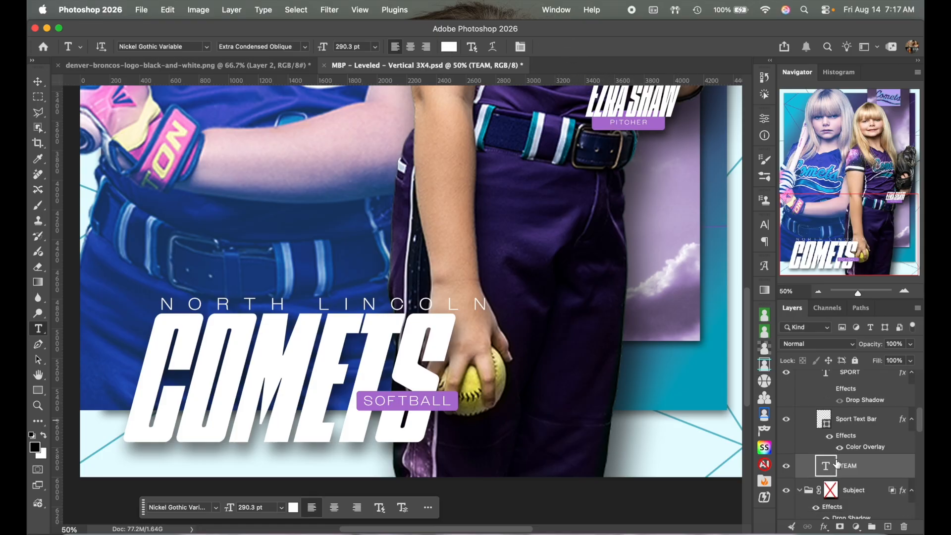
scroll(837, 463, "up", 3)
left_click(818, 292)
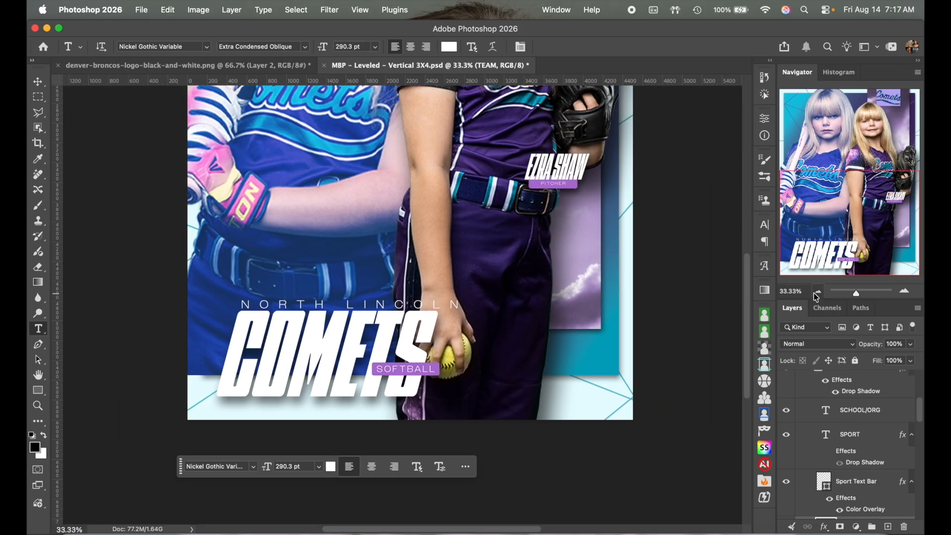
Step: Replace the NORTH LINCOLN line above COMETS with the 10U organisation name
left_click(397, 304)
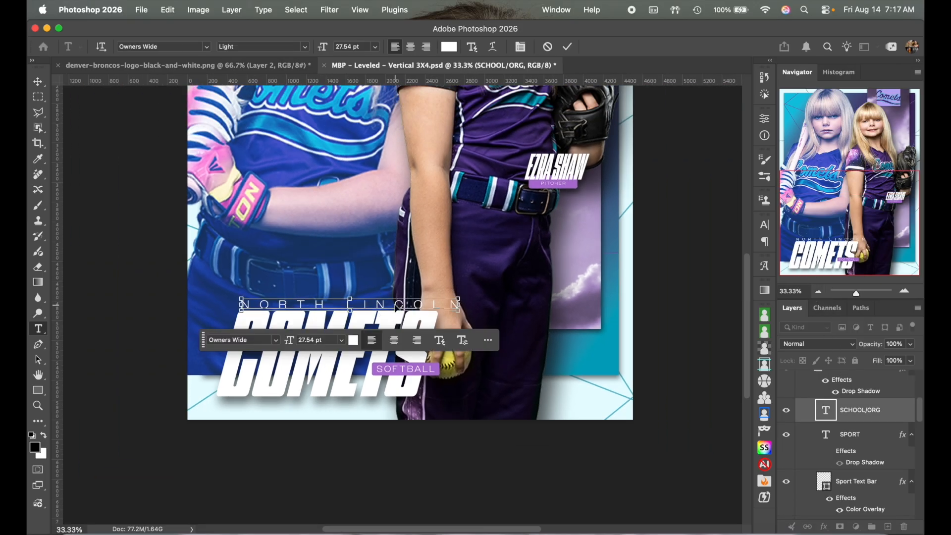
key("super+a")
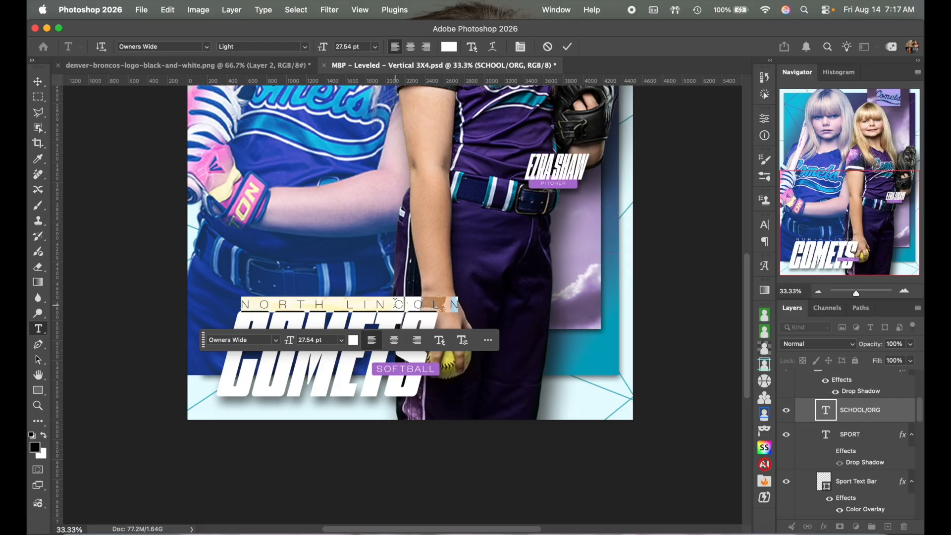
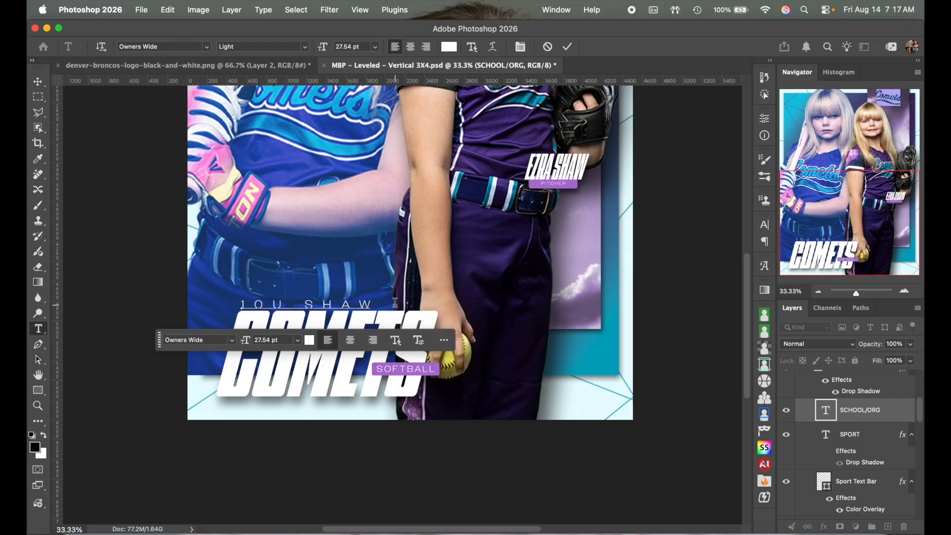
Step: Widen the new line's tracking to 1780 in the Character panel and commit
key("super+a")
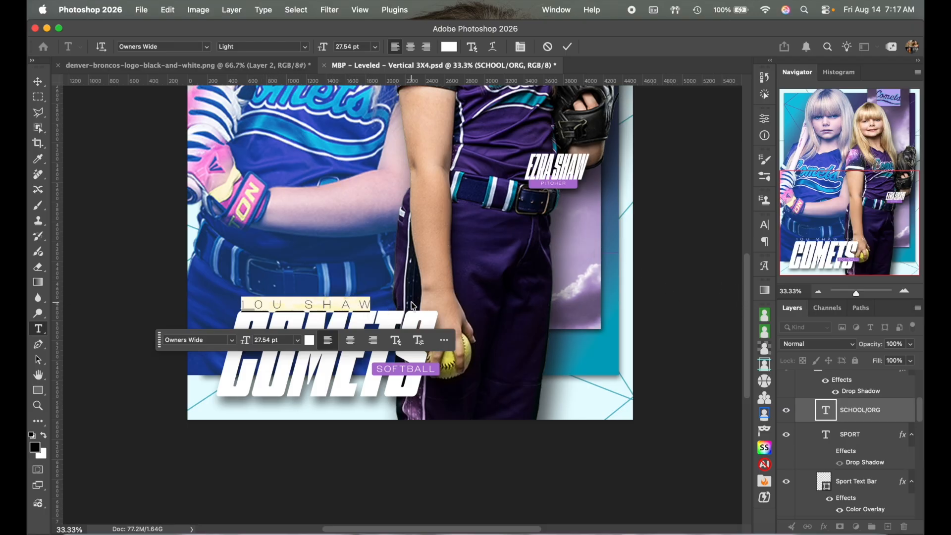
left_click(766, 227)
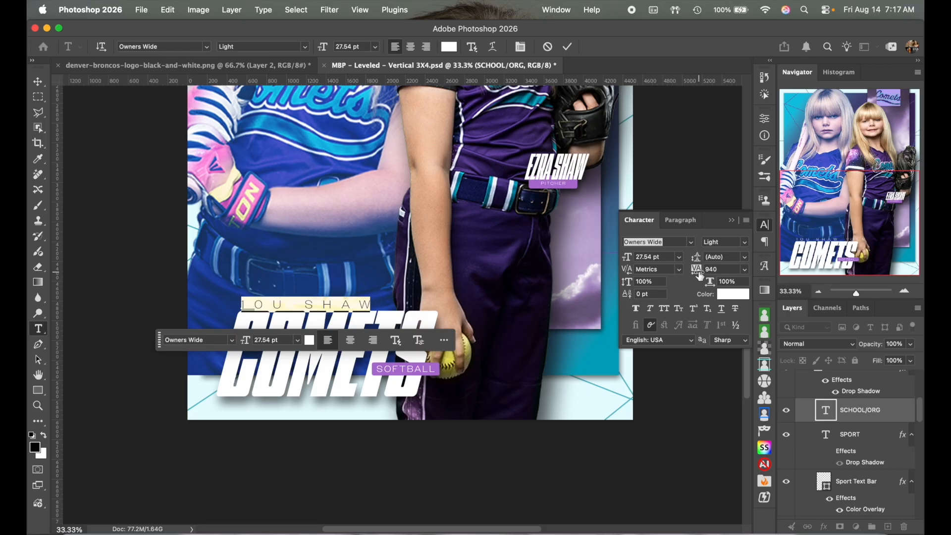
left_click(725, 271)
key("shift+Up")
key("shift+Up")
key("shift+Up")
key("shift+Up")
key("shift+Up")
key("shift+Up")
key("shift+Up")
key("shift+Up")
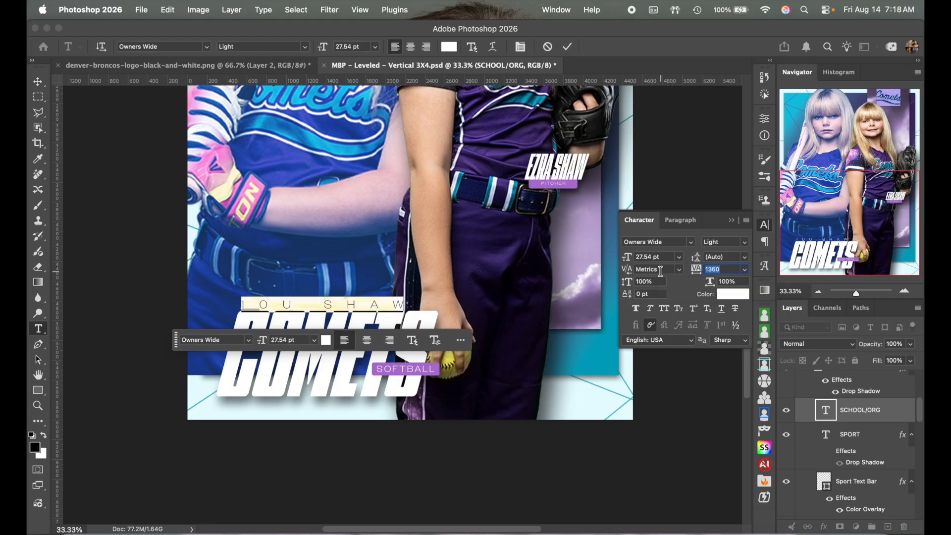
key("shift+Up")
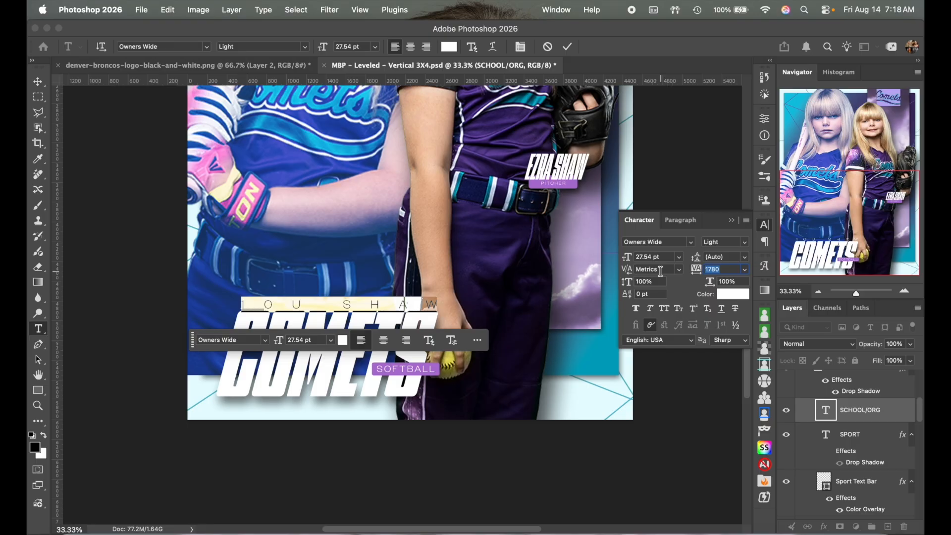
left_click(569, 47)
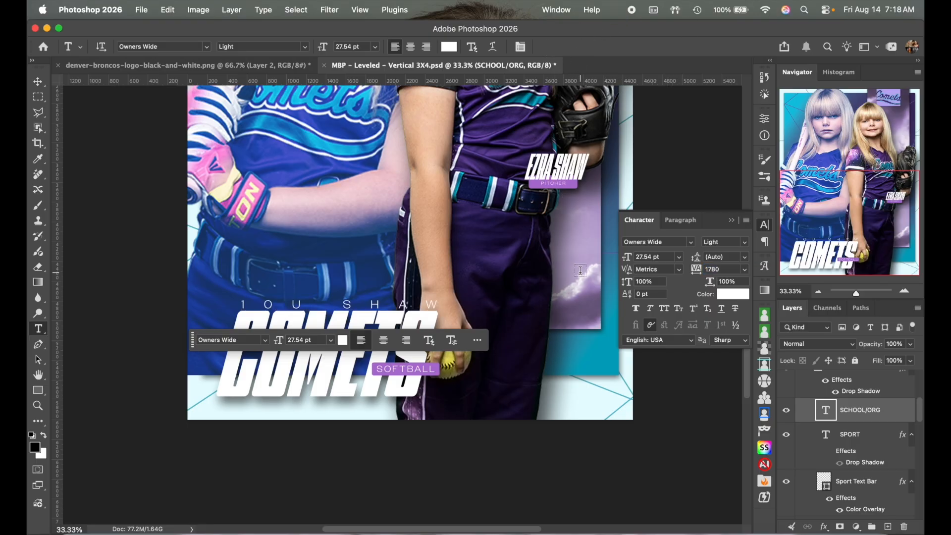
Step: Zoom out to the whole poster and close the Character panel
scroll(580, 269, "up", 3)
scroll(580, 270, "up", 2)
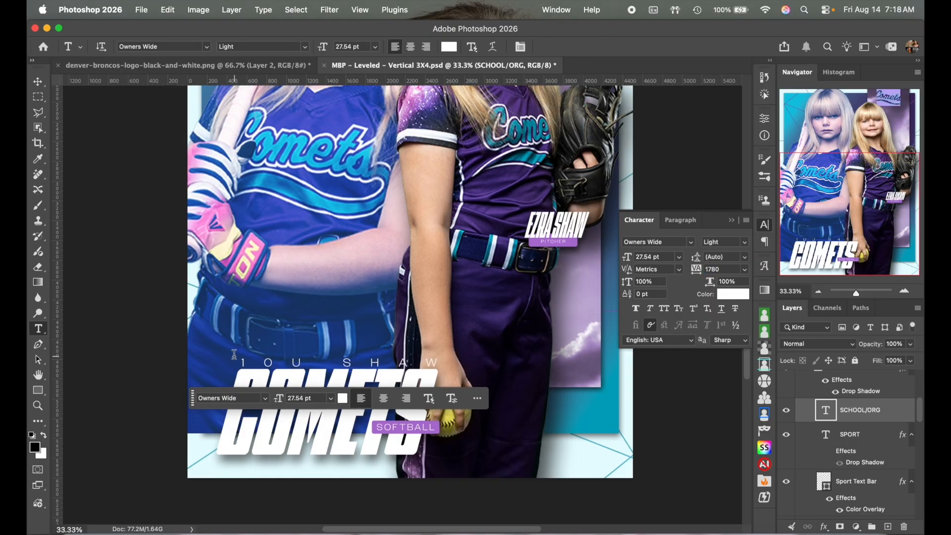
scroll(456, 372, "up", 10)
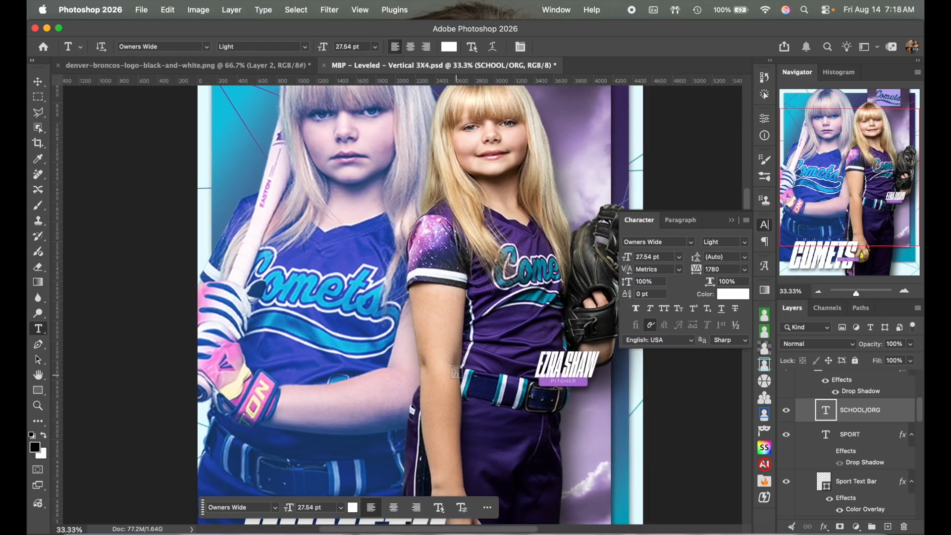
left_click(818, 291)
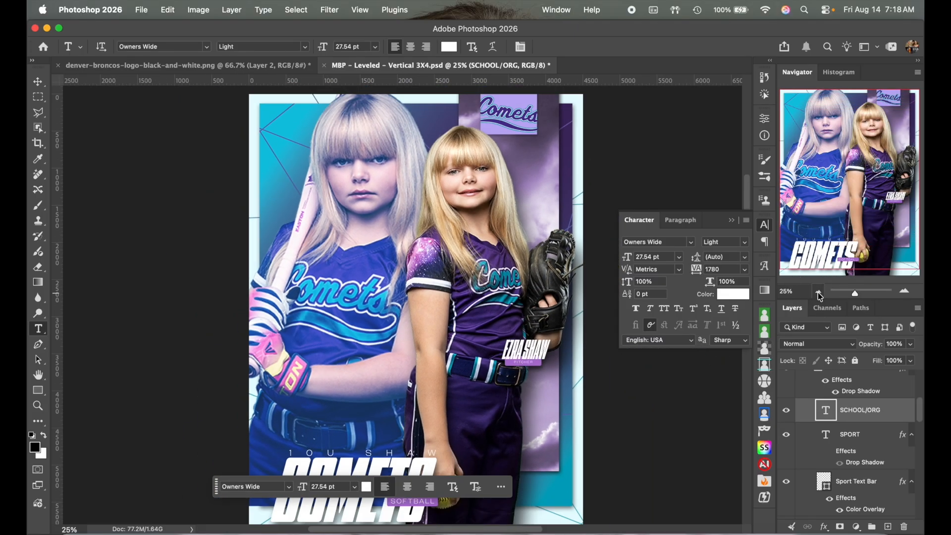
left_click(818, 291)
left_click(764, 225)
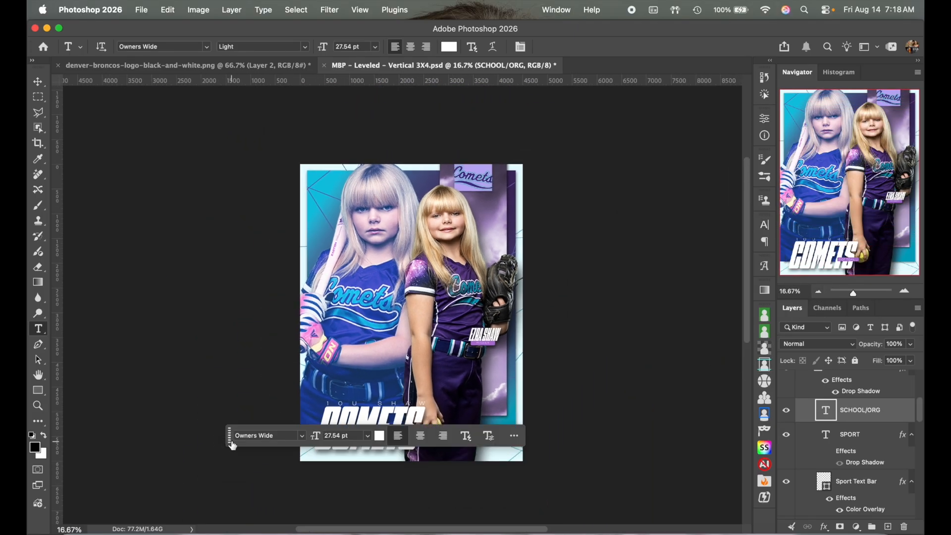
left_click_drag(231, 441, 279, 143)
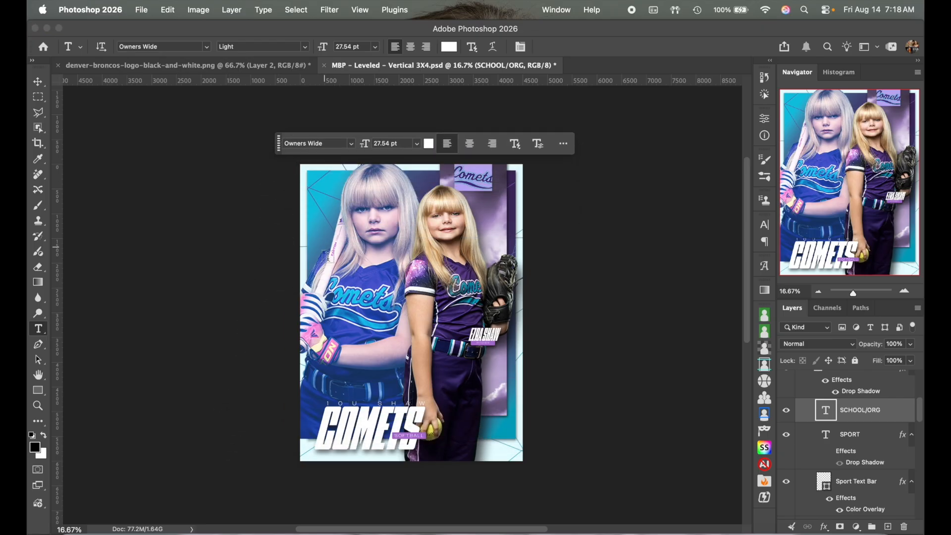
Step: Hide the left girl's photo layer MBP03078
left_click(38, 81)
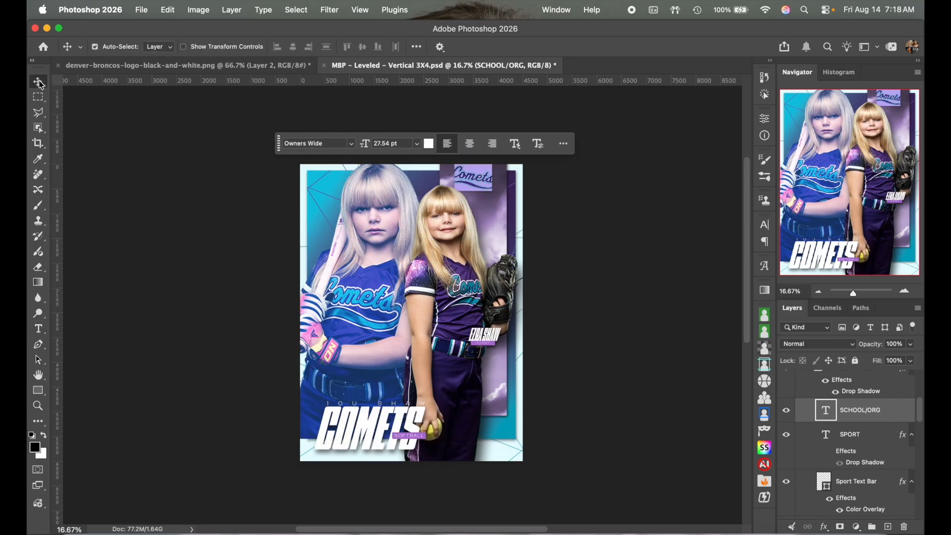
left_click(384, 266)
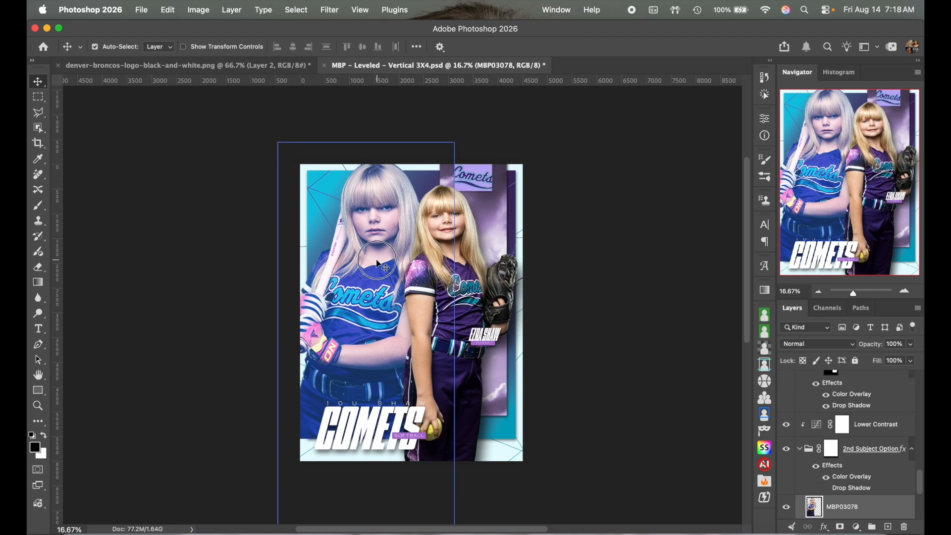
left_click(786, 507)
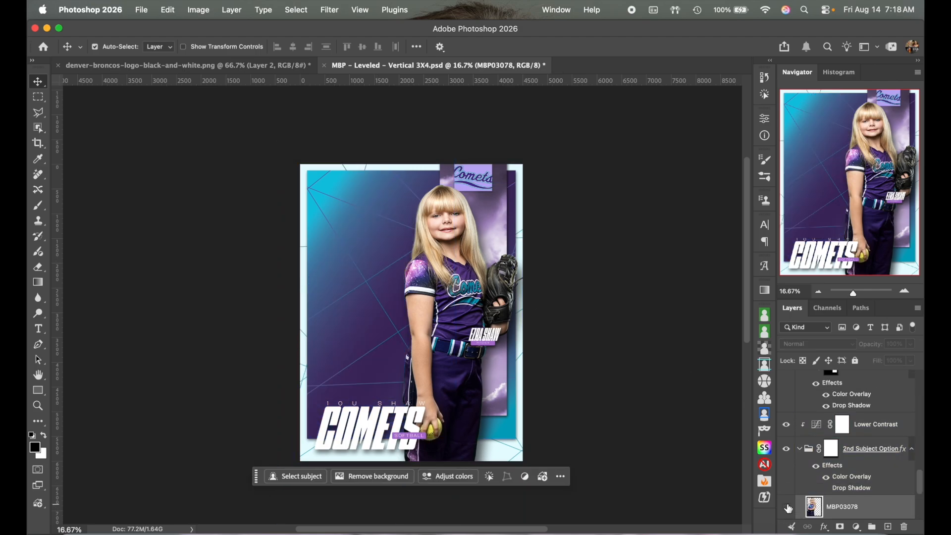
Step: Enlarge the remaining girl MBP03138 to about 109% and shift her left and down
left_click(460, 287)
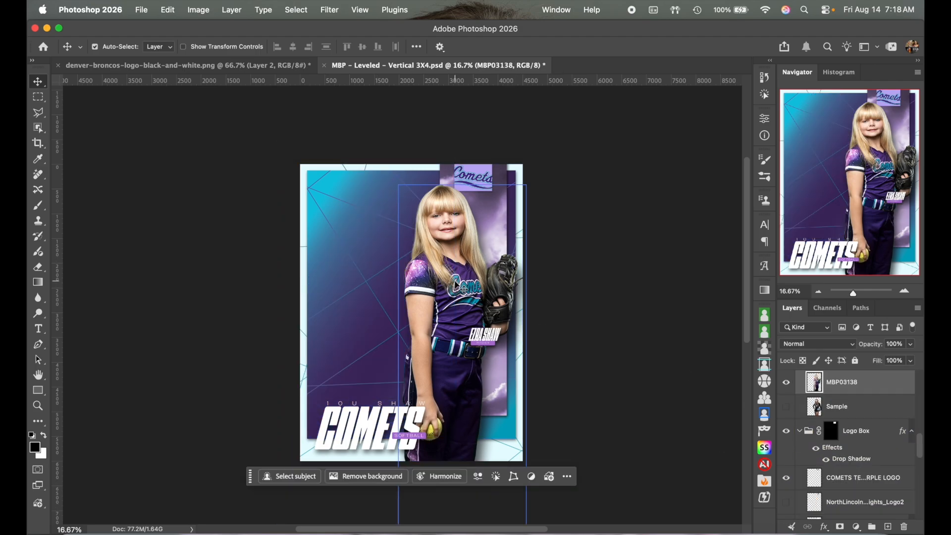
key("super")
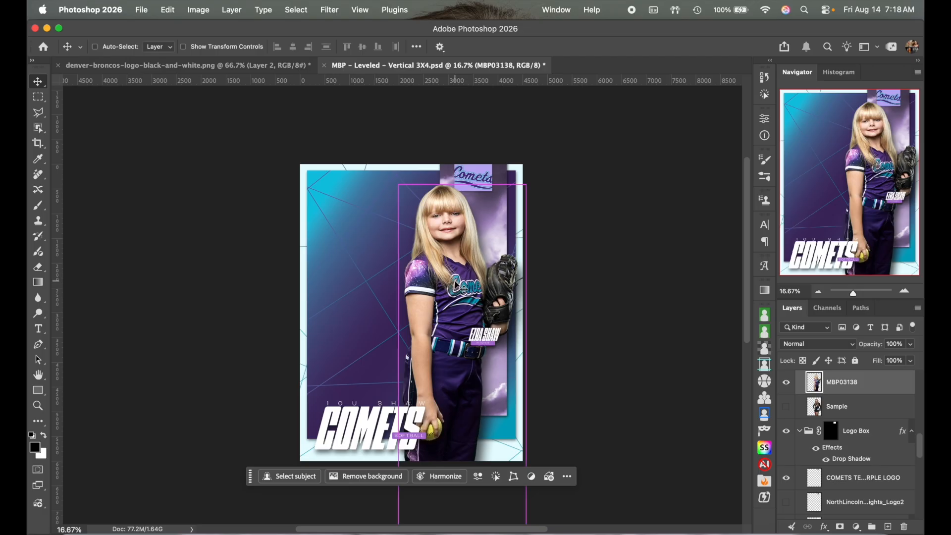
key("super+t")
mouse_move(396, 391)
left_mouse_down()
mouse_move(371, 388)
mouse_move(387, 392)
left_mouse_up()
left_click_drag(471, 337, 443, 336)
key("Return")
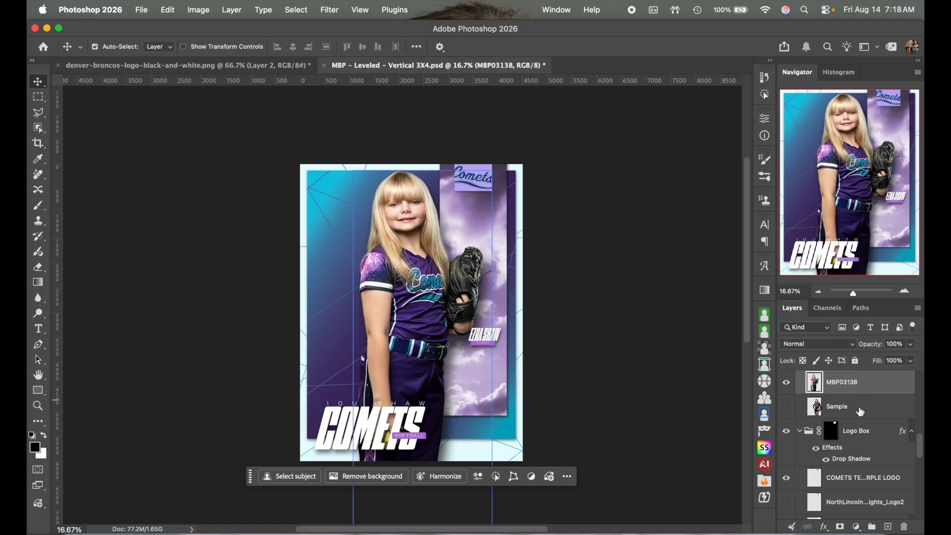
scroll(861, 410, "up", 3)
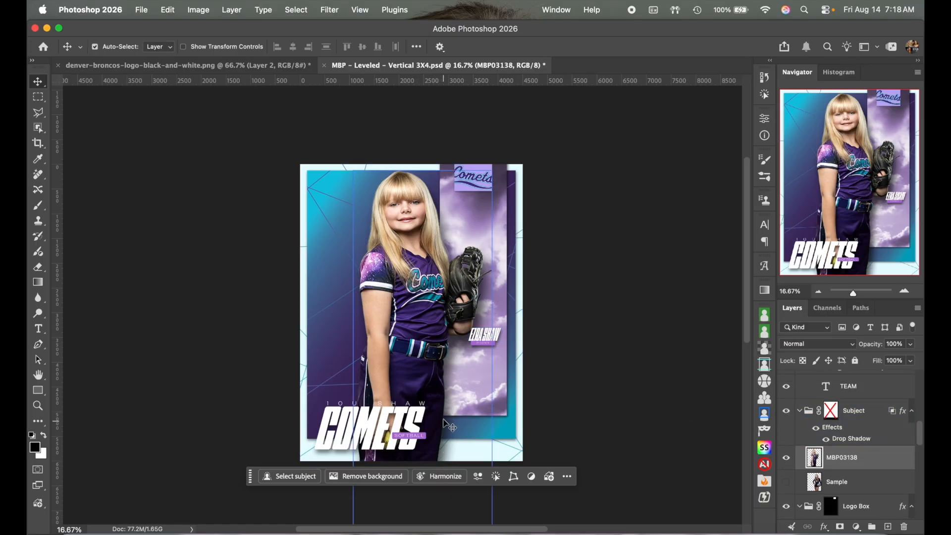
left_click(837, 415)
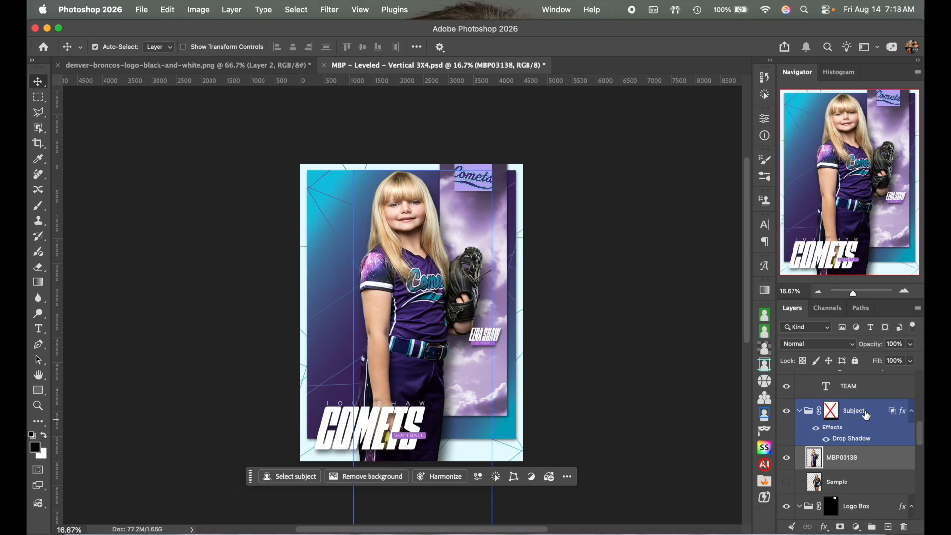
left_click(837, 414)
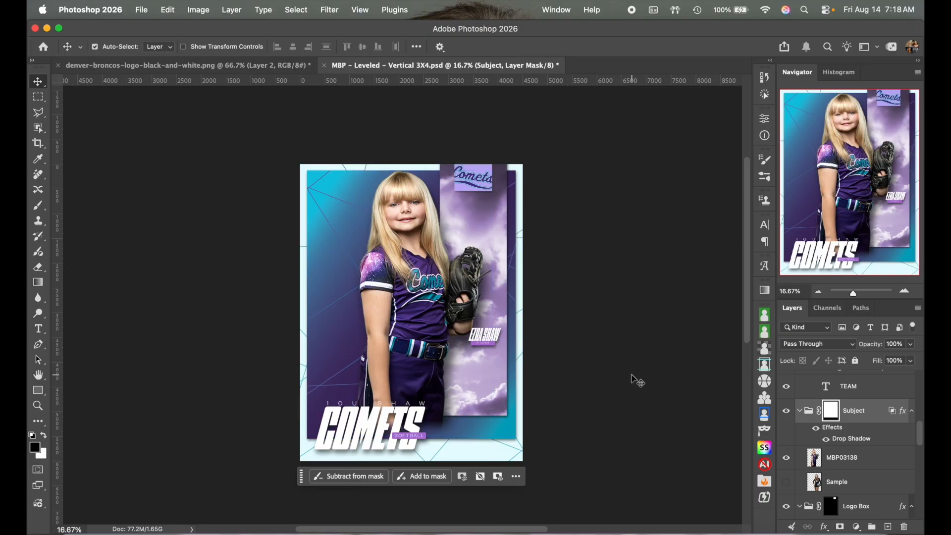
left_click(833, 414, "shift")
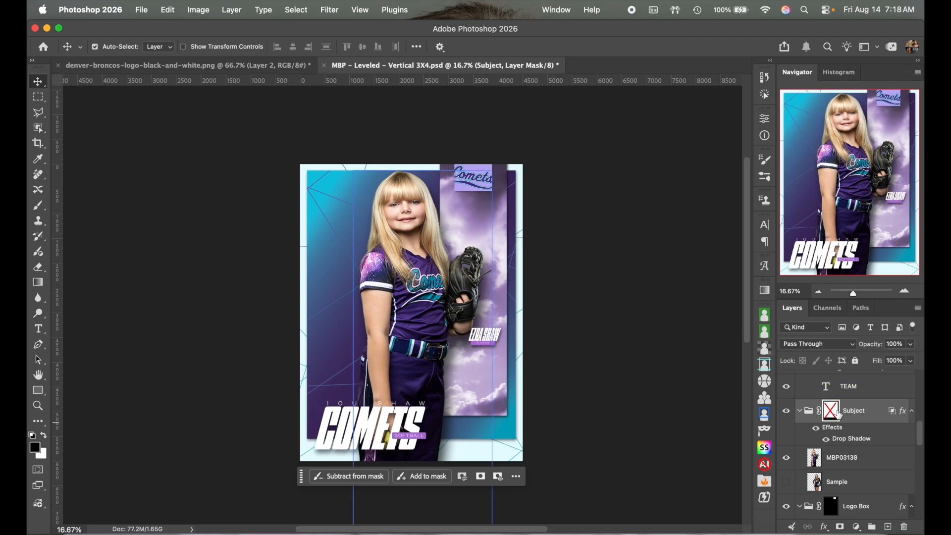
left_click(836, 414, "shift")
left_click(904, 290)
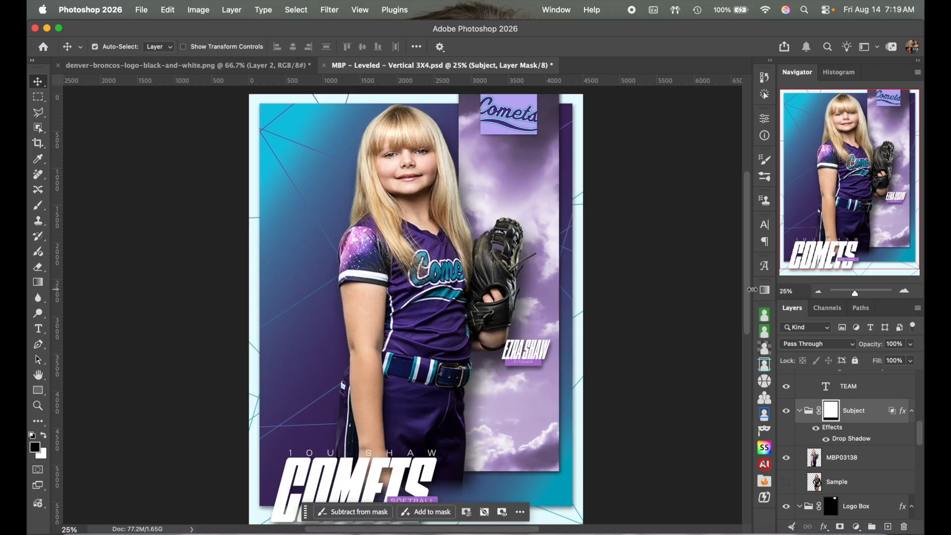
left_click(818, 291)
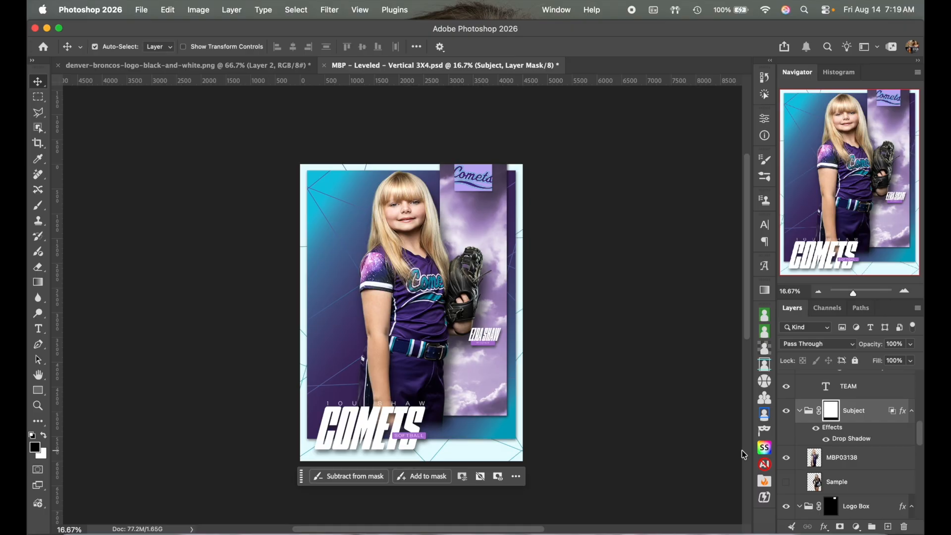
Step: Collapse the Subject and Team Text groups, expand Text, and select the Name Text layer
left_click(800, 411)
scroll(861, 435, "up", 5)
scroll(862, 435, "up", 3)
left_click(847, 438)
left_click(808, 433)
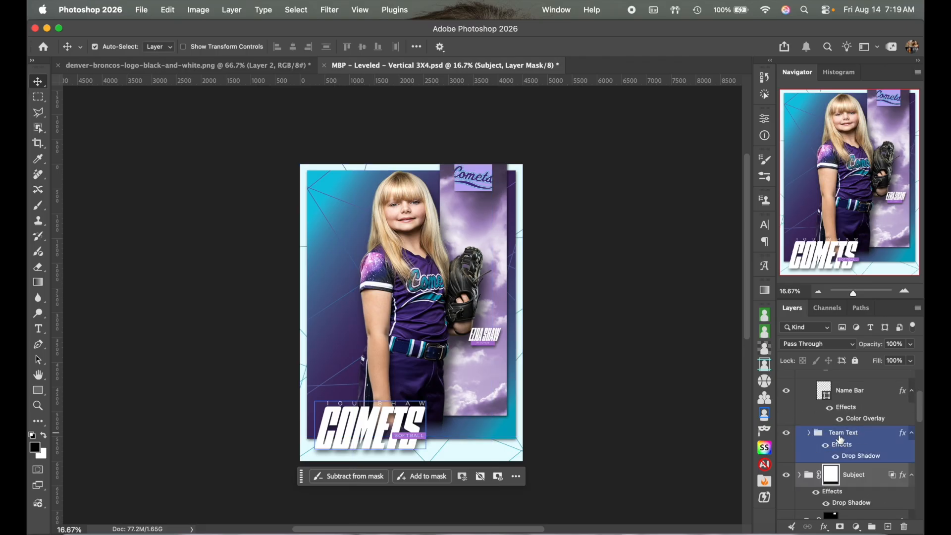
left_click(861, 435)
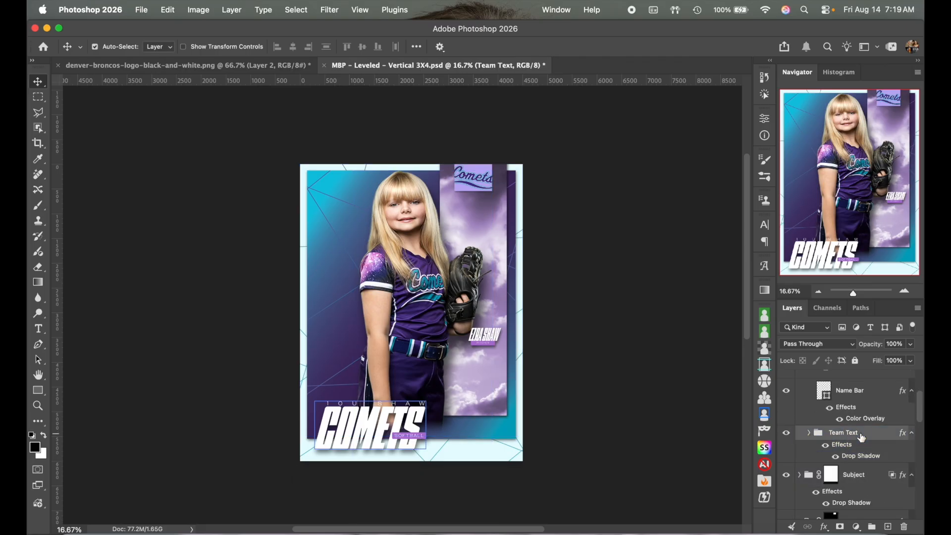
scroll(862, 437, "up", 4)
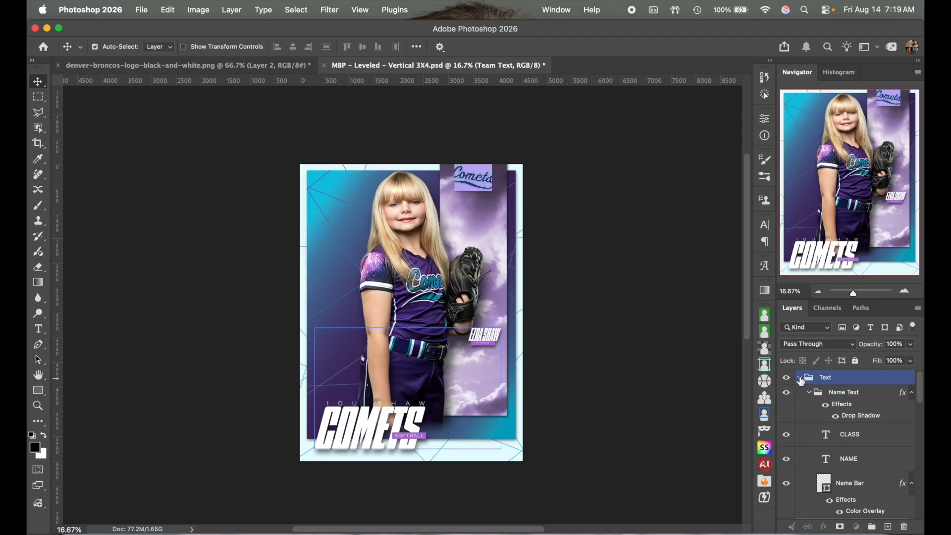
left_click(800, 377)
left_click(799, 377)
left_click(809, 395)
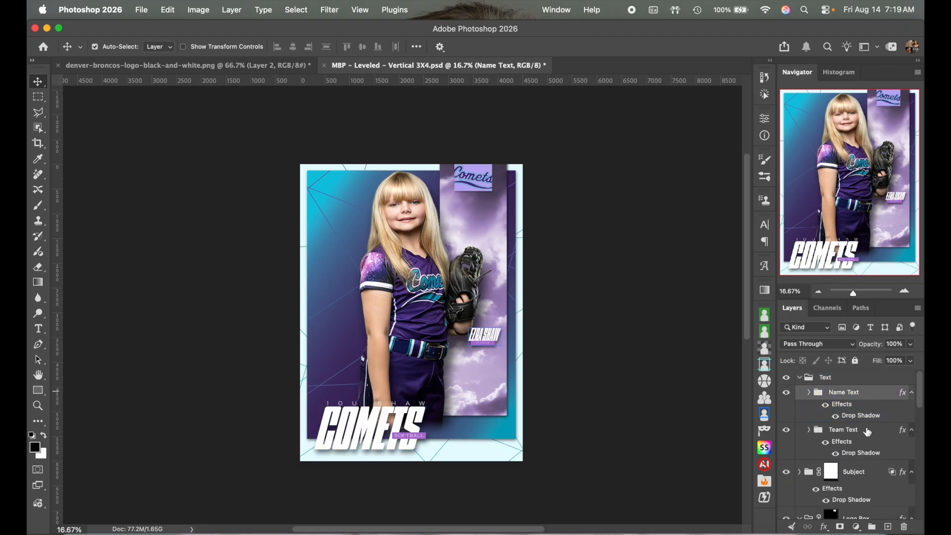
left_click(867, 432)
left_click(872, 395)
Step: Scale the player's name text up to 128.7% and apply the transform
key("cmd+t")
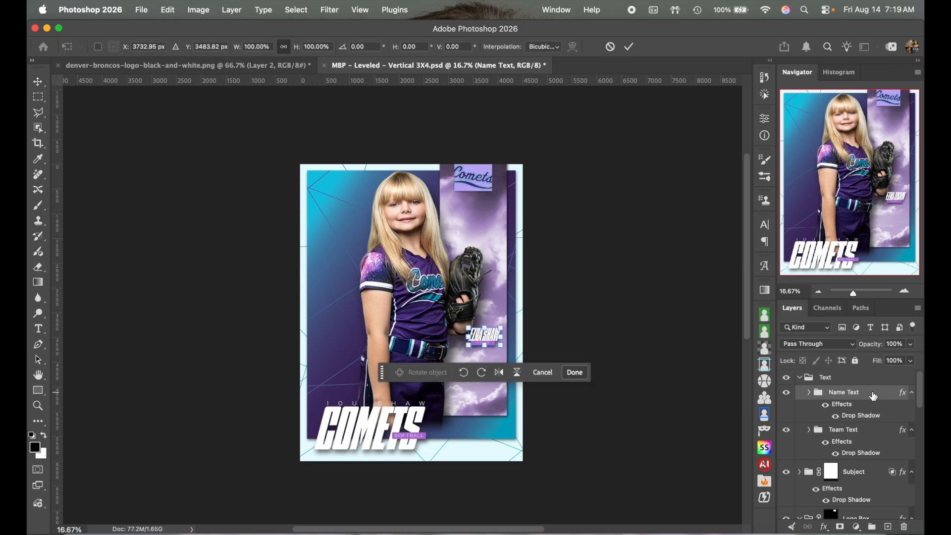
mouse_move(467, 329)
left_mouse_down()
mouse_move(458, 321)
mouse_move(500, 346)
mouse_move(425, 346)
mouse_move(353, 315)
mouse_move(505, 329)
mouse_move(495, 251)
mouse_move(484, 244)
mouse_move(498, 297)
mouse_move(480, 334)
left_mouse_up()
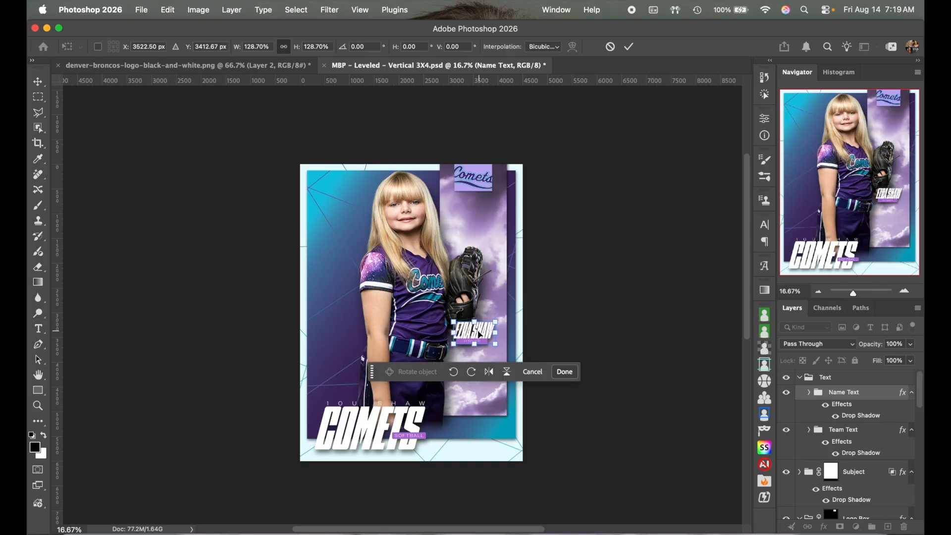
left_click(629, 47)
left_click(905, 291)
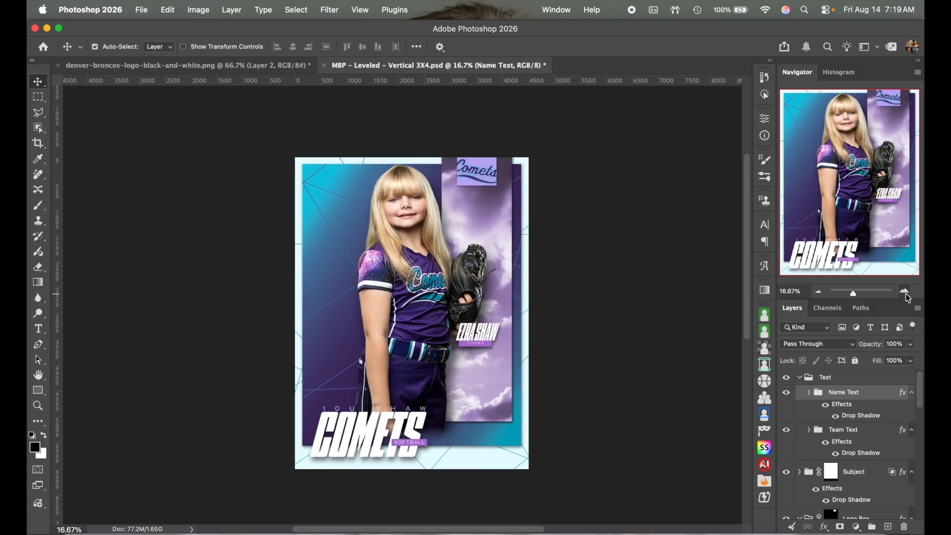
Step: Nudge the girl's photo slightly down on the full-poster view
left_click(819, 292)
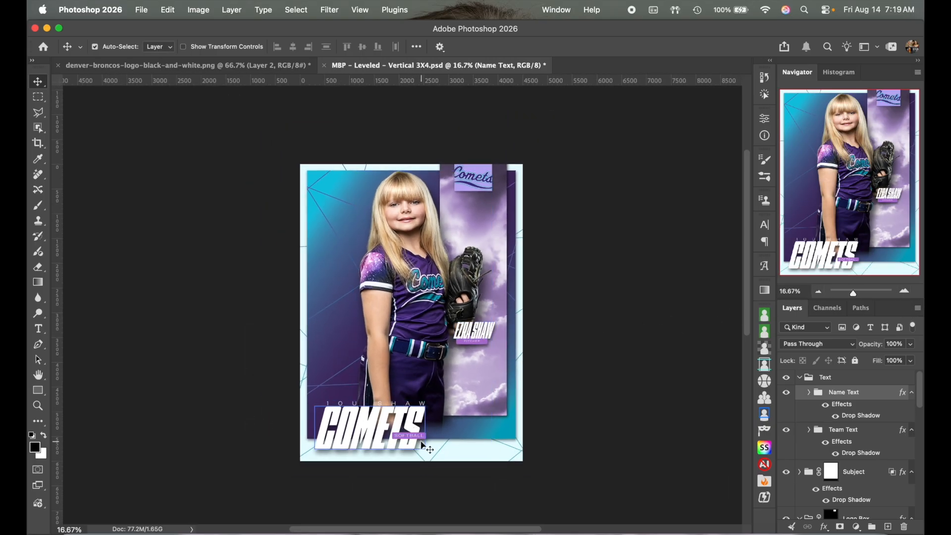
left_click(412, 208)
left_click_drag(412, 208, 412, 213)
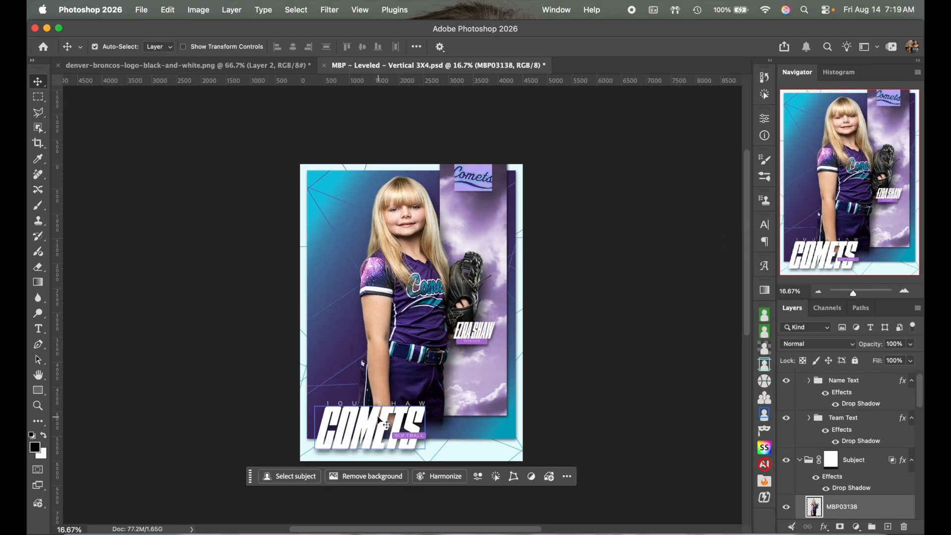
Step: Try shifting the COMETS text right, cancel that transform, and undo the photo nudge
scroll(864, 441, "up", 1)
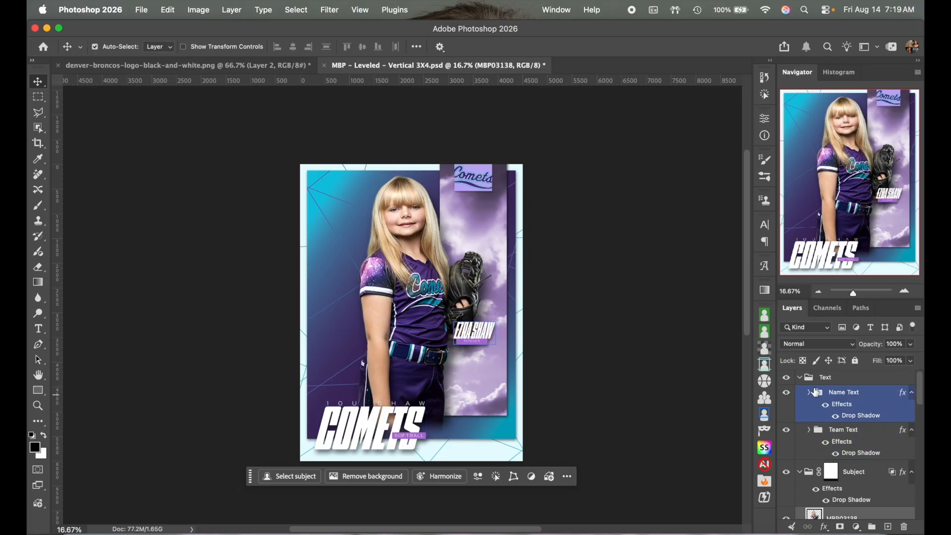
left_click(838, 435)
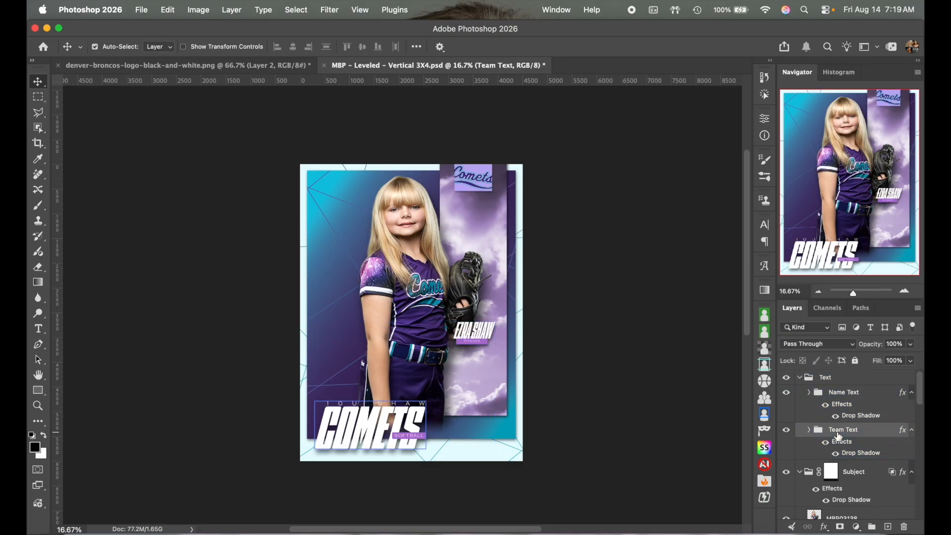
key("super+t")
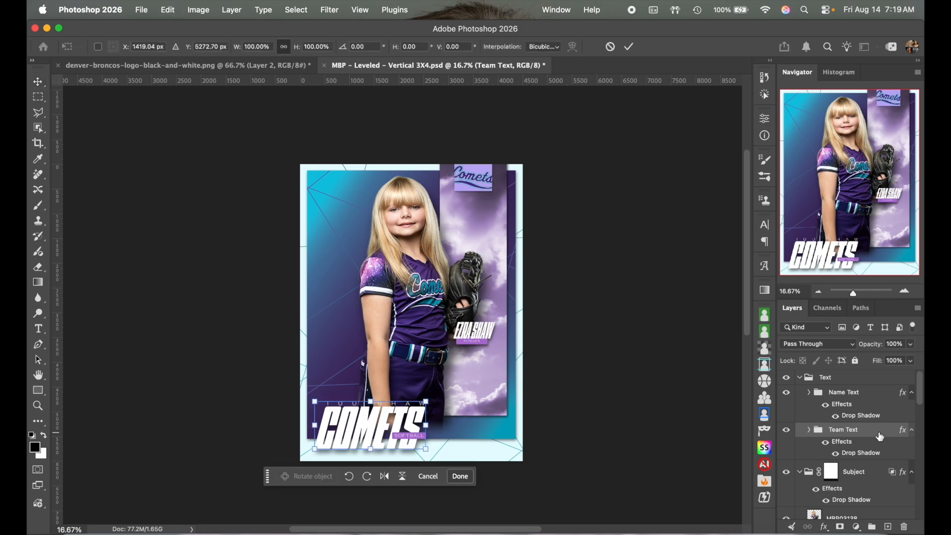
left_click_drag(364, 438, 411, 439)
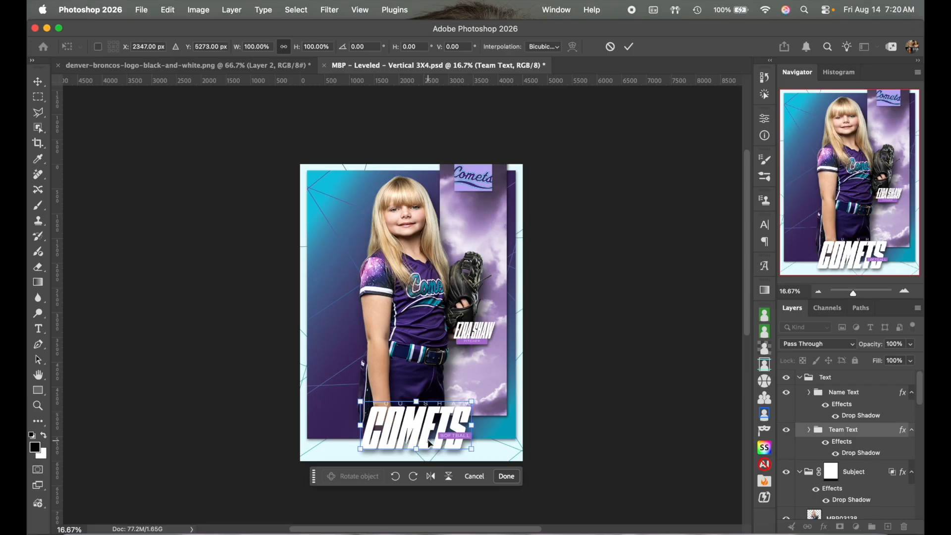
left_click(610, 46)
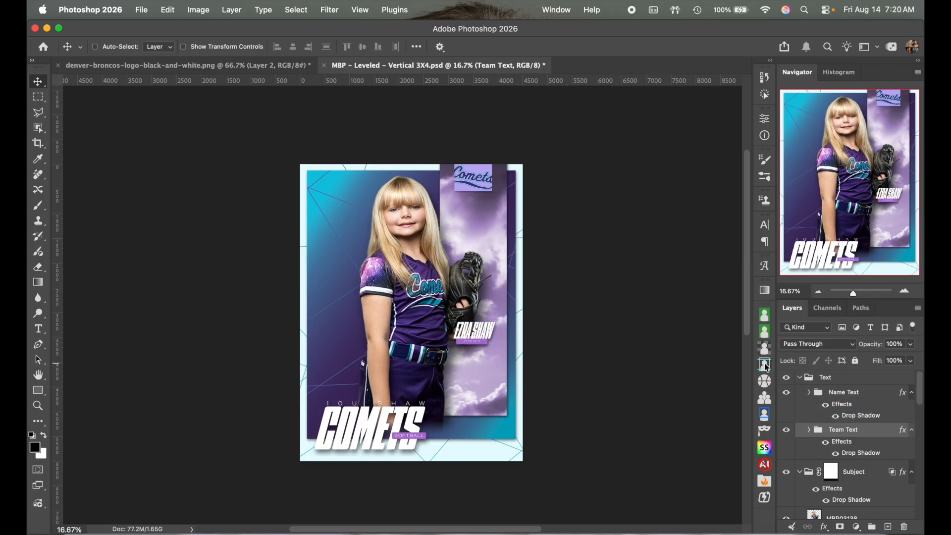
key("super+z")
key("super+z")
key("super+z")
key("super+z")
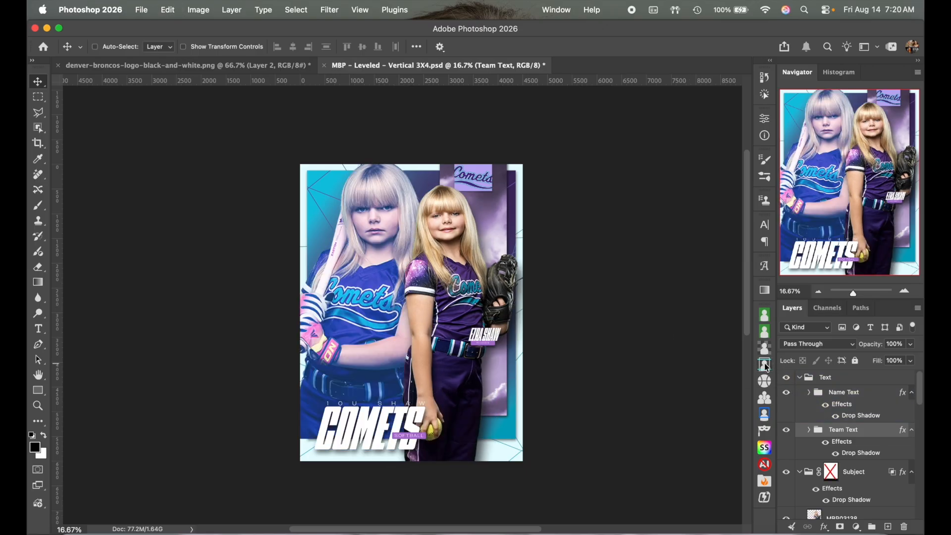